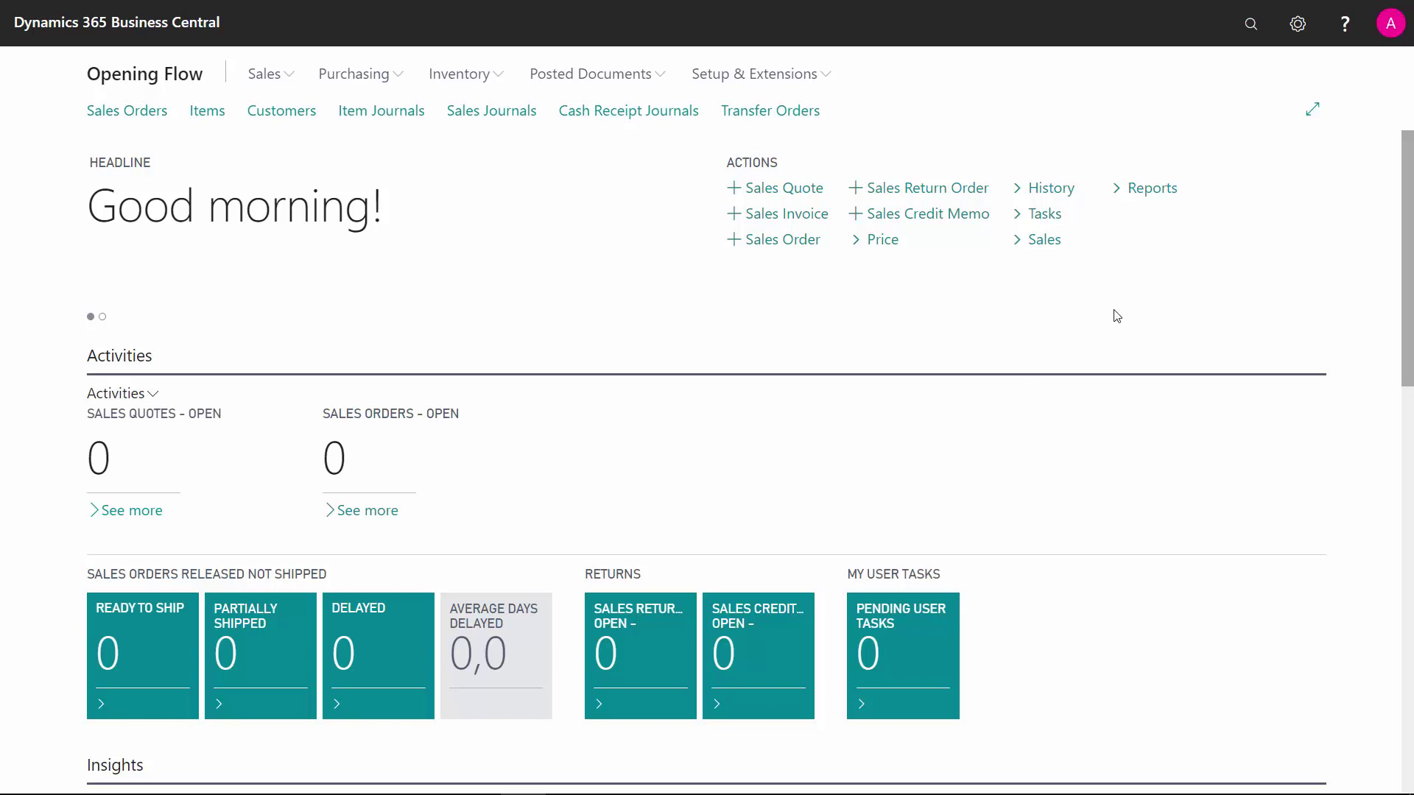
Open the Chart of Accounts by searching 'char acc' in Tell Me.
left_click(1250, 25)
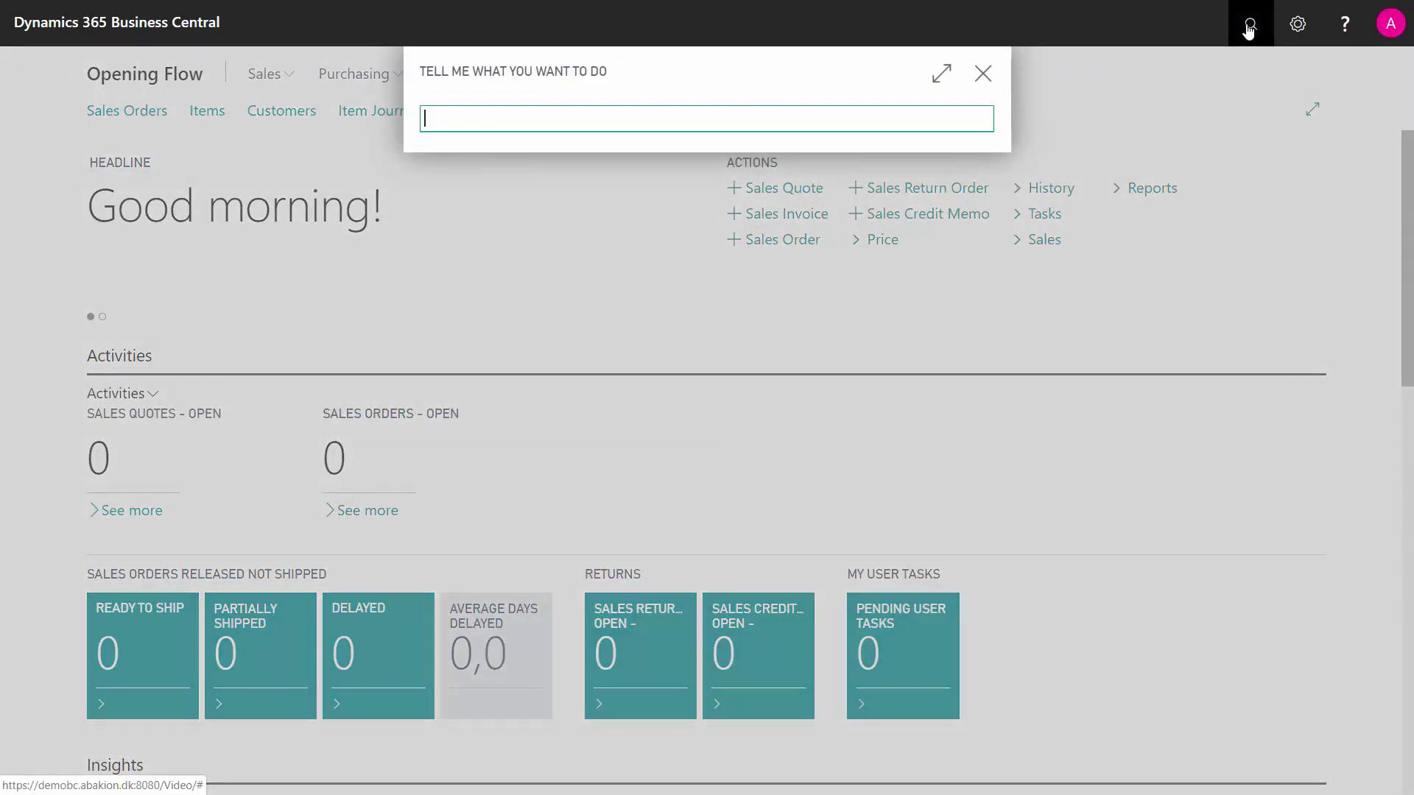
type("char acc")
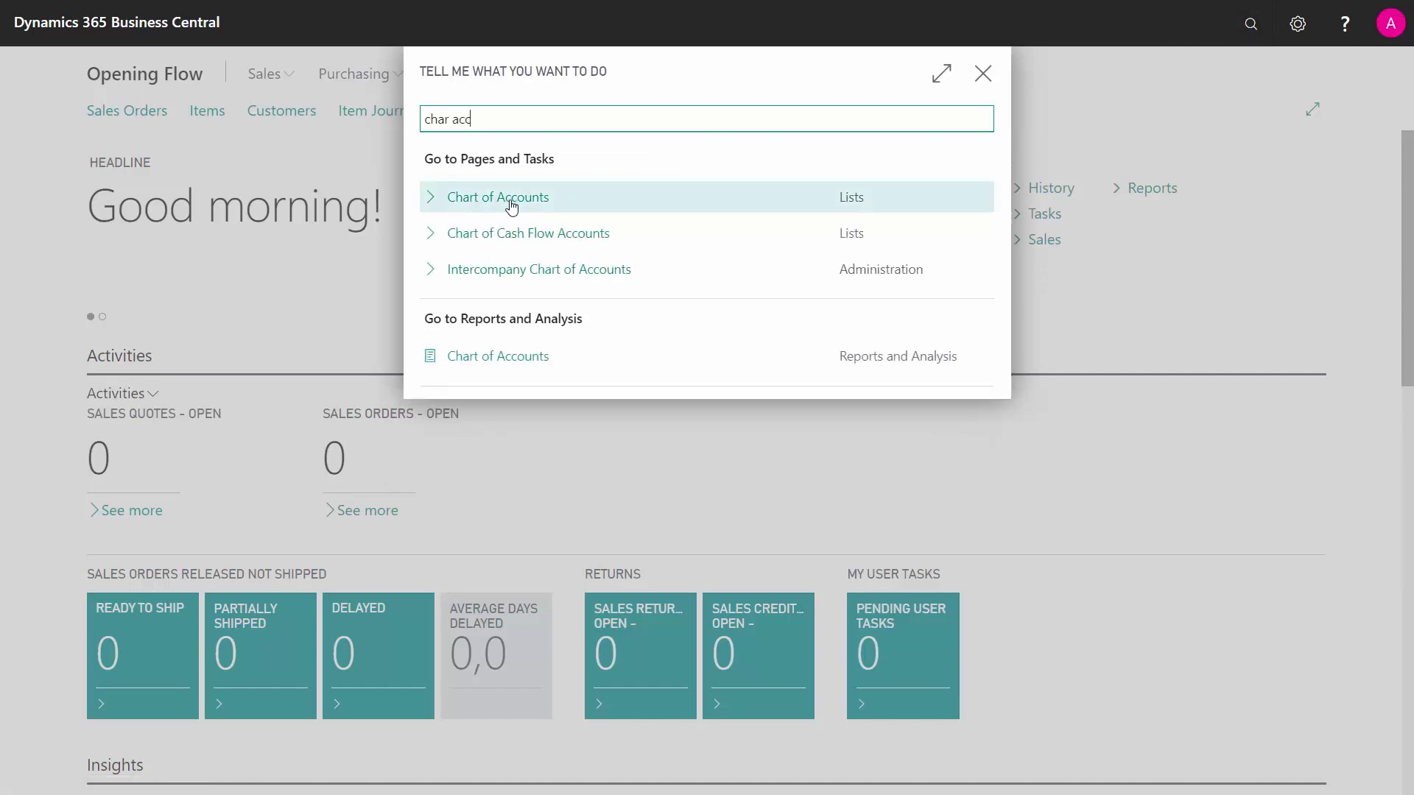
left_click(512, 207)
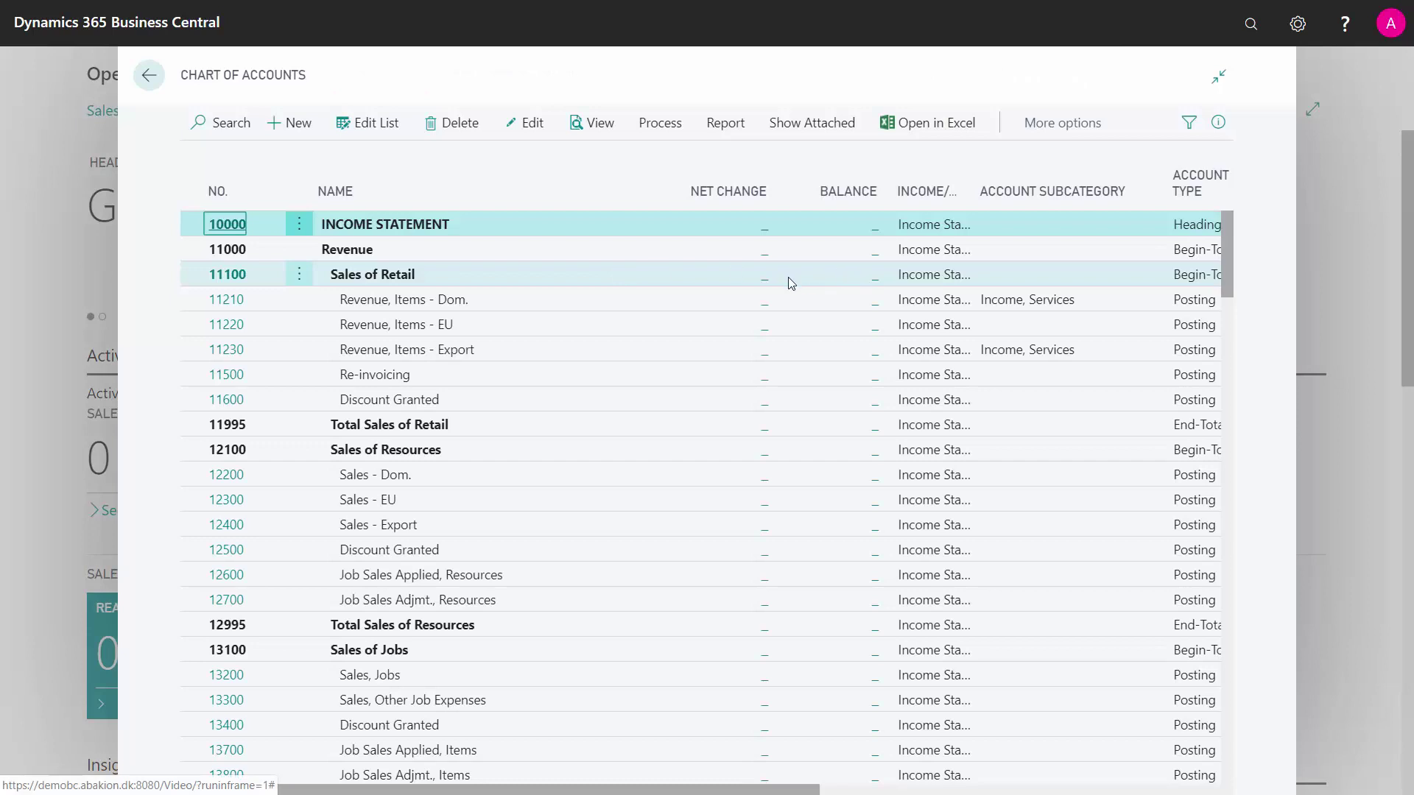
Drill into the ledger entries for Sales of Retail (11100), clear the account filter, and go back.
left_click(764, 283)
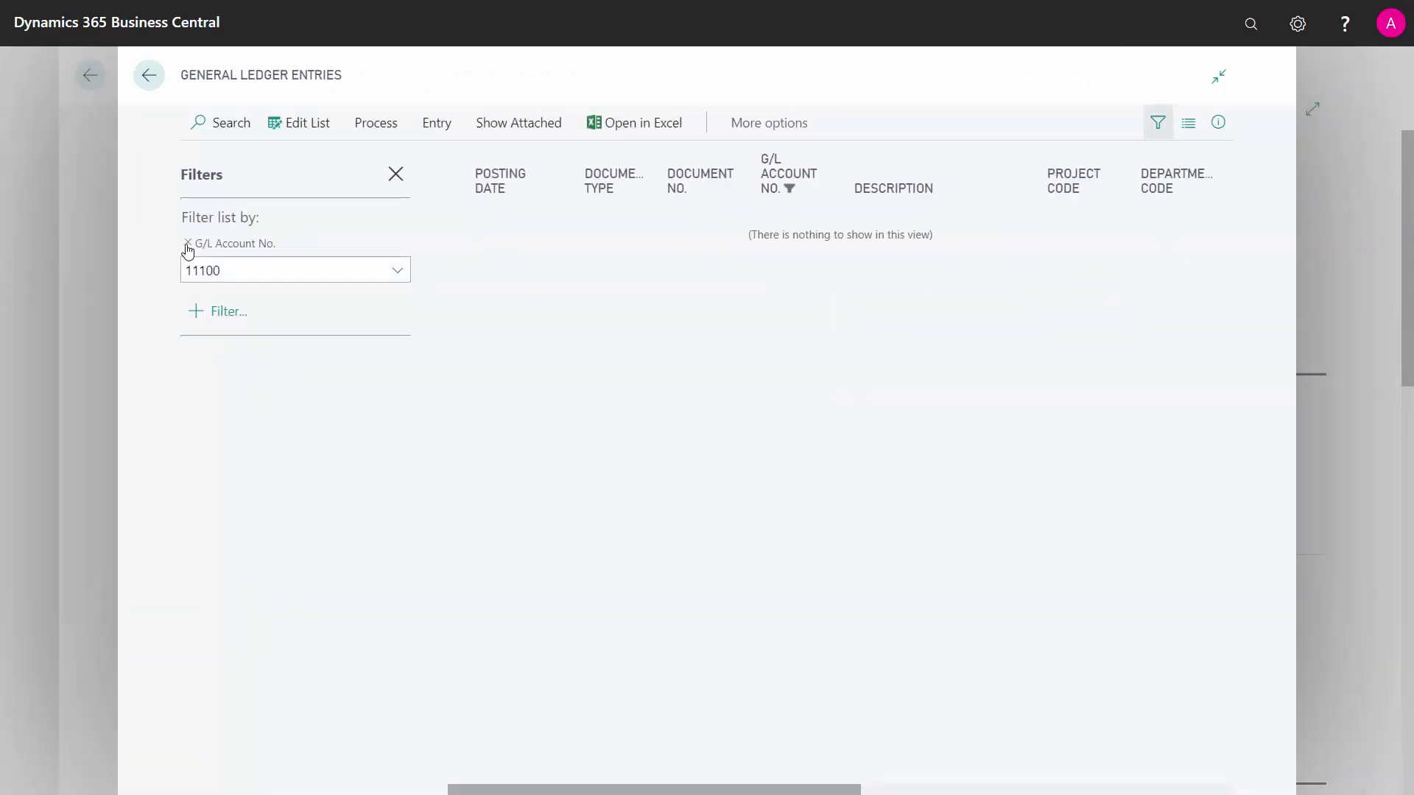
left_click(188, 244)
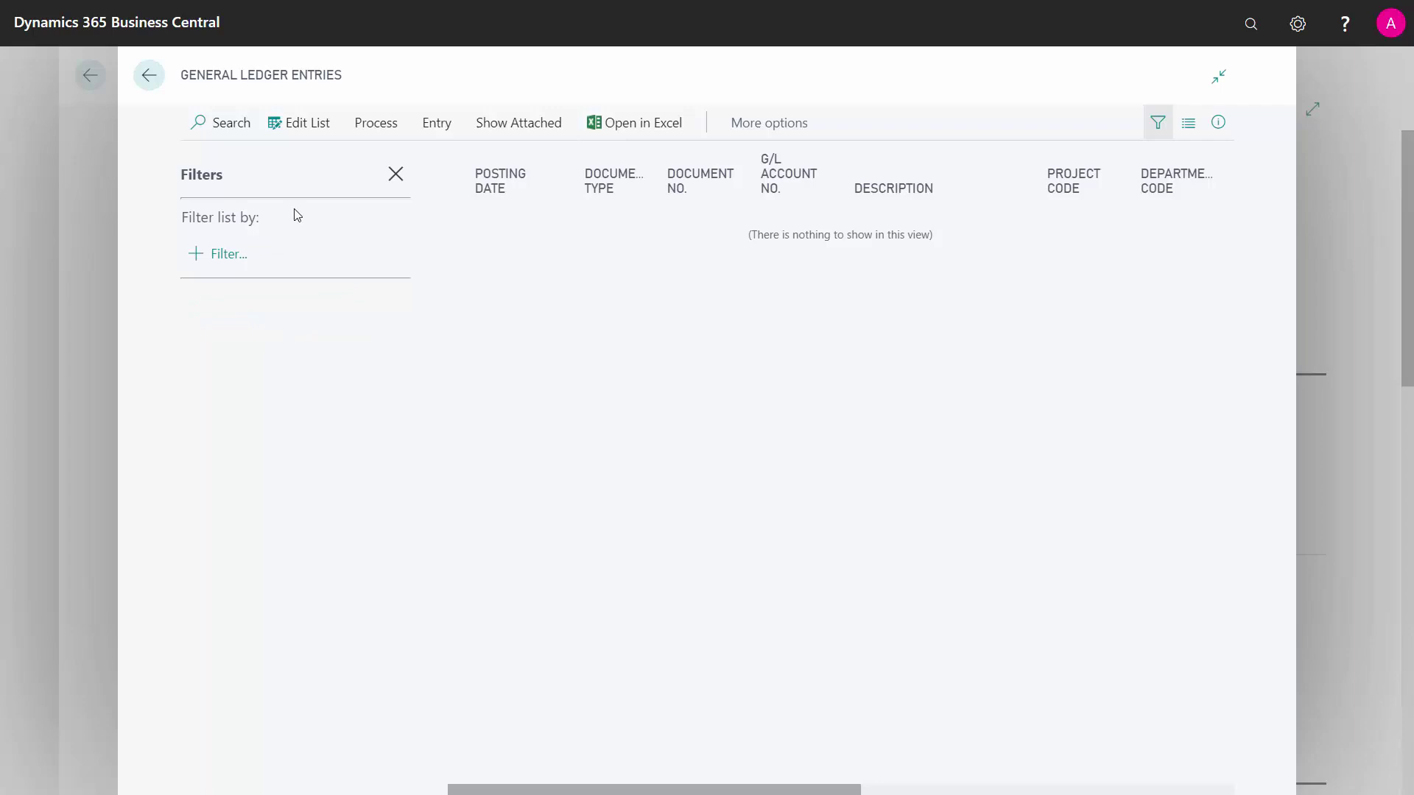
left_click(149, 77)
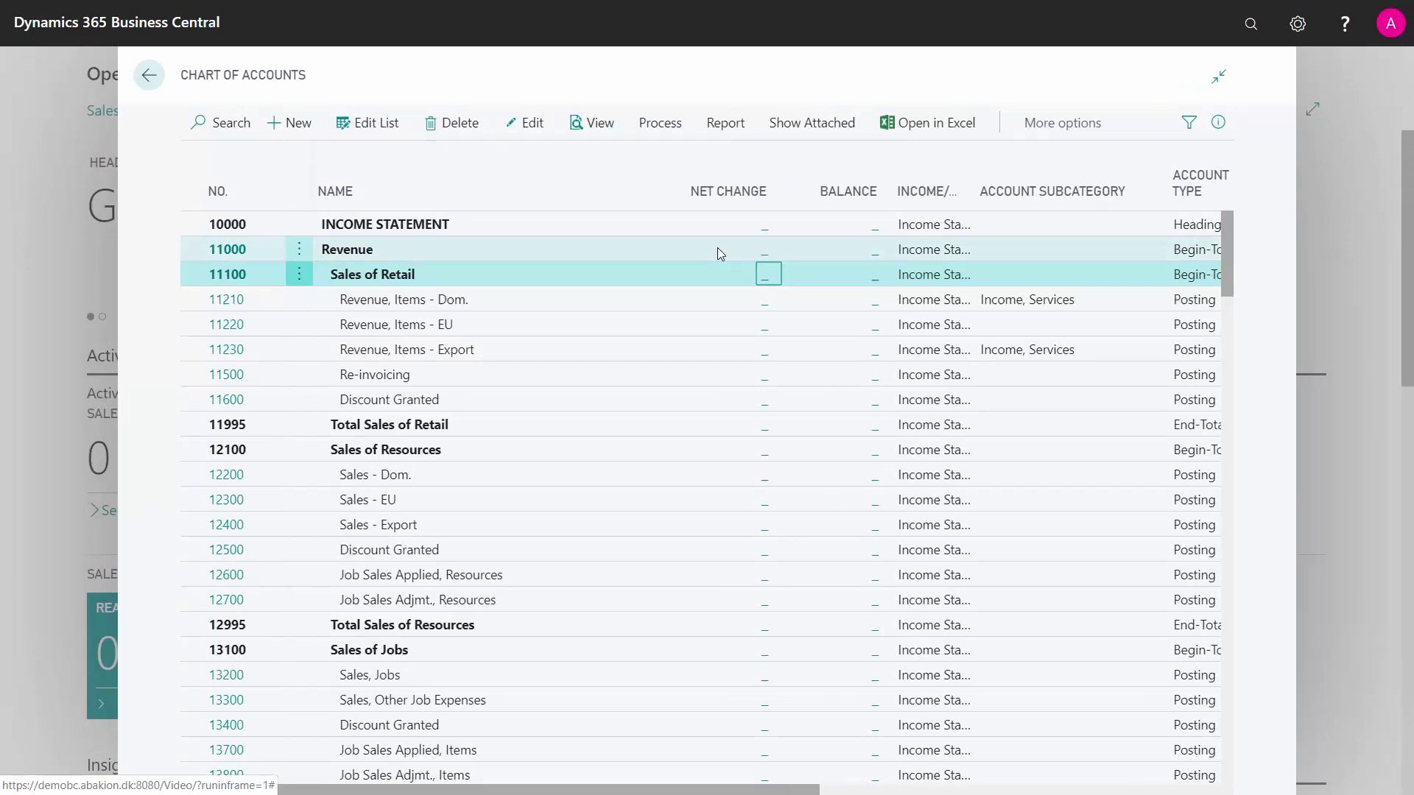
Open Item Journals and post the ITEM-OPEN inventory opening batch.
left_click(1252, 30)
type("tem jou")
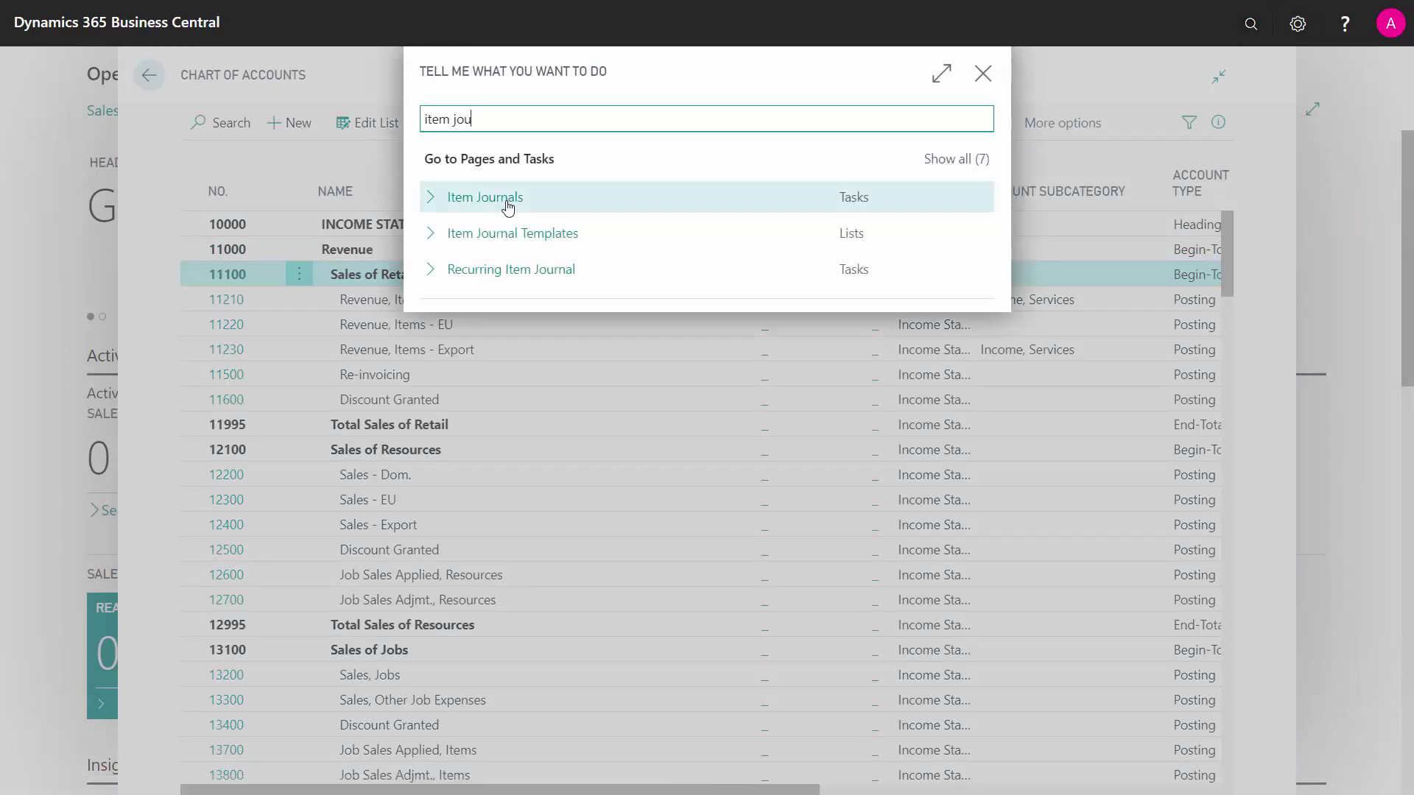
left_click(507, 197)
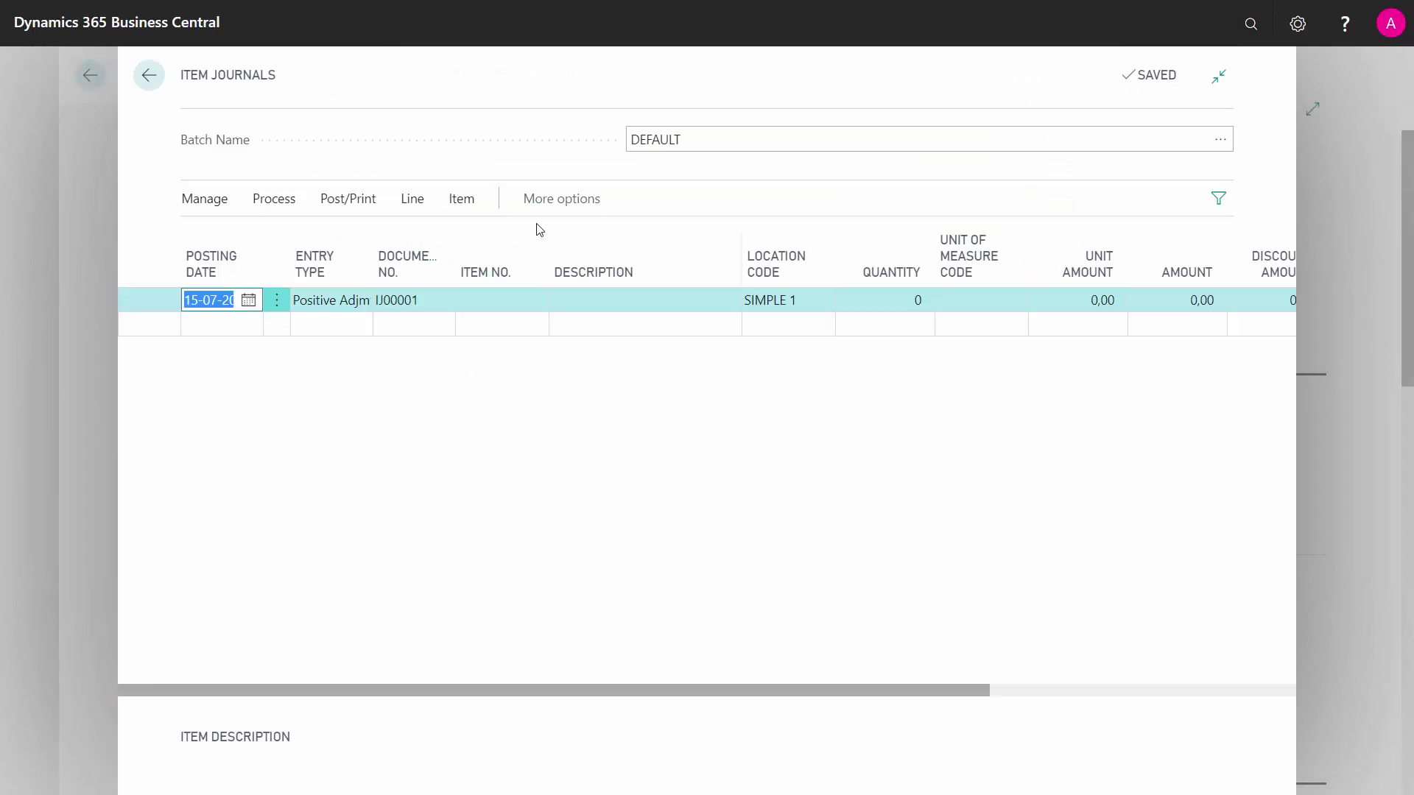
left_click(1220, 141)
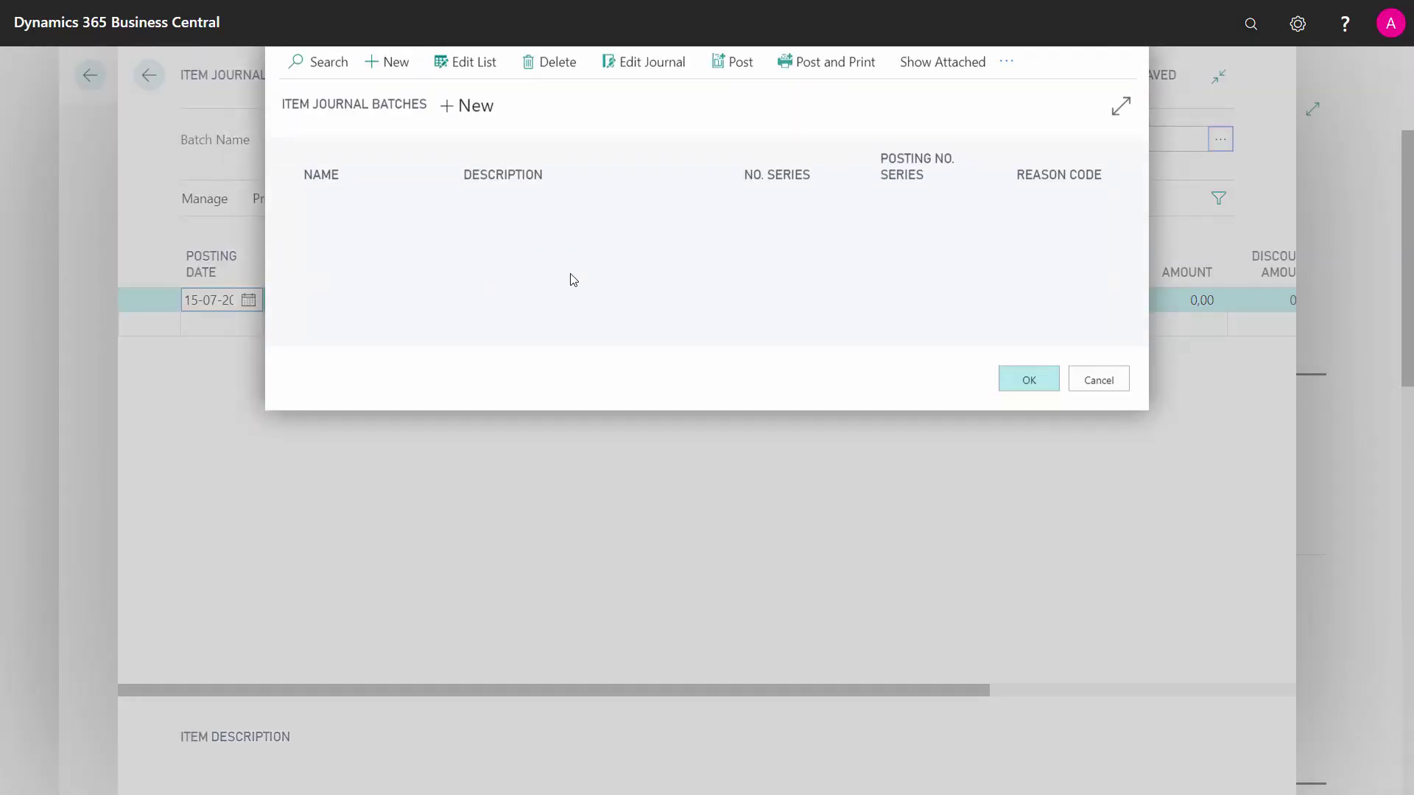
left_click(540, 237)
left_click(1028, 385)
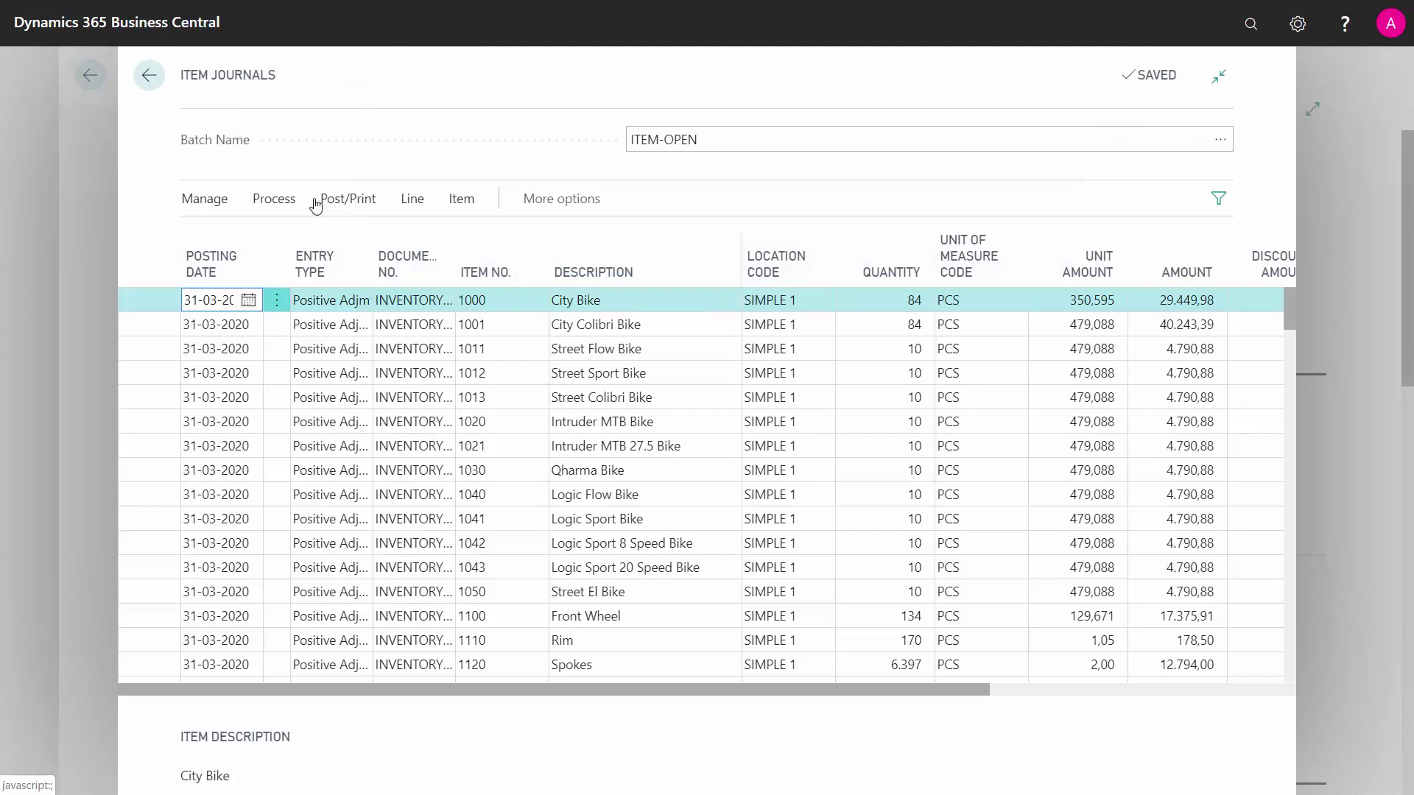
left_click(337, 211)
left_click(223, 235)
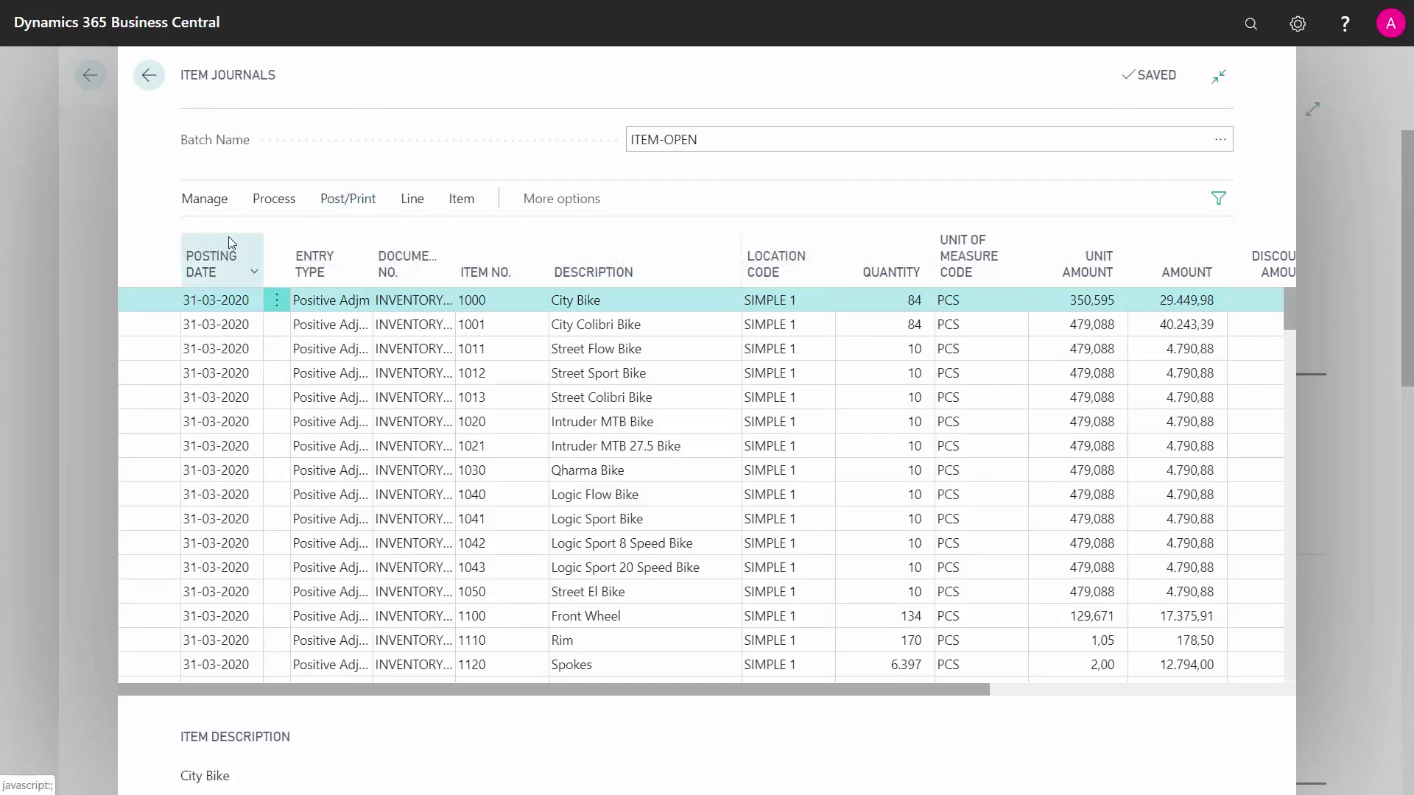
left_click(834, 453)
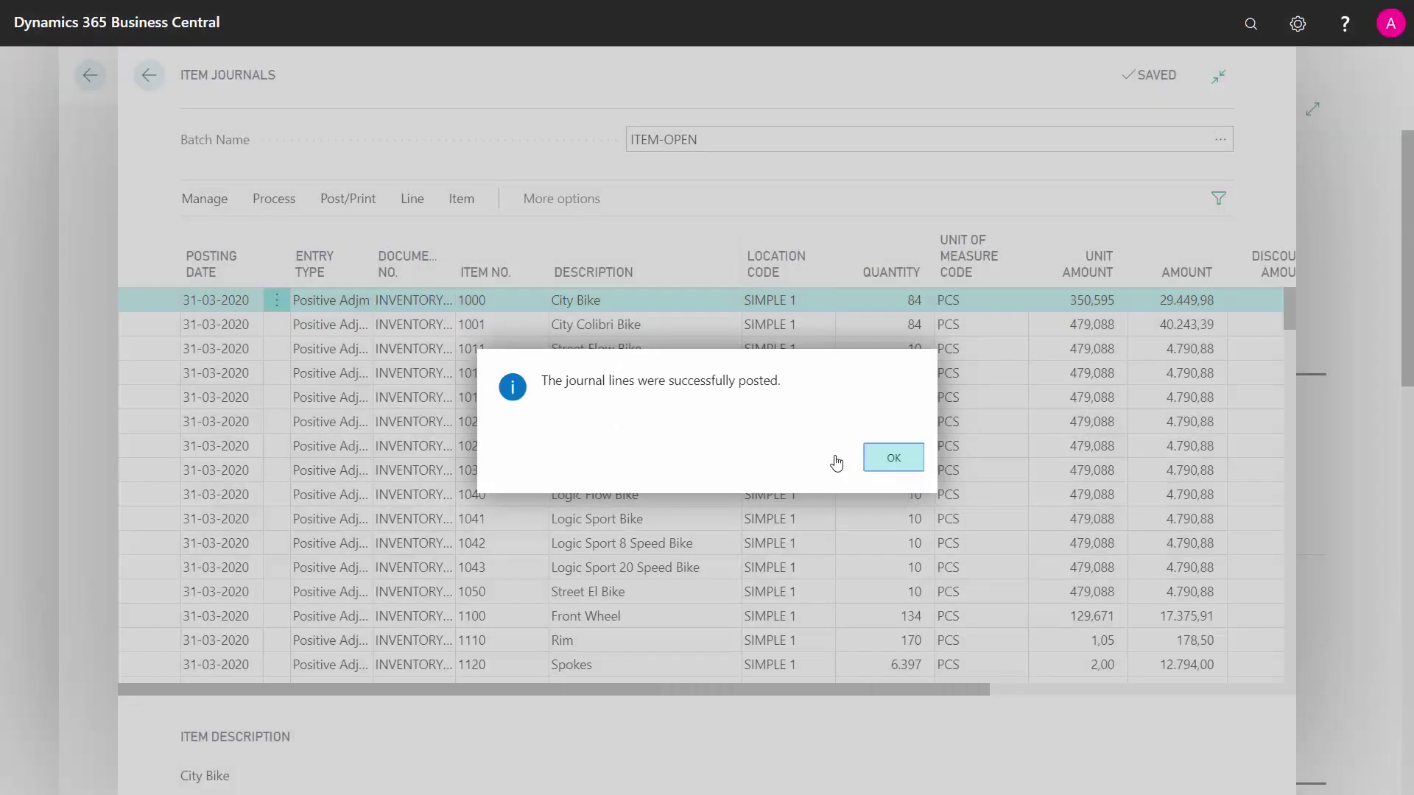
left_click(891, 460)
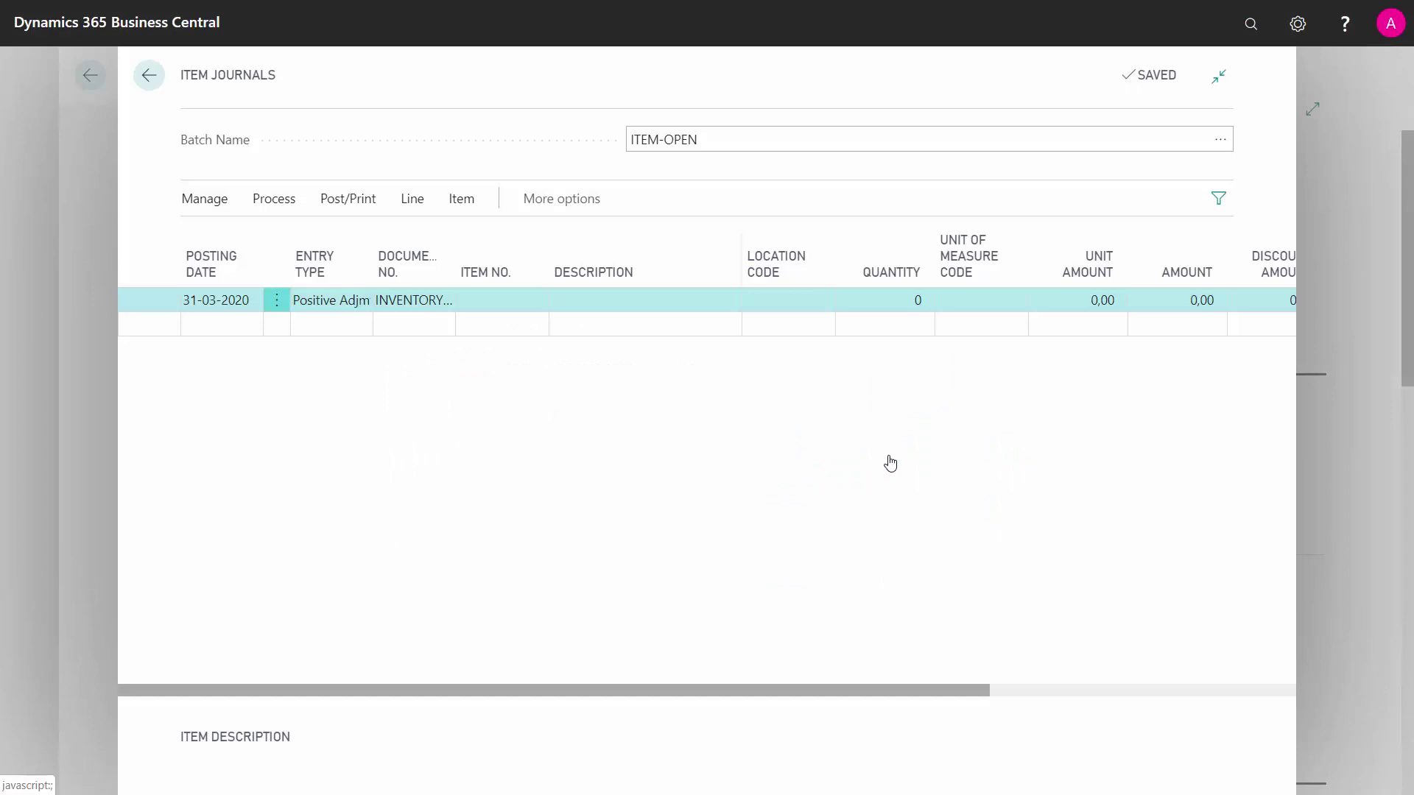
Delete the ITEM-OPEN item journal batch and return to the Chart of Accounts.
key("alt+Down")
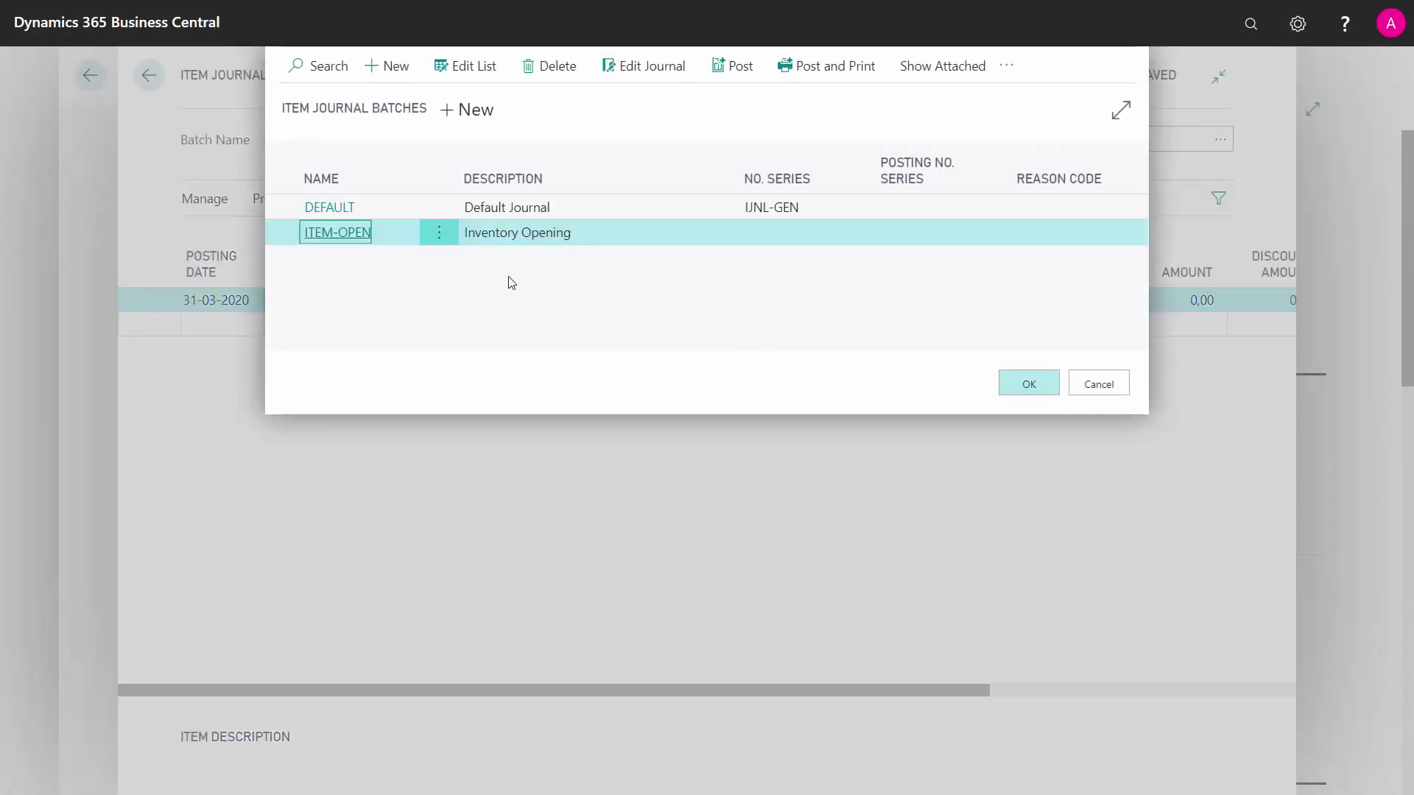
left_click(518, 234)
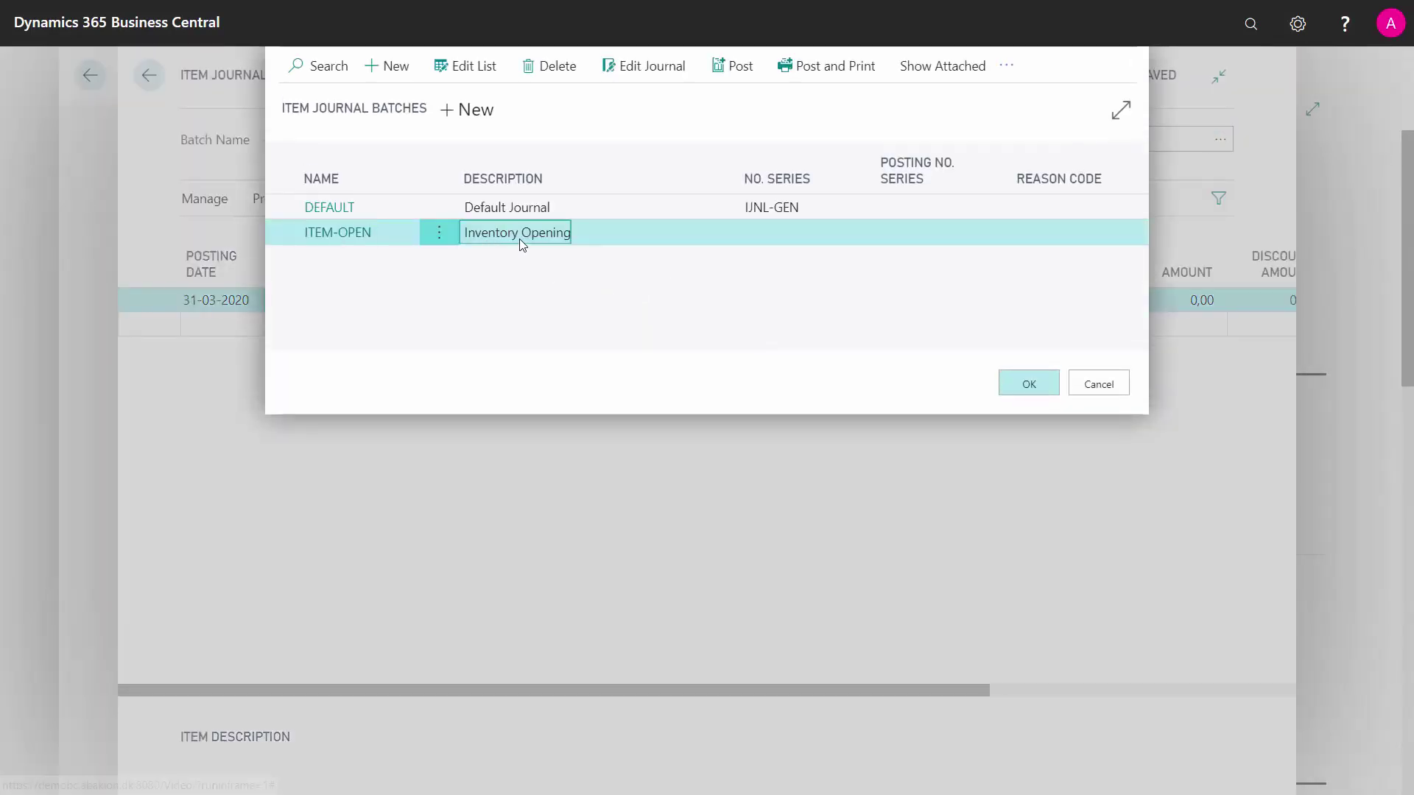
left_click(554, 68)
left_click(823, 459)
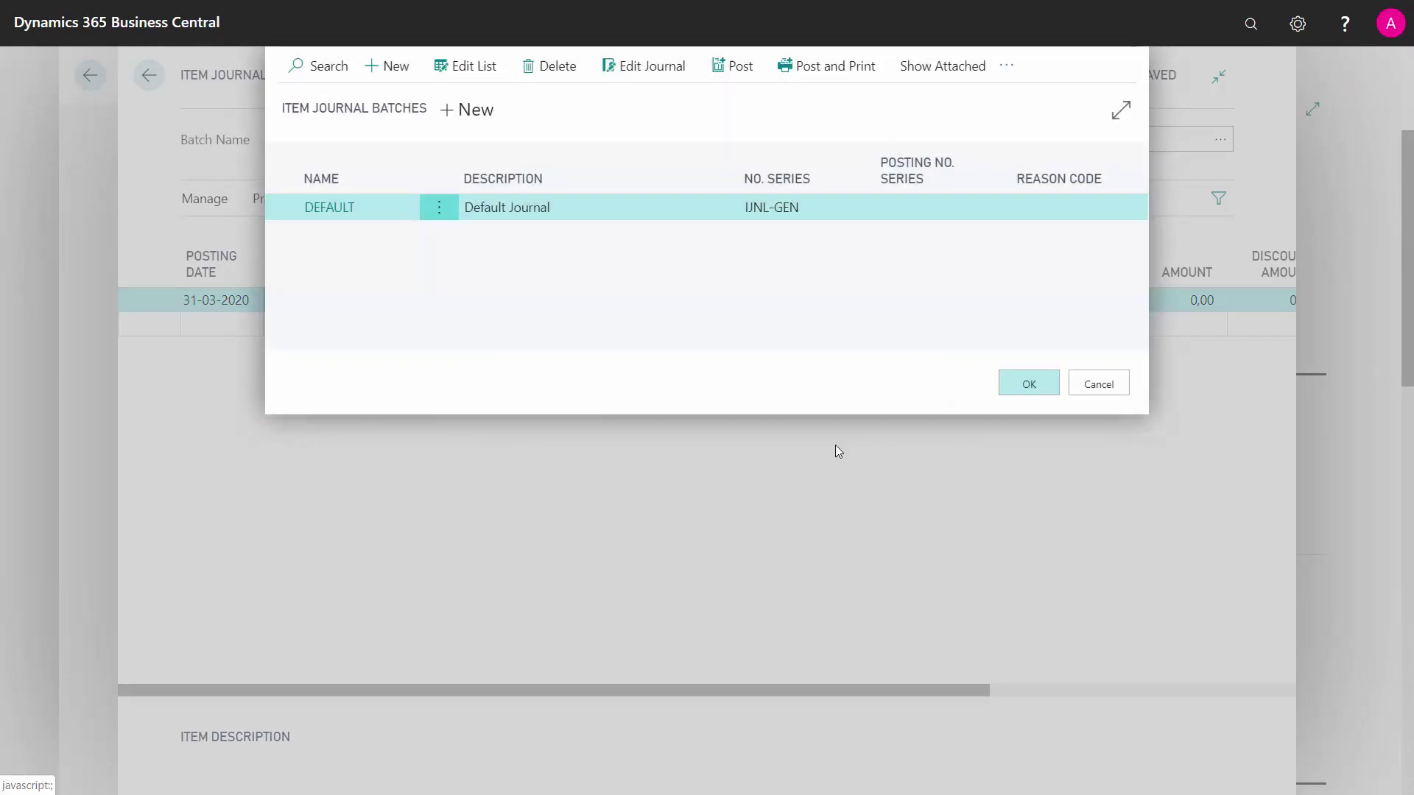
left_click(1097, 384)
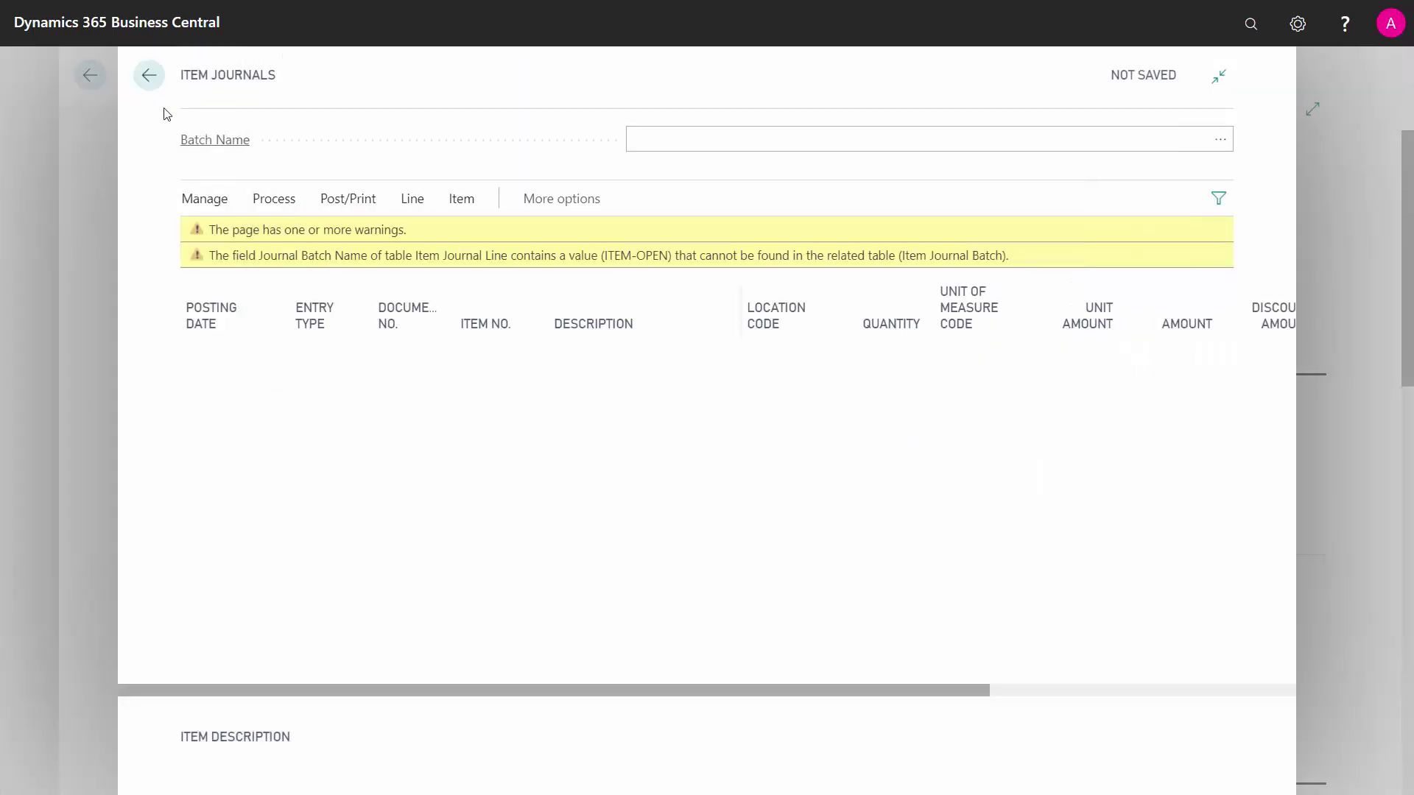
left_click(148, 74)
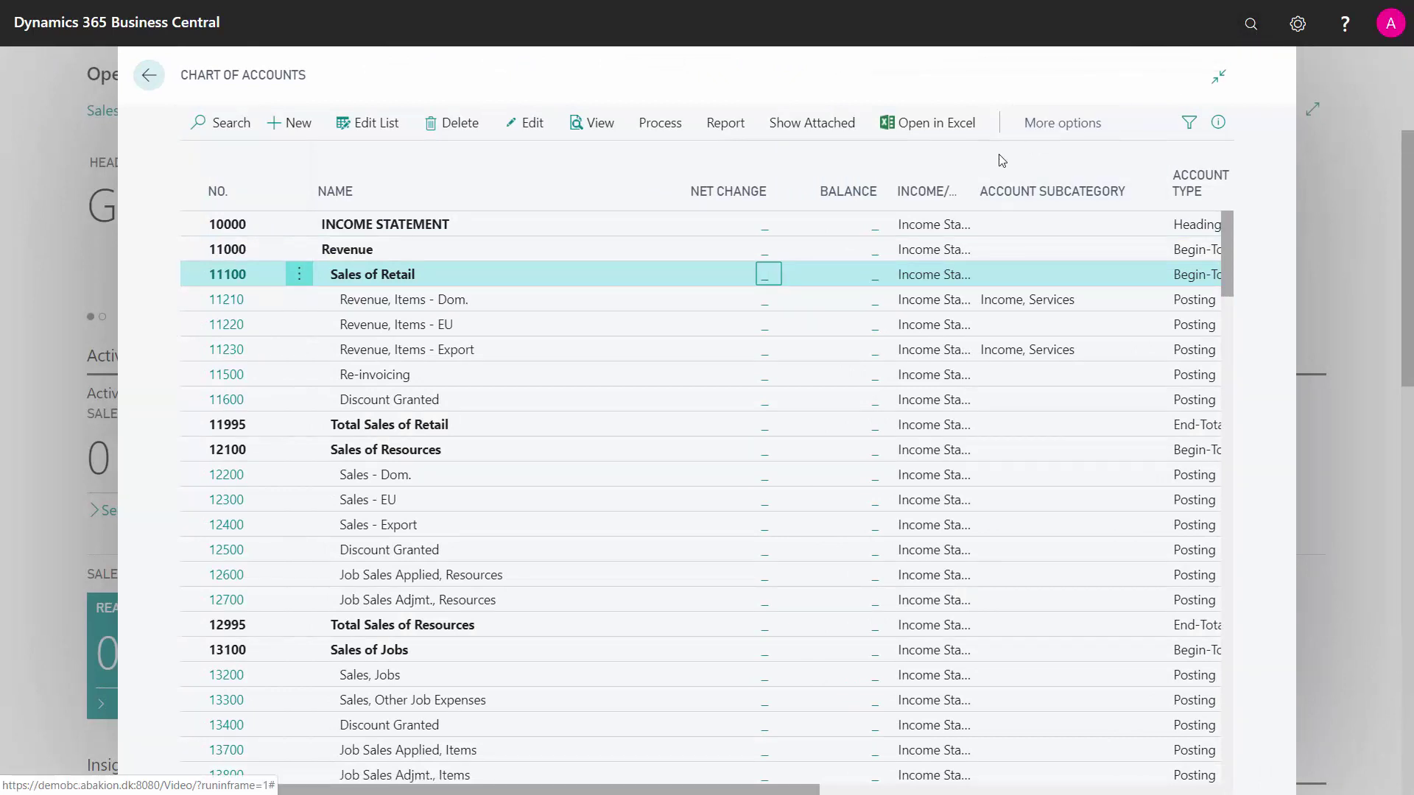
Filter the Chart of Accounts to Net Change <>0, then search Tell Me for 'gen'.
left_click(759, 254)
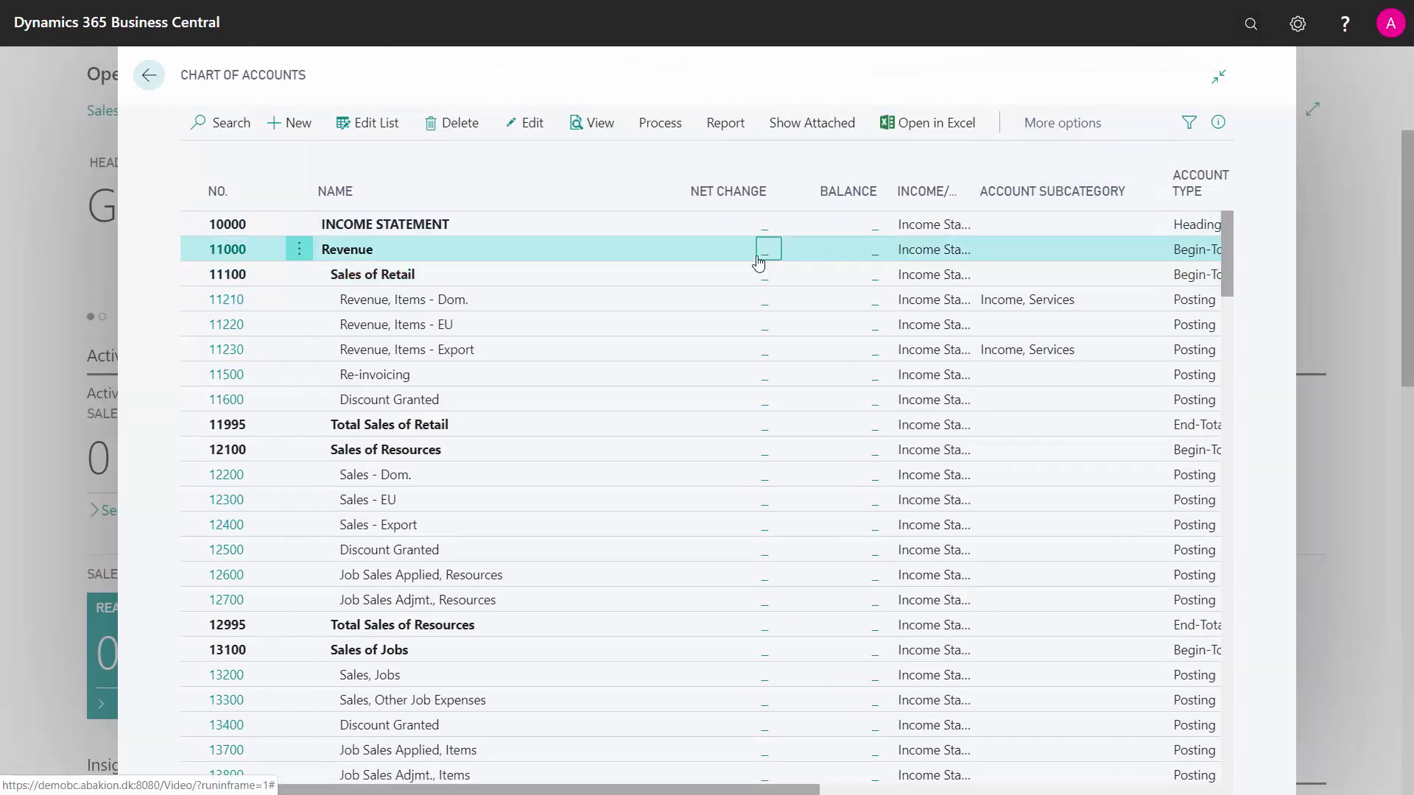
left_click(770, 193)
left_click(725, 268)
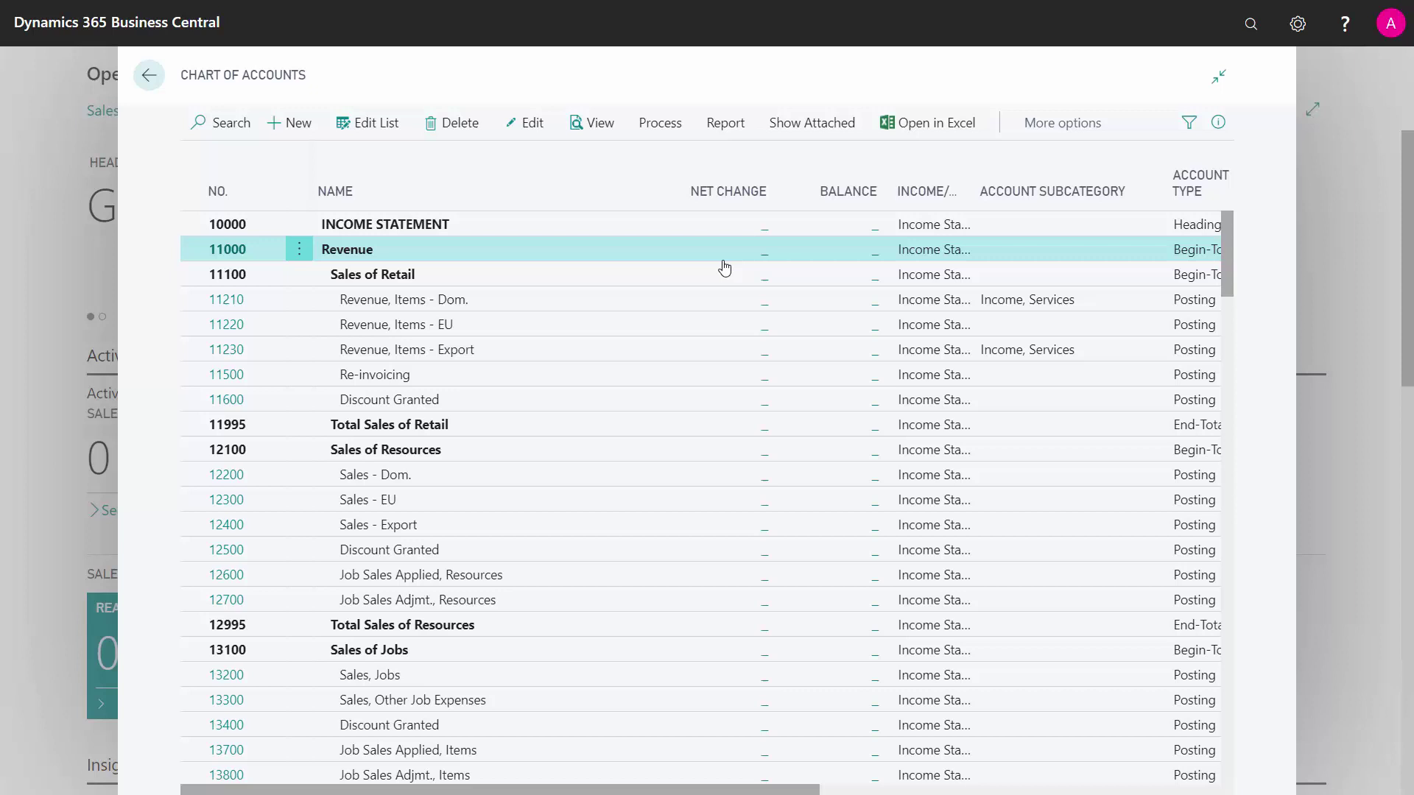
left_click(272, 275)
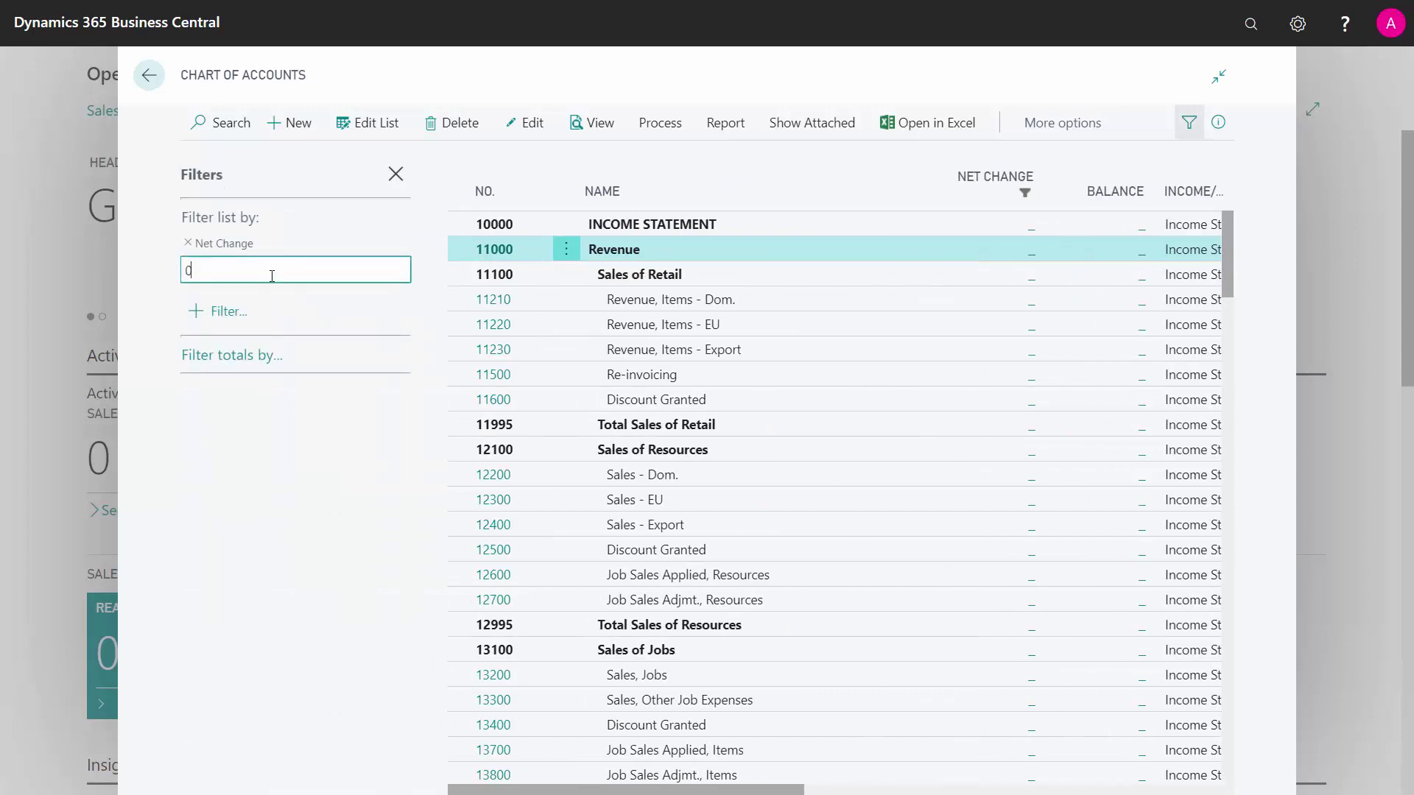
type("<>")
key("Return")
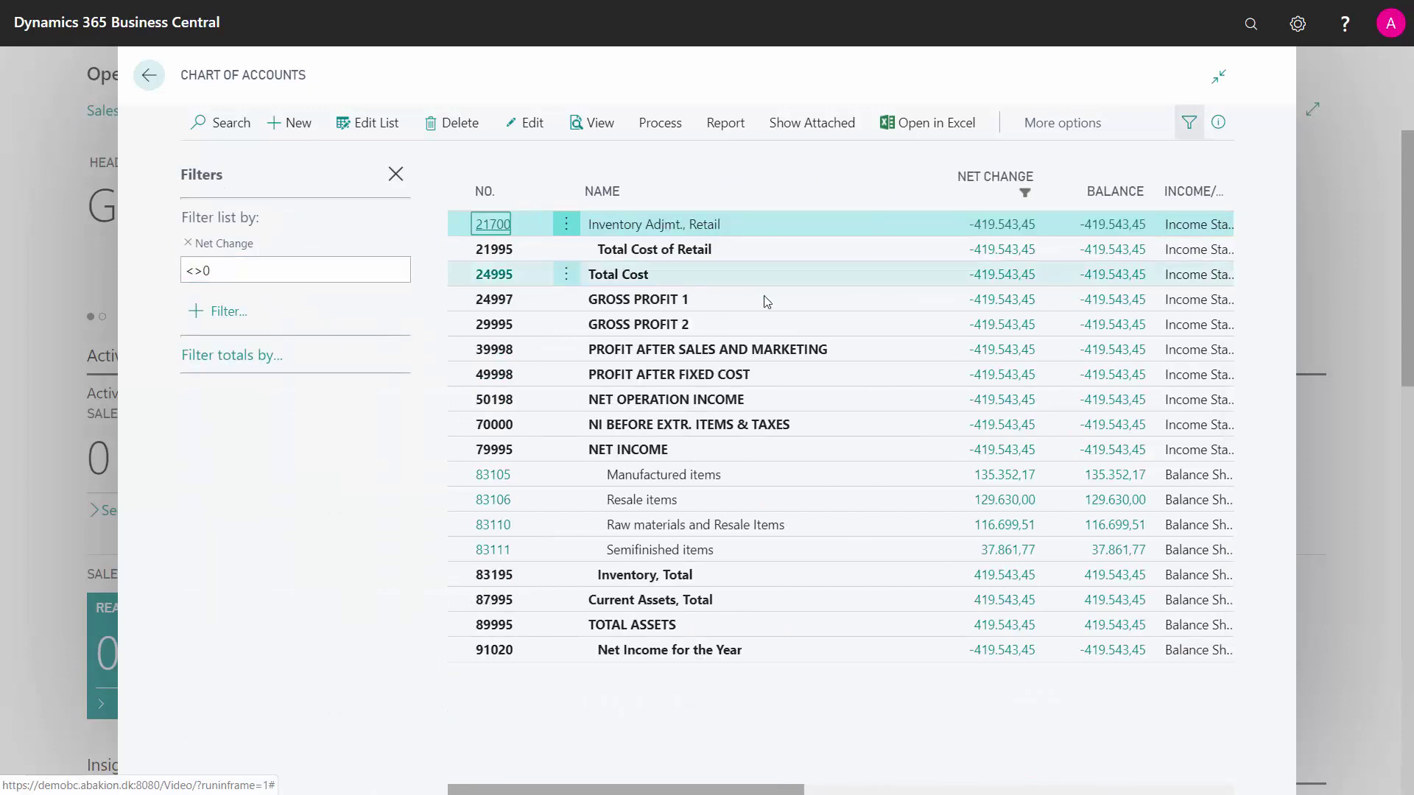
left_click(1250, 25)
type("gen jou")
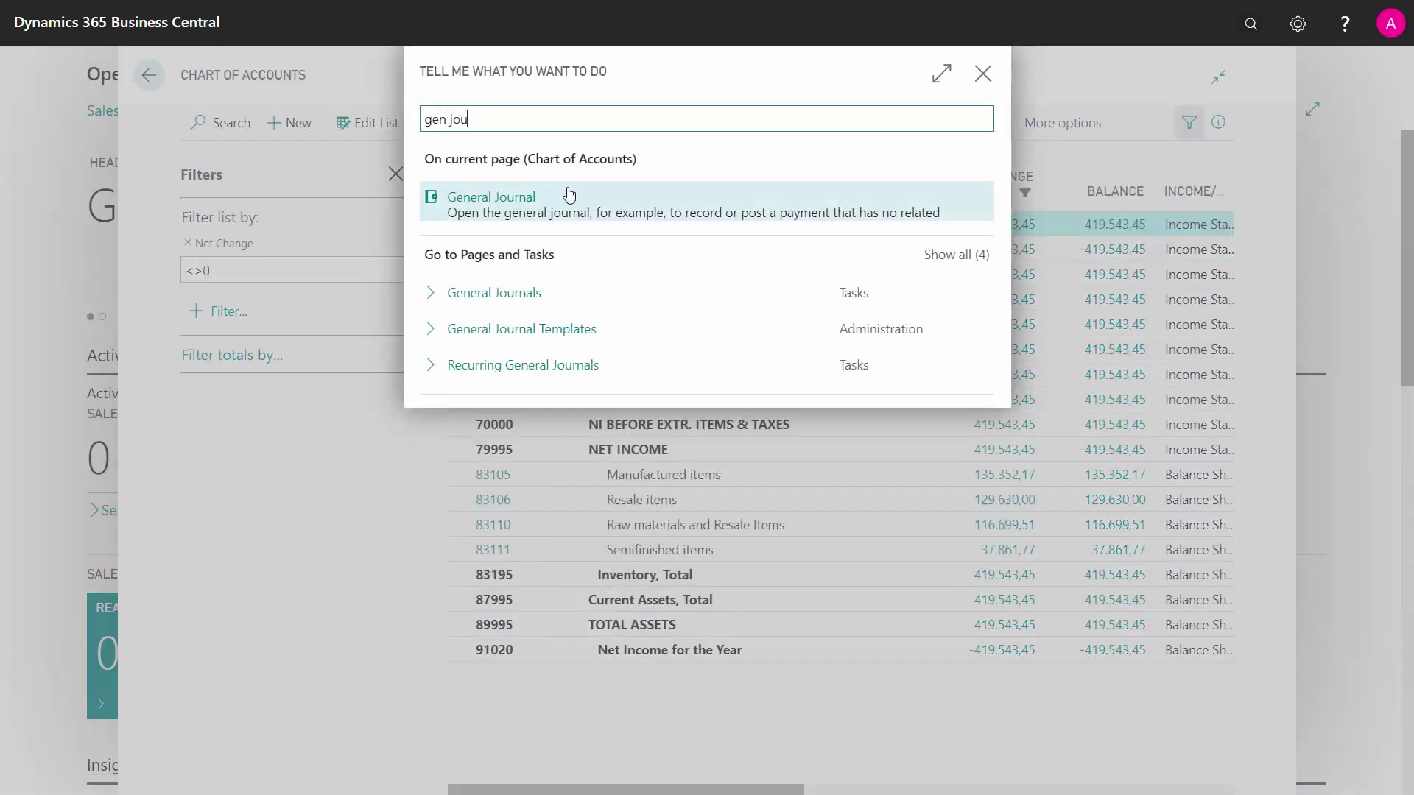
Open the General Journal and post the OPEN-BANK batch's two bank opening lines.
left_click(525, 199)
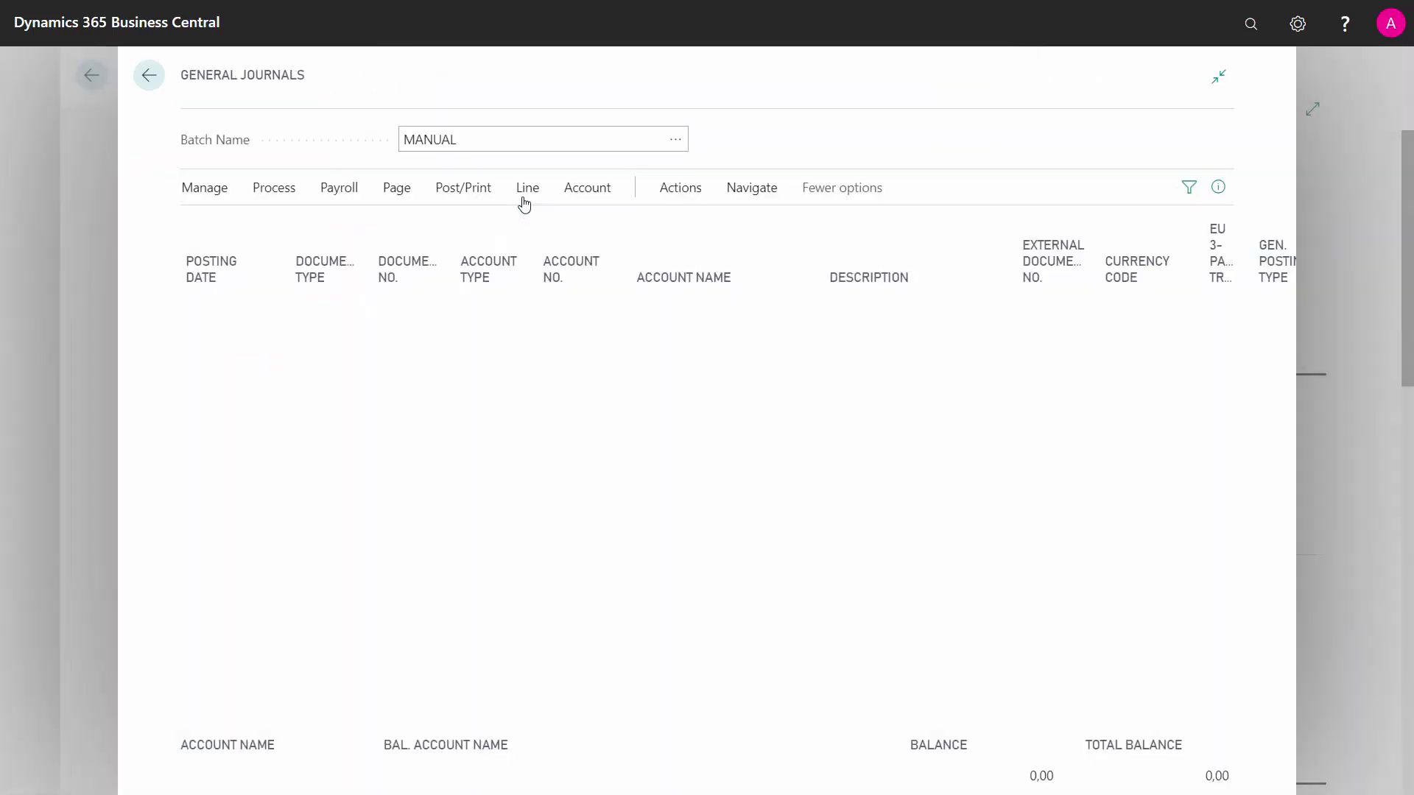
left_click(675, 139)
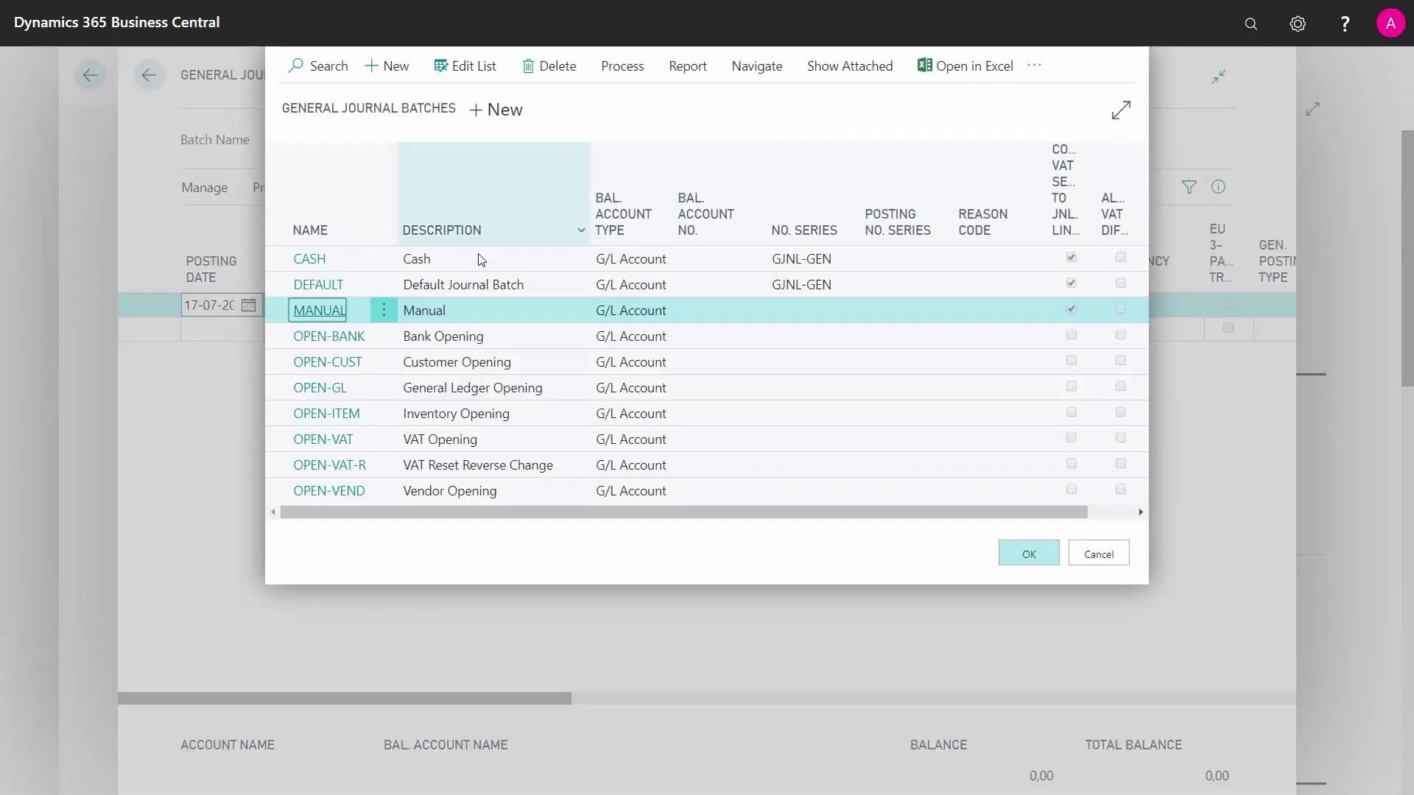
left_click(472, 368)
left_click(485, 342)
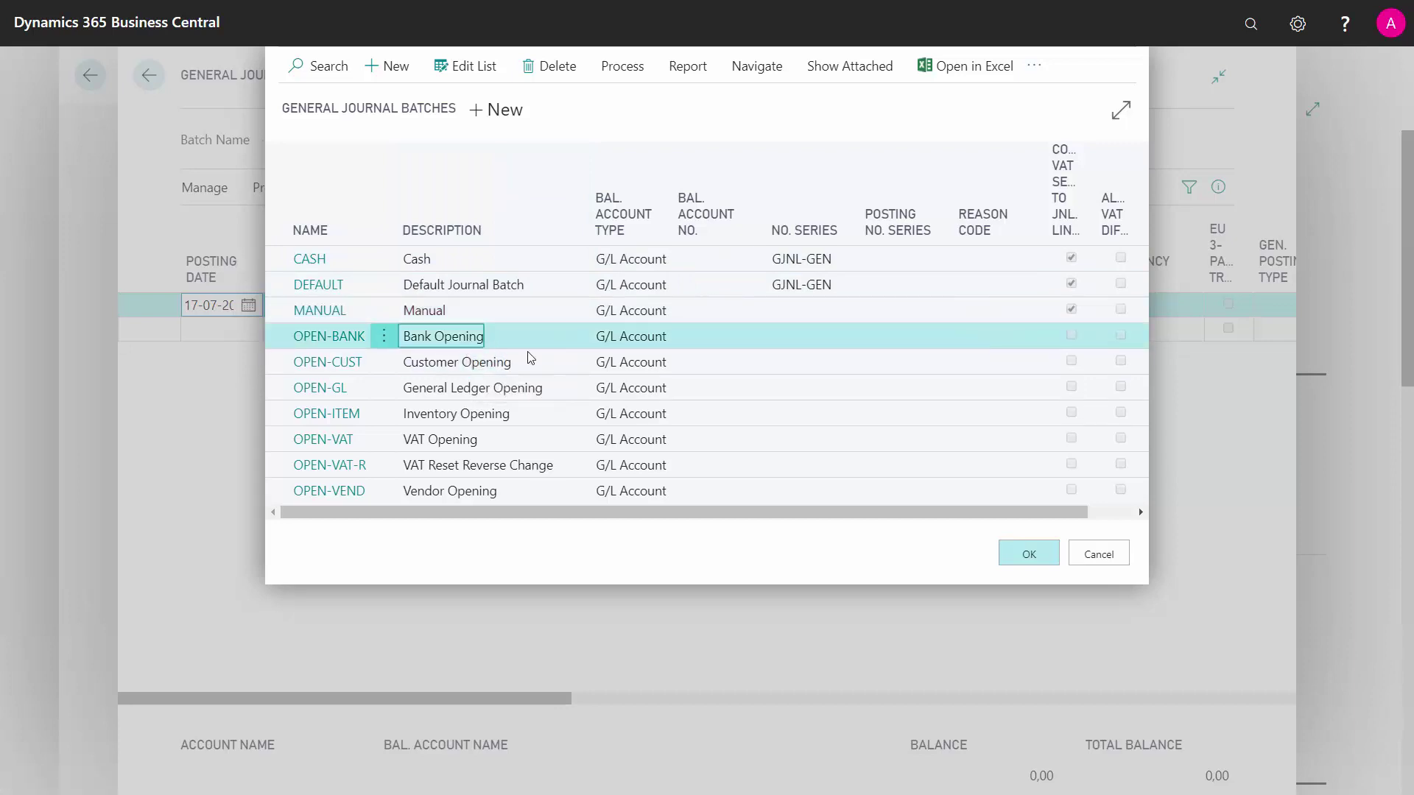
key("Return")
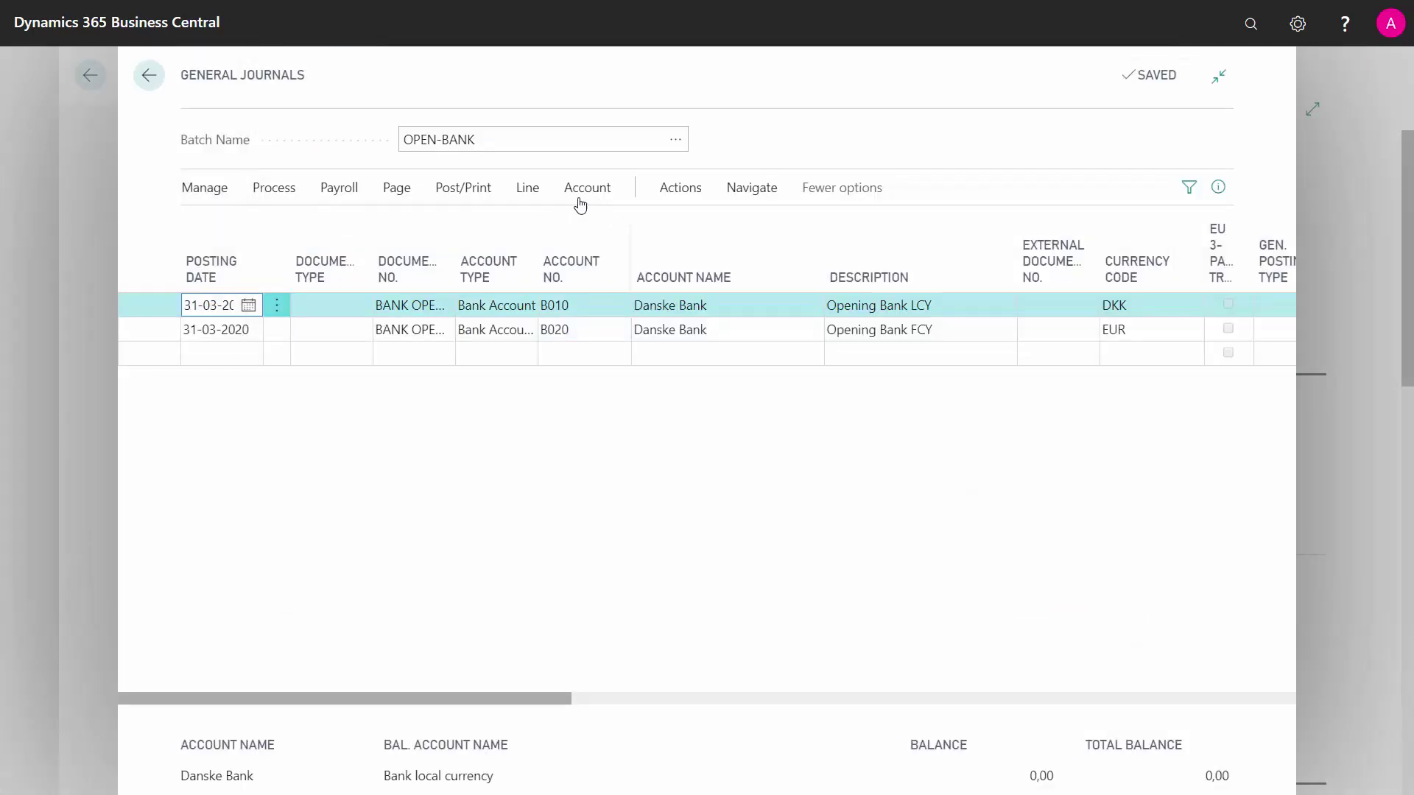
left_click(462, 188)
left_click(226, 232)
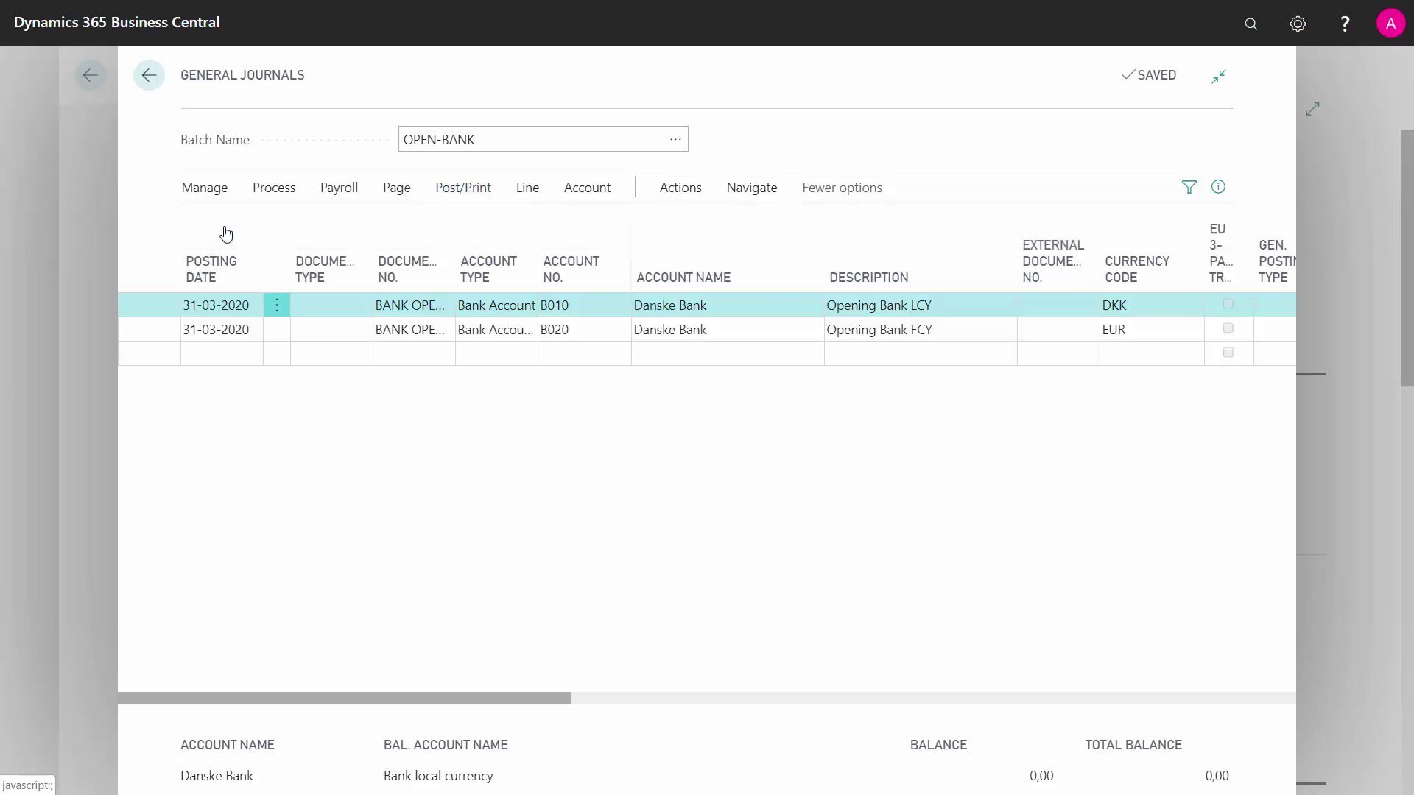
left_click(821, 460)
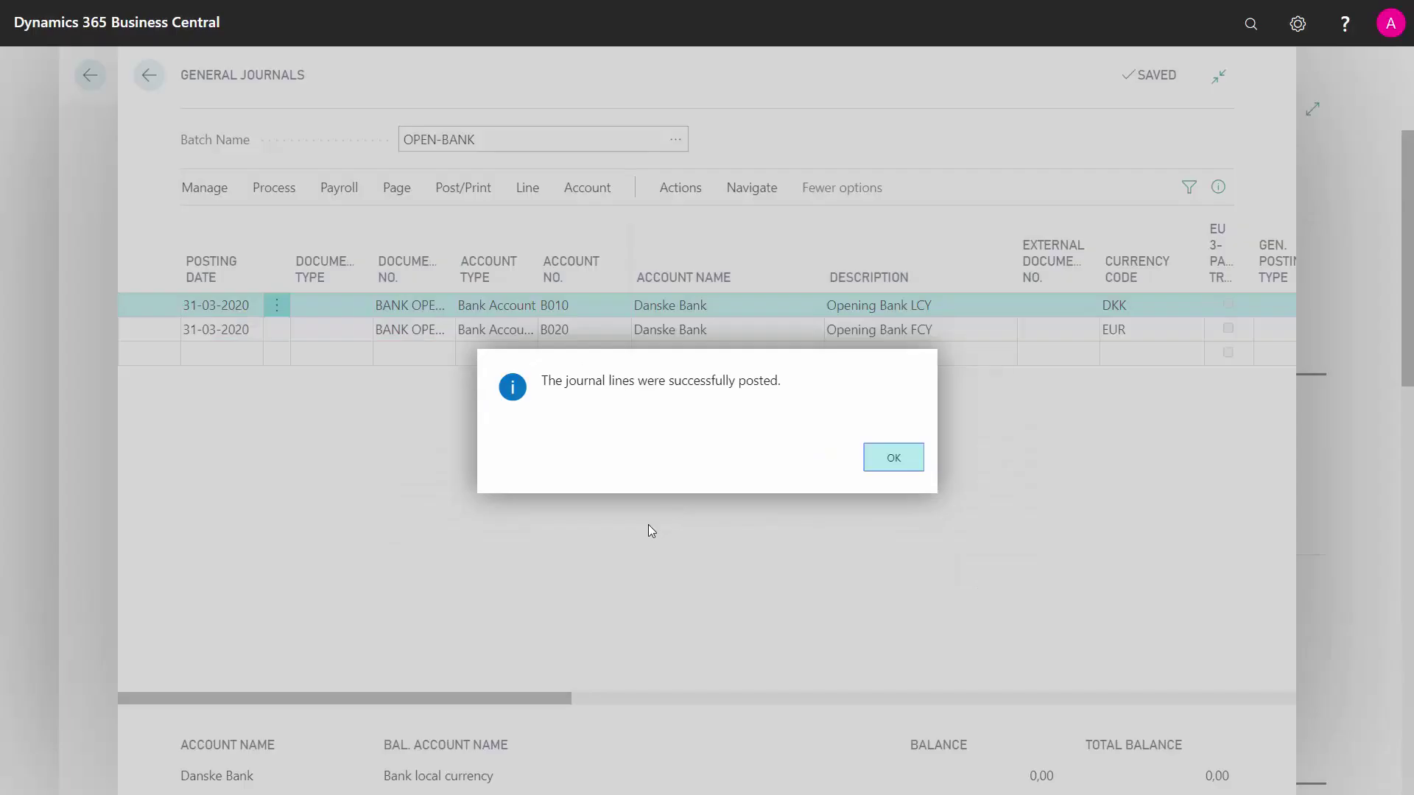
Post the OPEN-CUST customer opening lines, then pick OPEN-ITEM from the batch list.
key("Return")
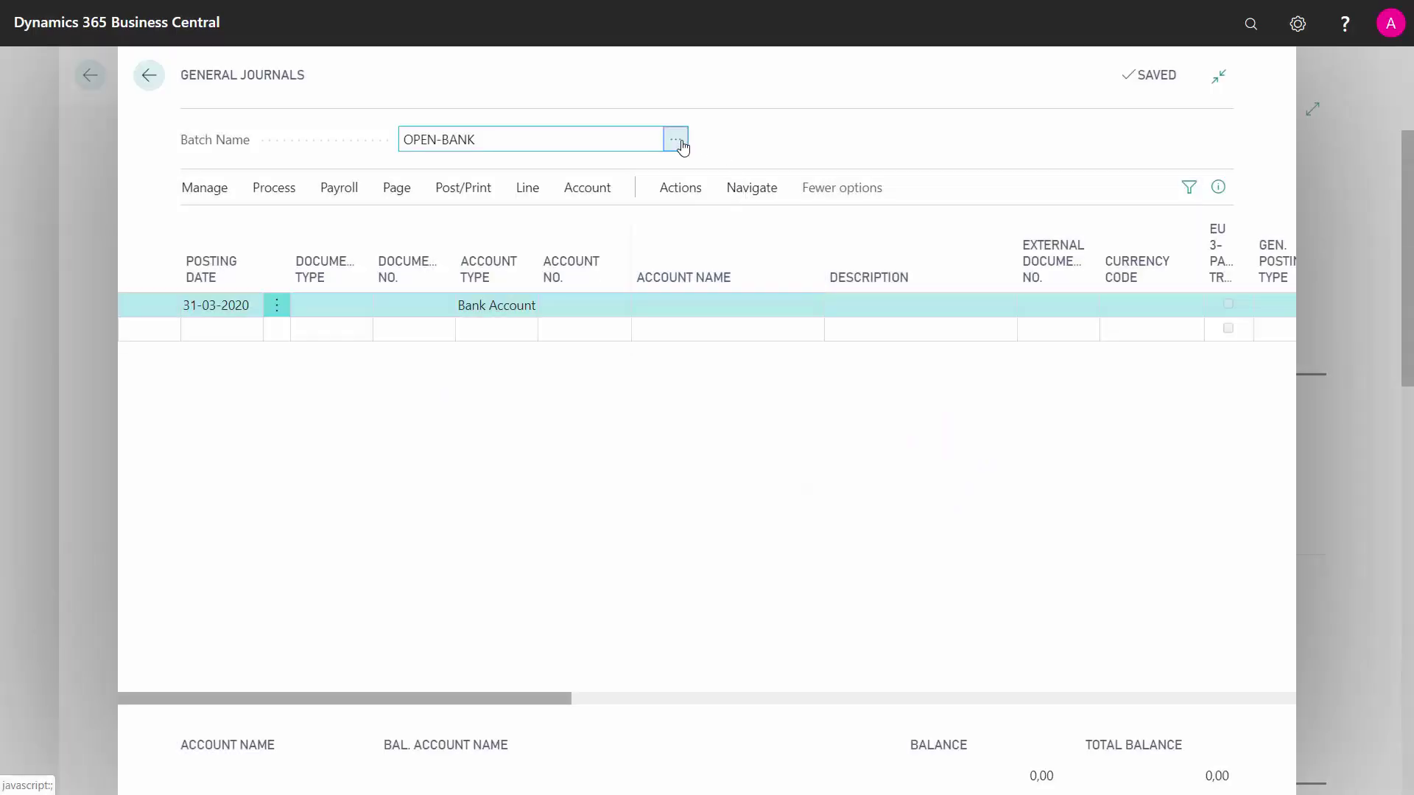
left_click(675, 140)
left_click(441, 361)
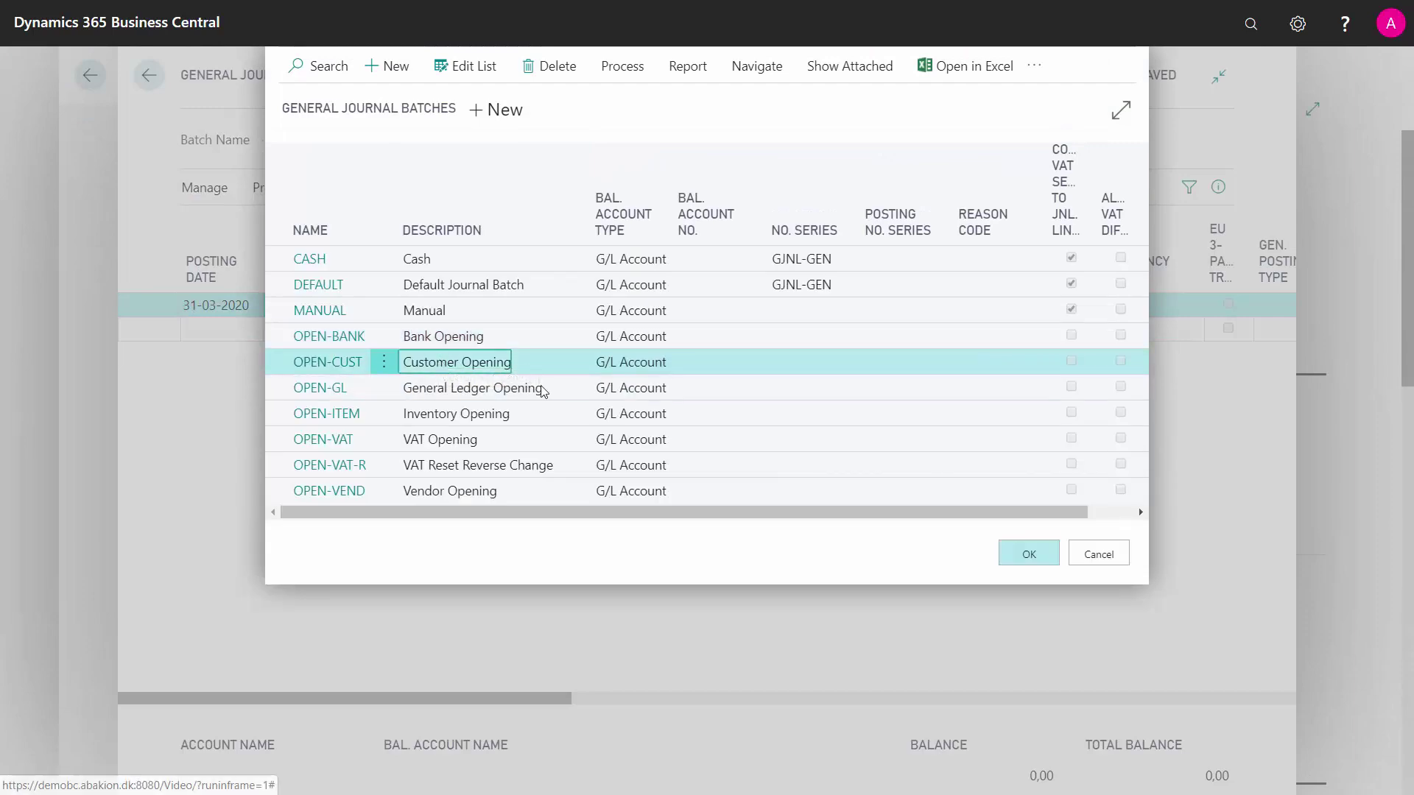
left_click(1001, 549)
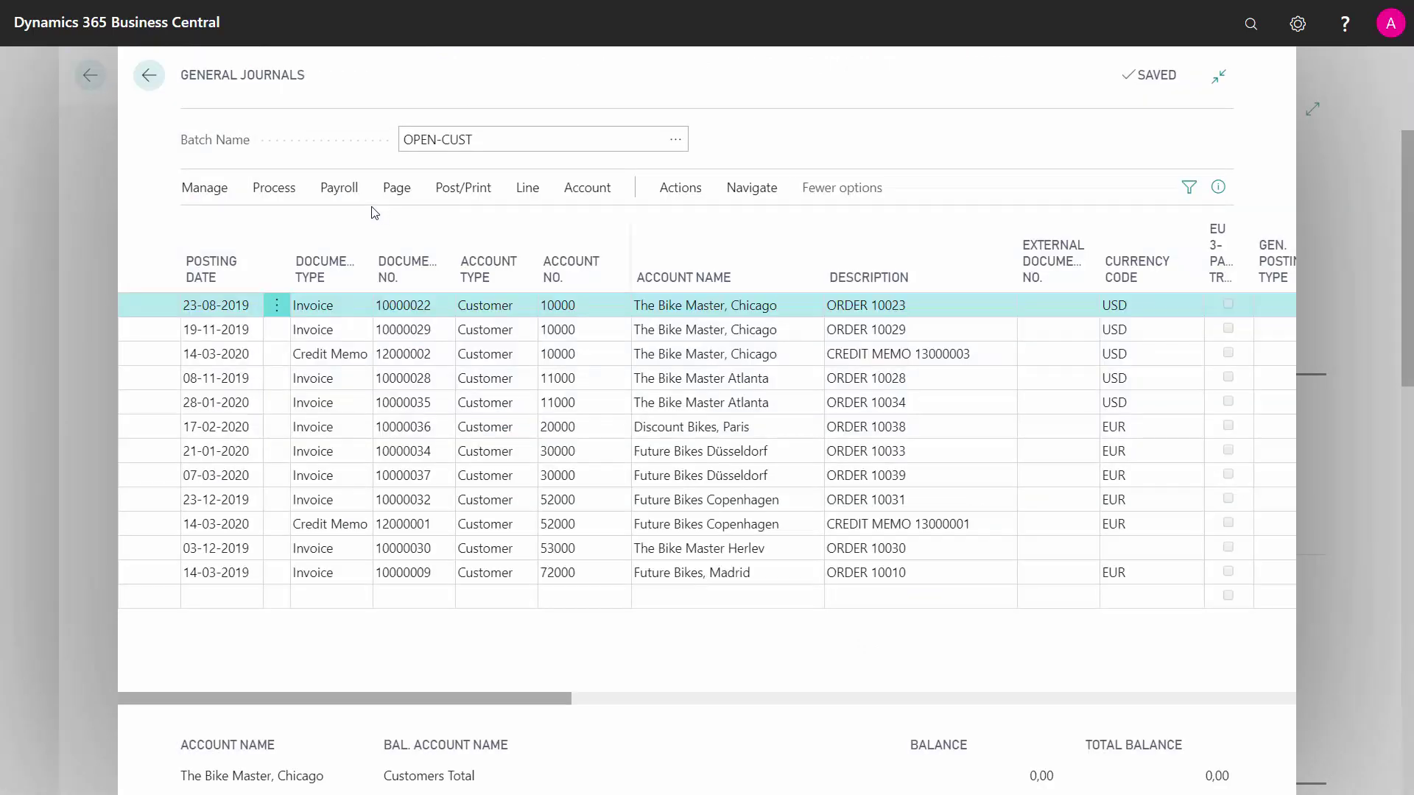
left_click(452, 194)
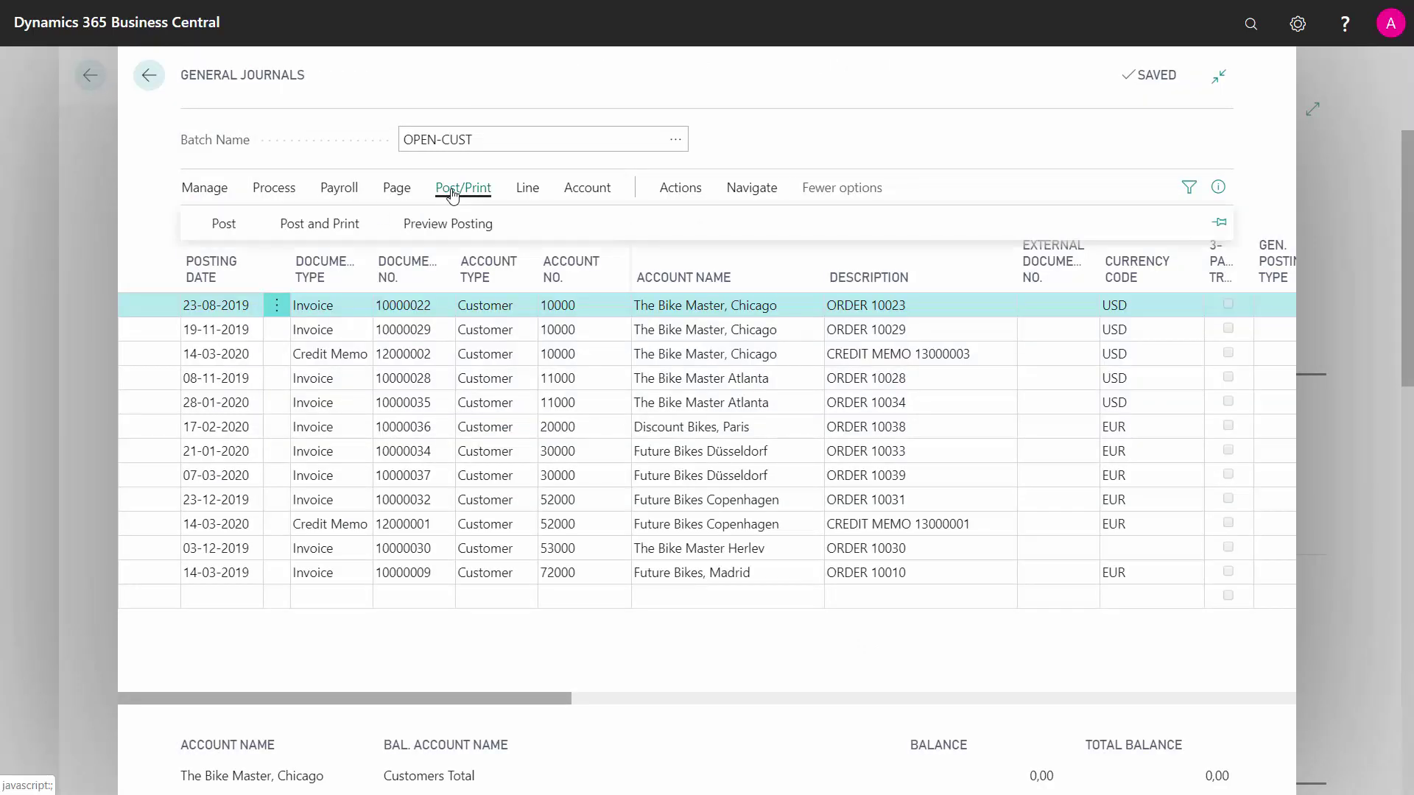
left_click(223, 225)
left_click(826, 467)
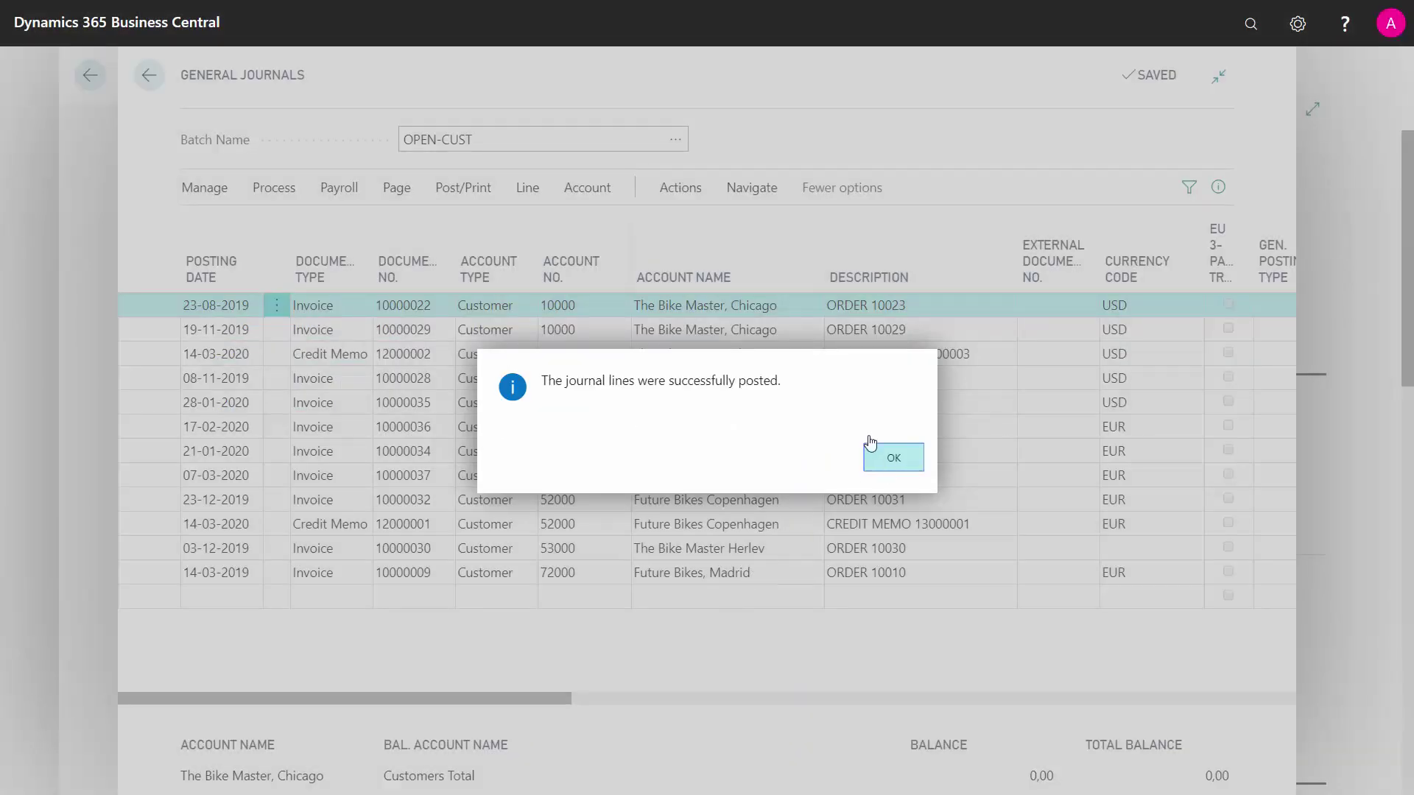
left_click(871, 446)
left_click(676, 139)
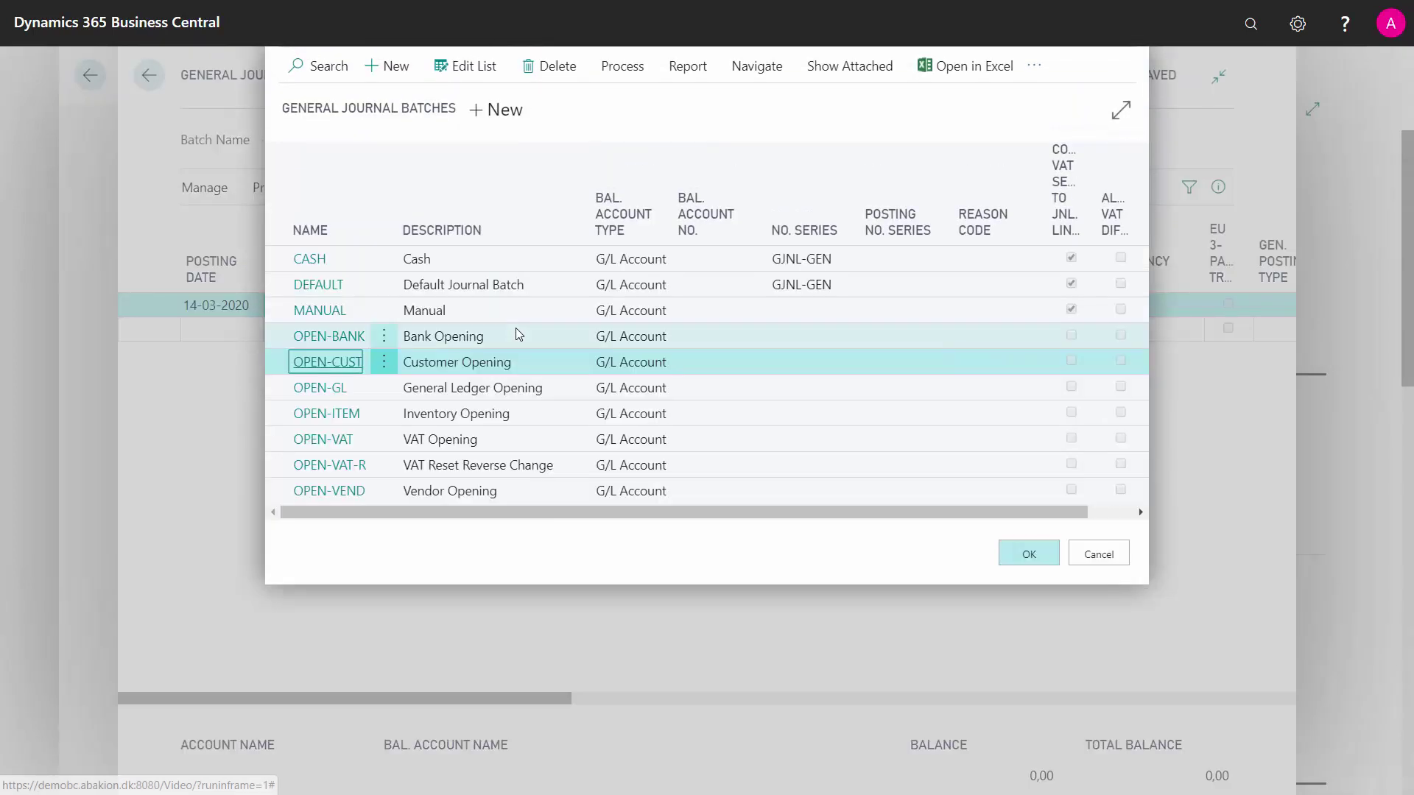
left_click(499, 414)
Post the OPEN-ITEM inventory opening journal lines.
left_click(1029, 554)
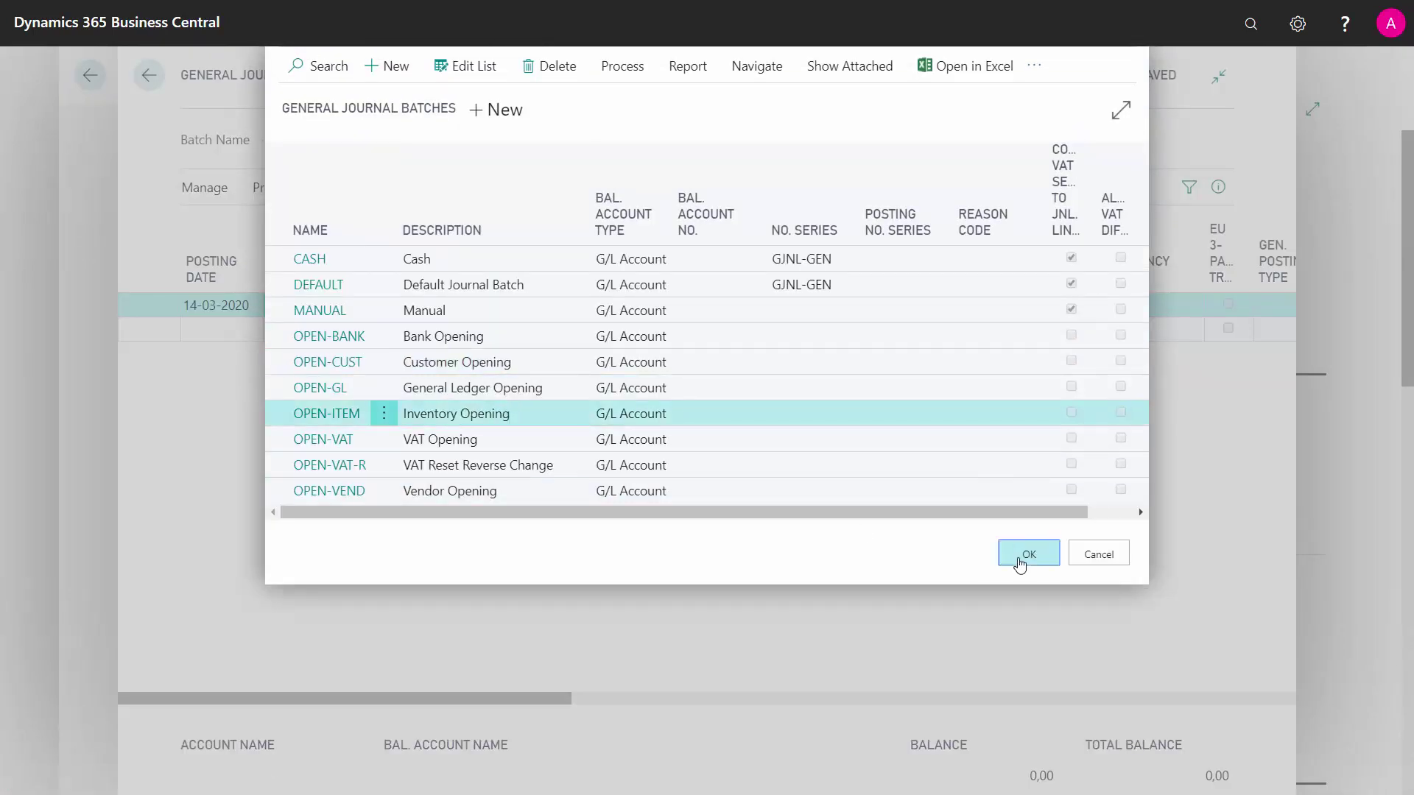
left_click(463, 188)
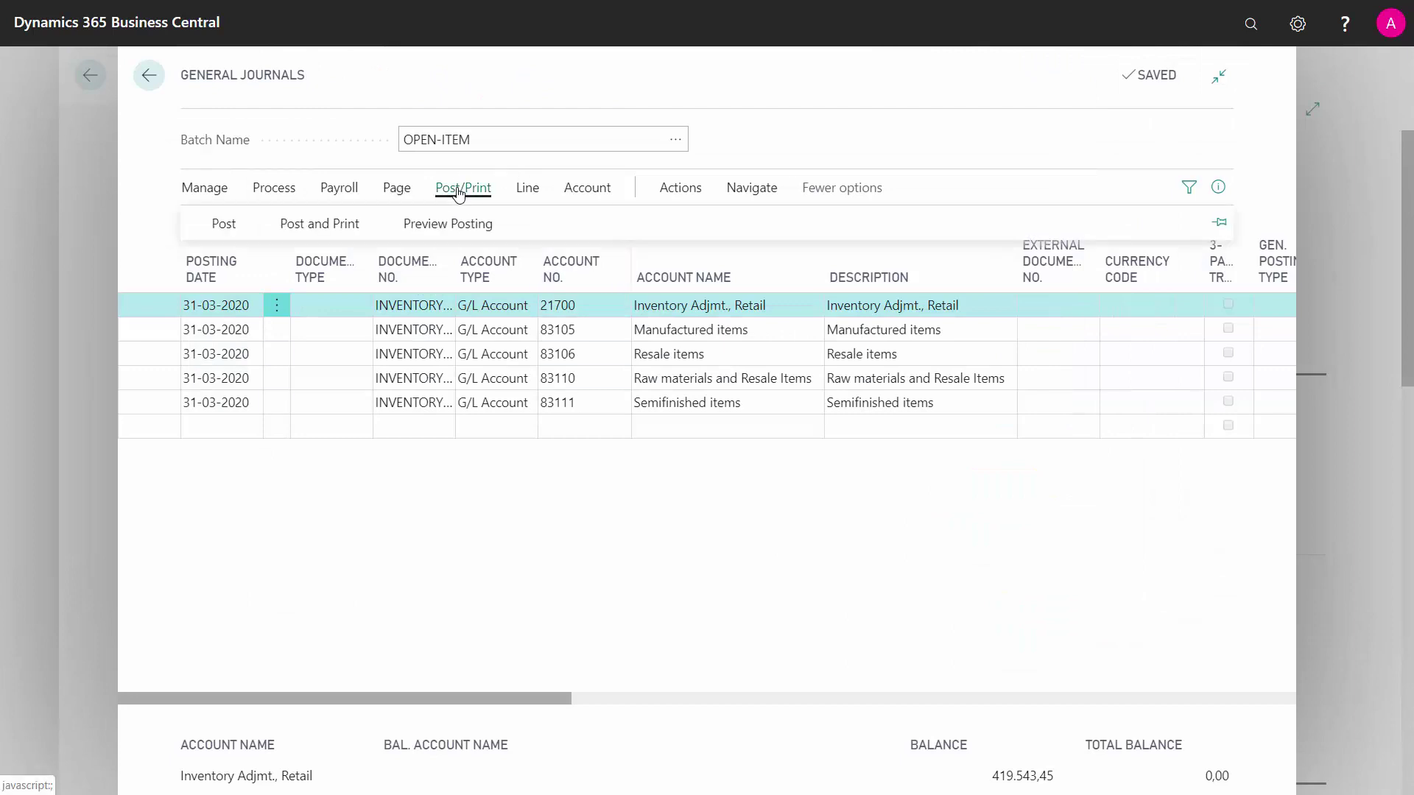
left_click(221, 230)
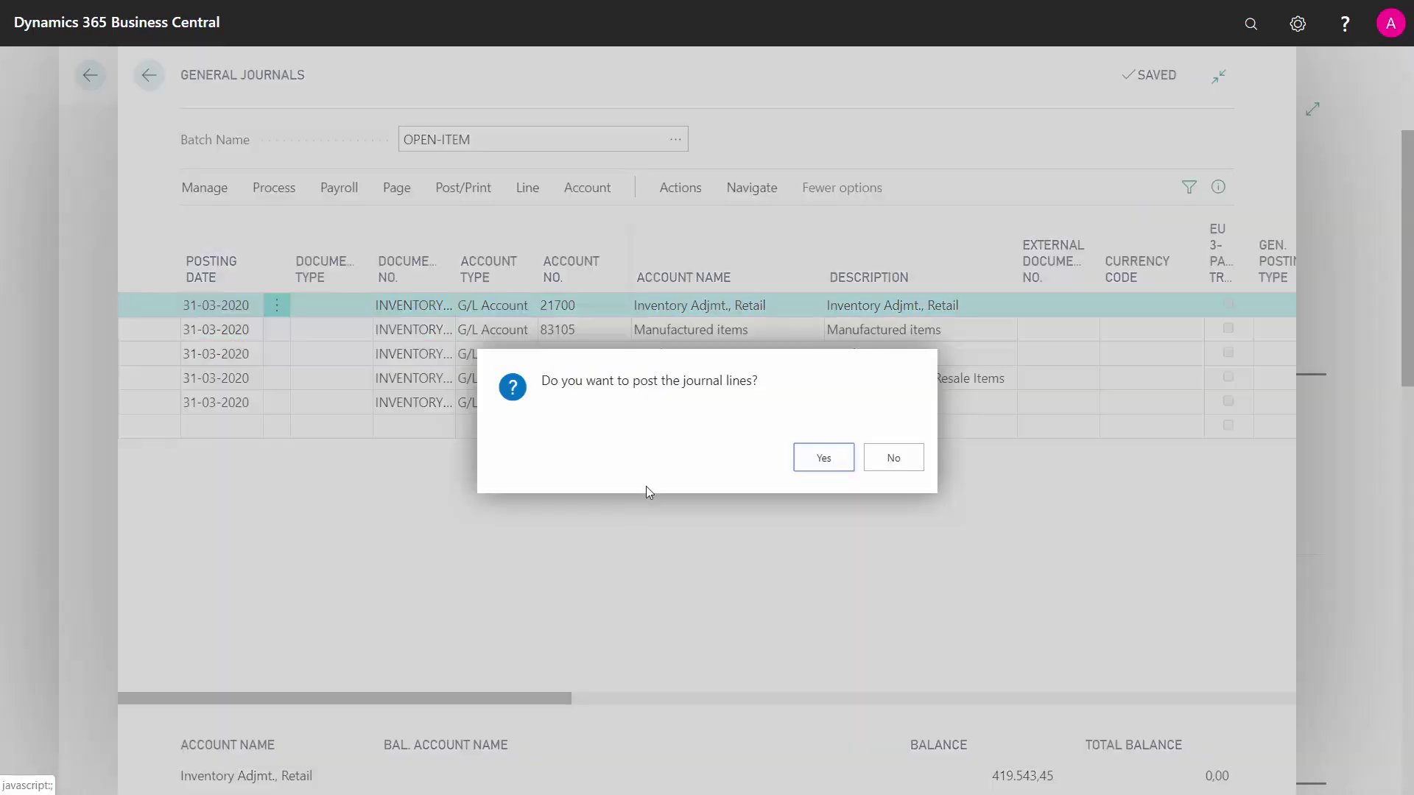
left_click(798, 463)
left_click(921, 467)
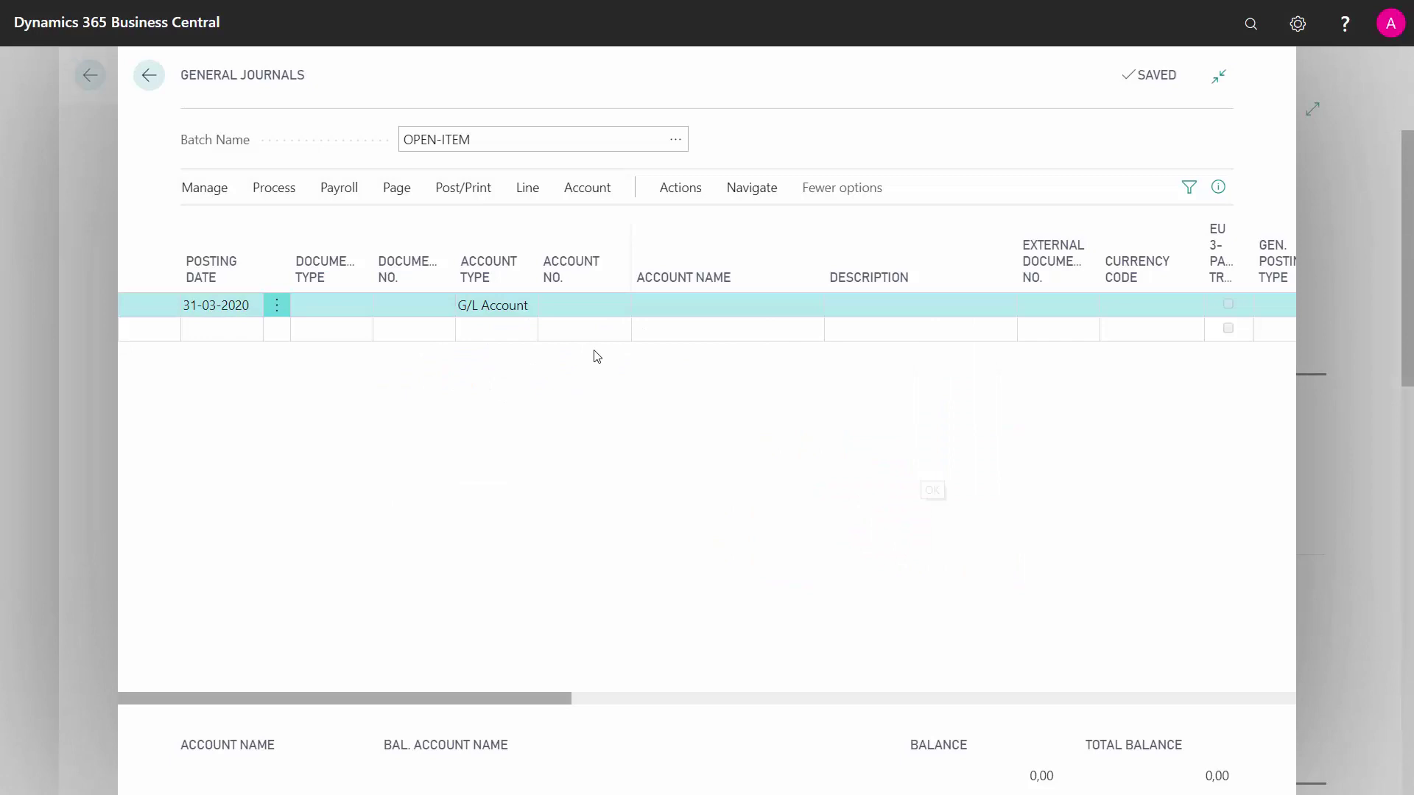
Switch to the OPEN-VAT batch and post its VAT opening lines.
left_click(675, 139)
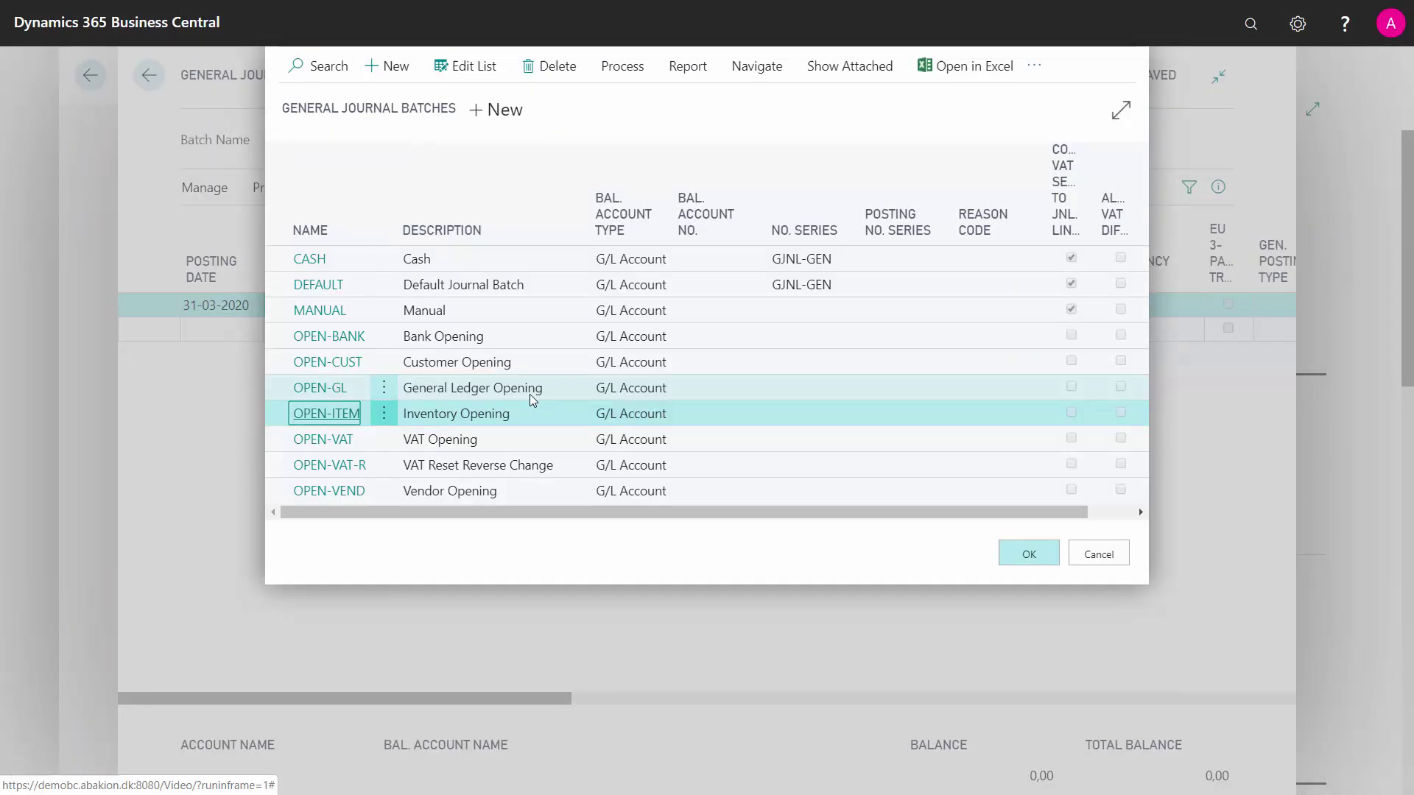
left_click(468, 440)
left_click(1015, 560)
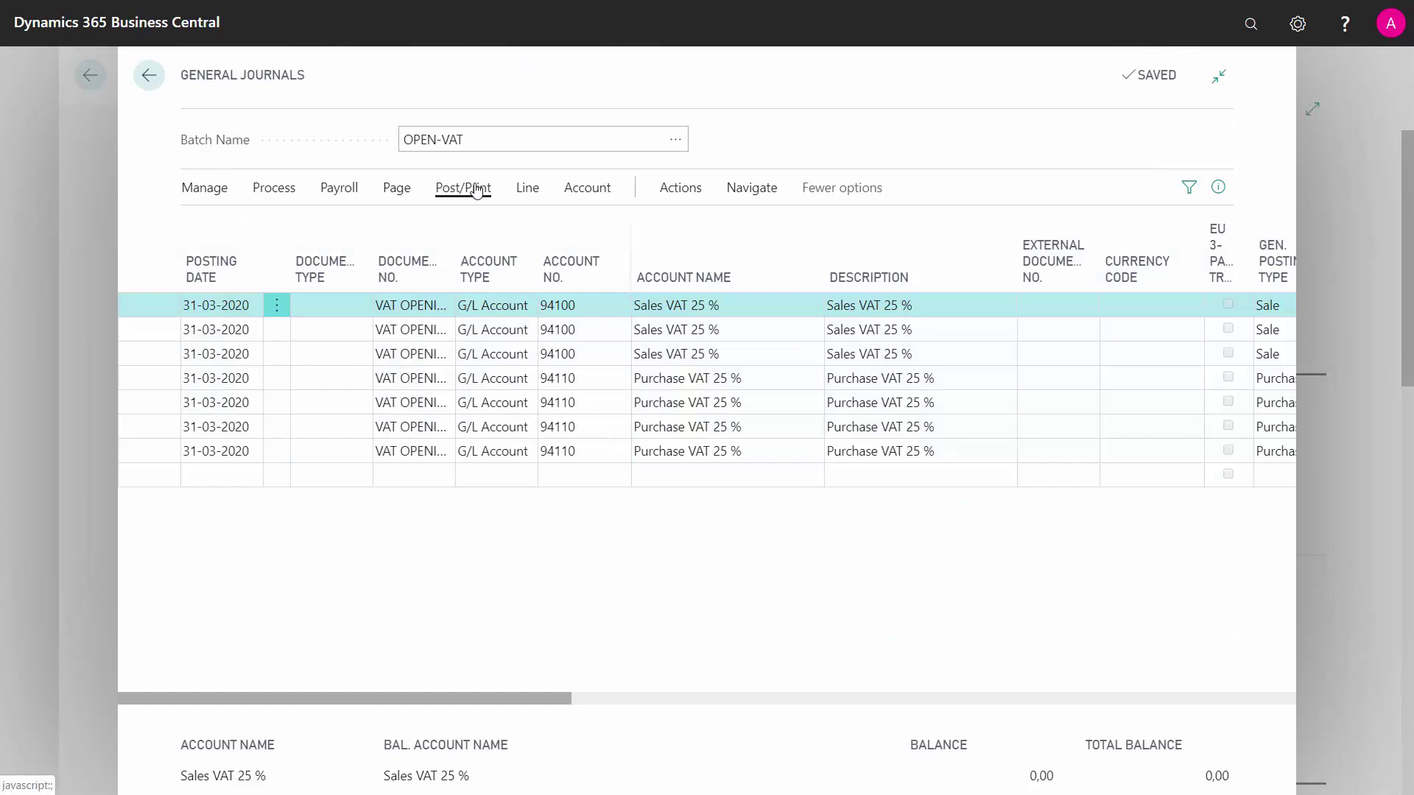
left_click(464, 188)
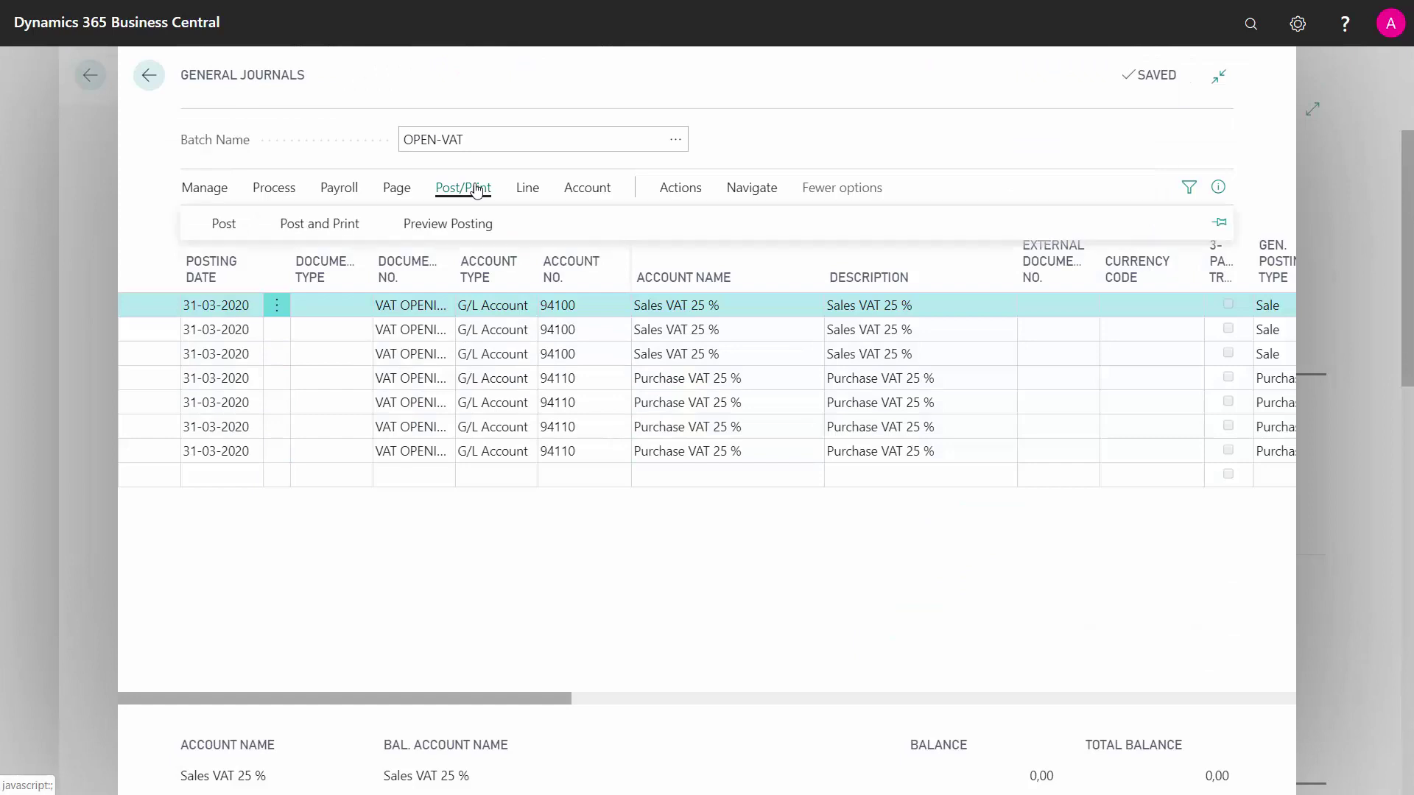
left_click(228, 220)
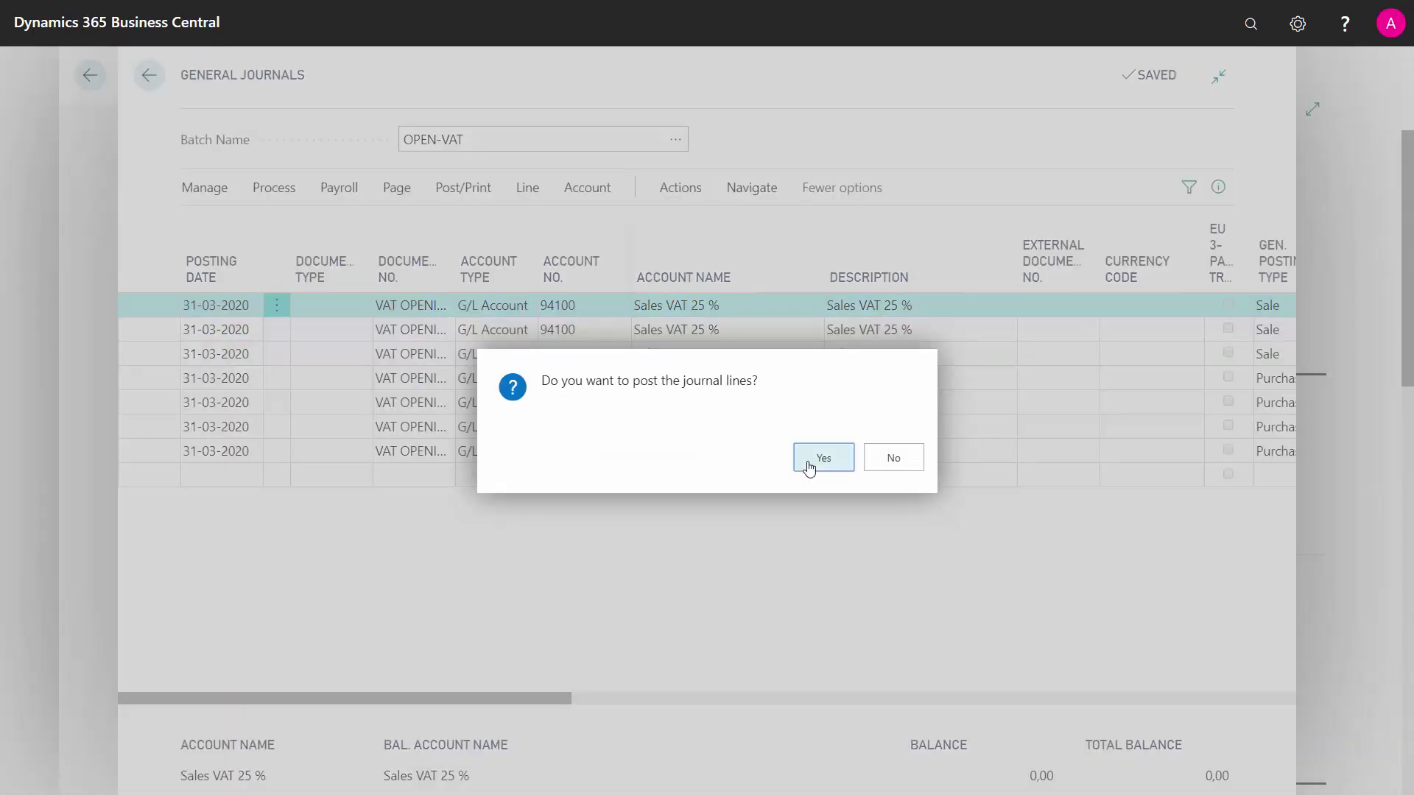
left_click(811, 464)
left_click(894, 458)
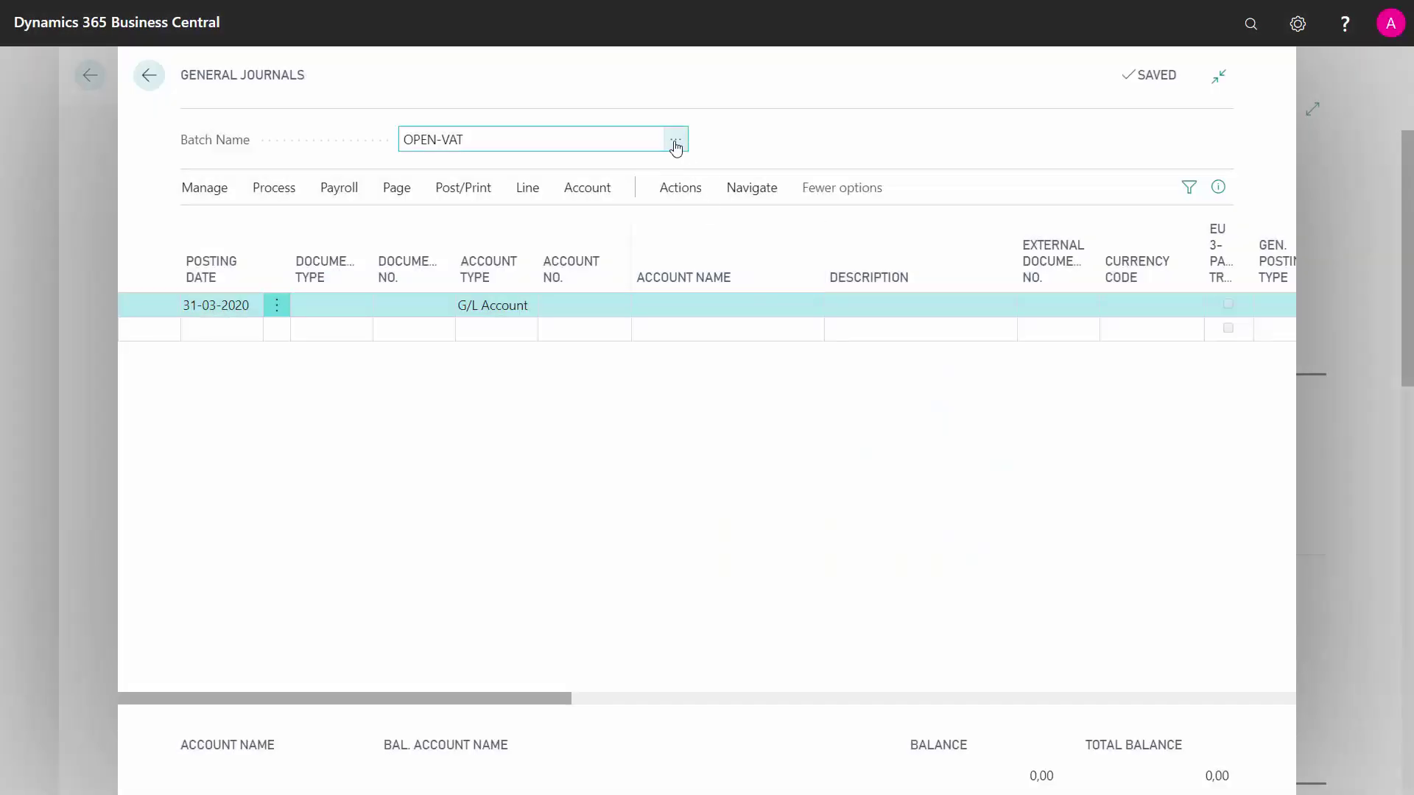
Switch to the OPEN-VAT-R batch and post its VAT reverse-charge line.
key("Return")
left_click(463, 465)
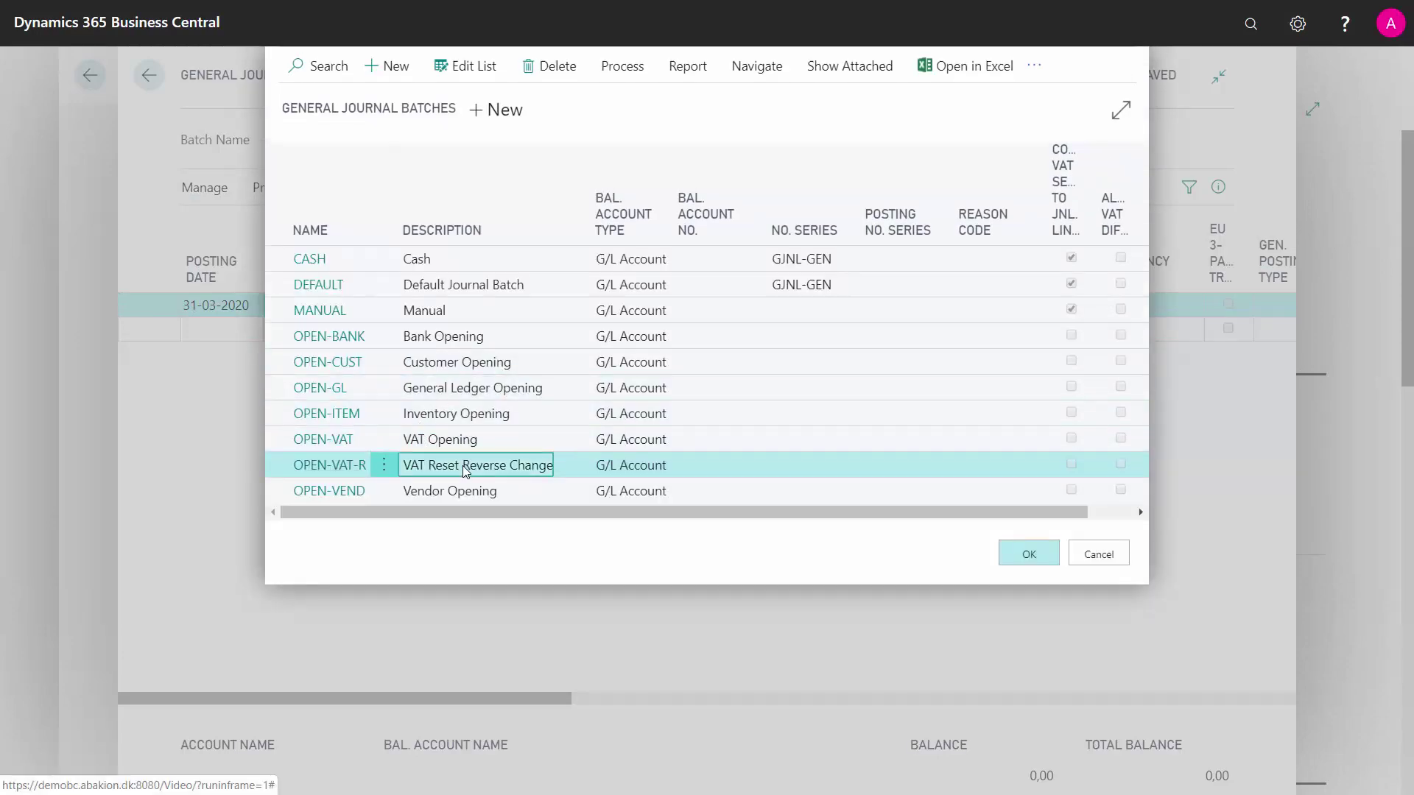
left_click(1030, 554)
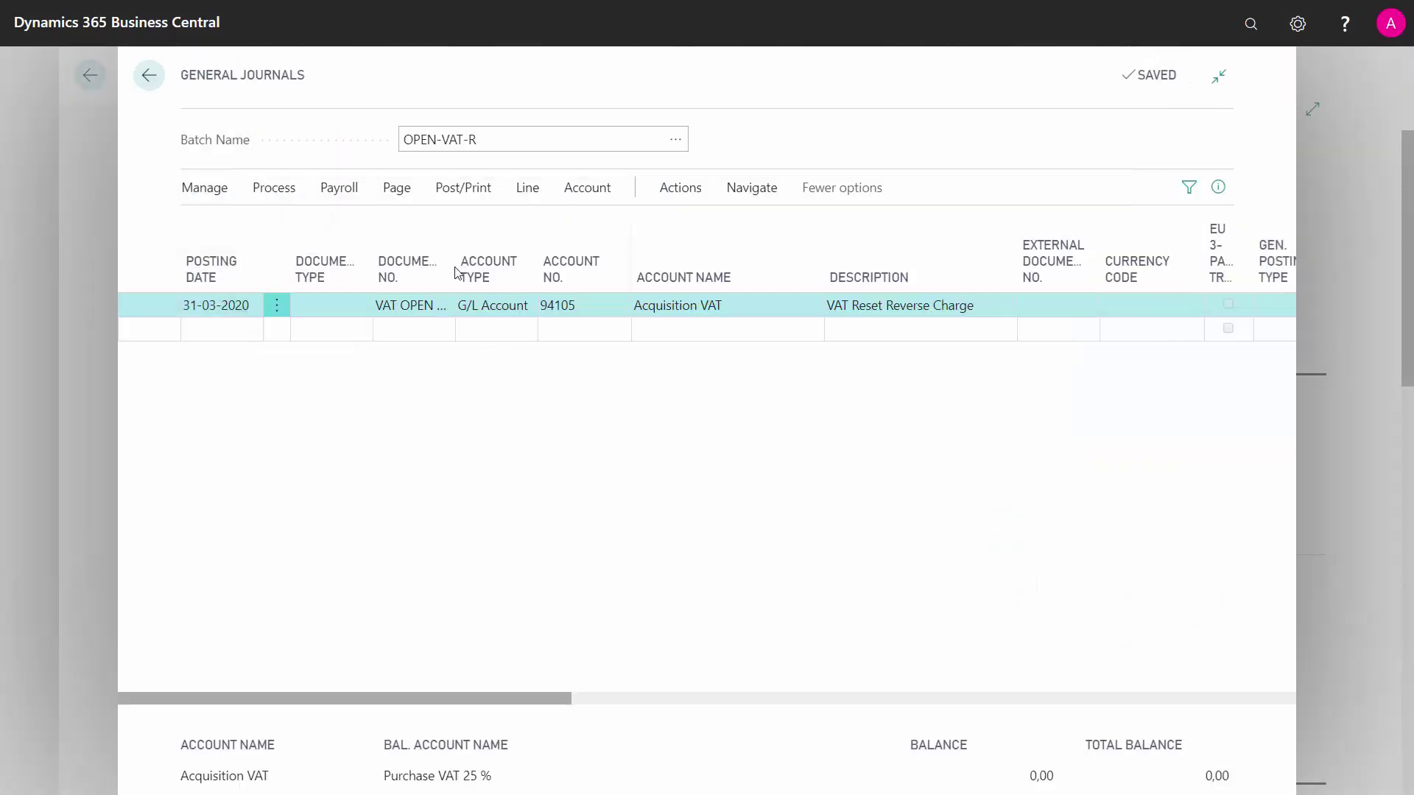
left_click(449, 195)
left_click(219, 224)
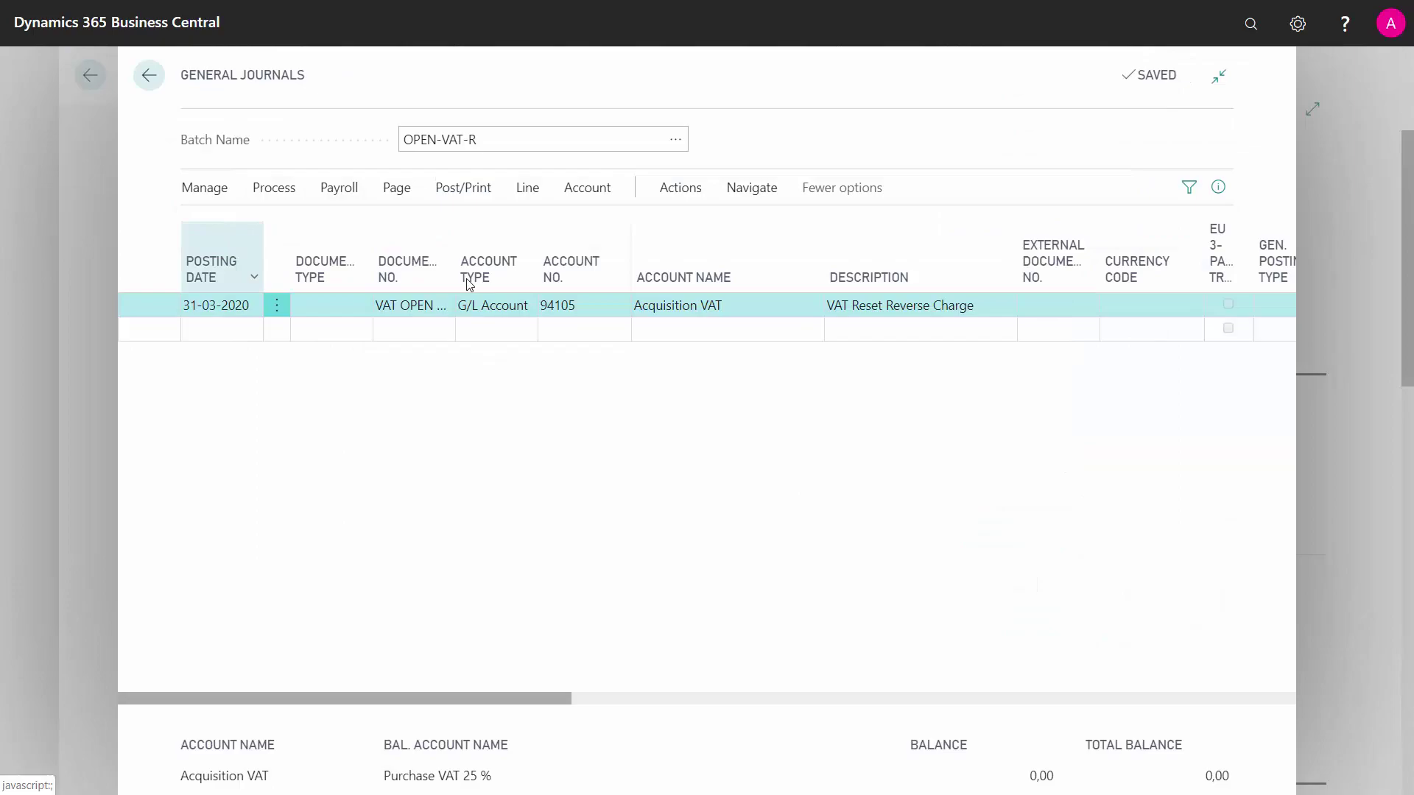
left_click(805, 457)
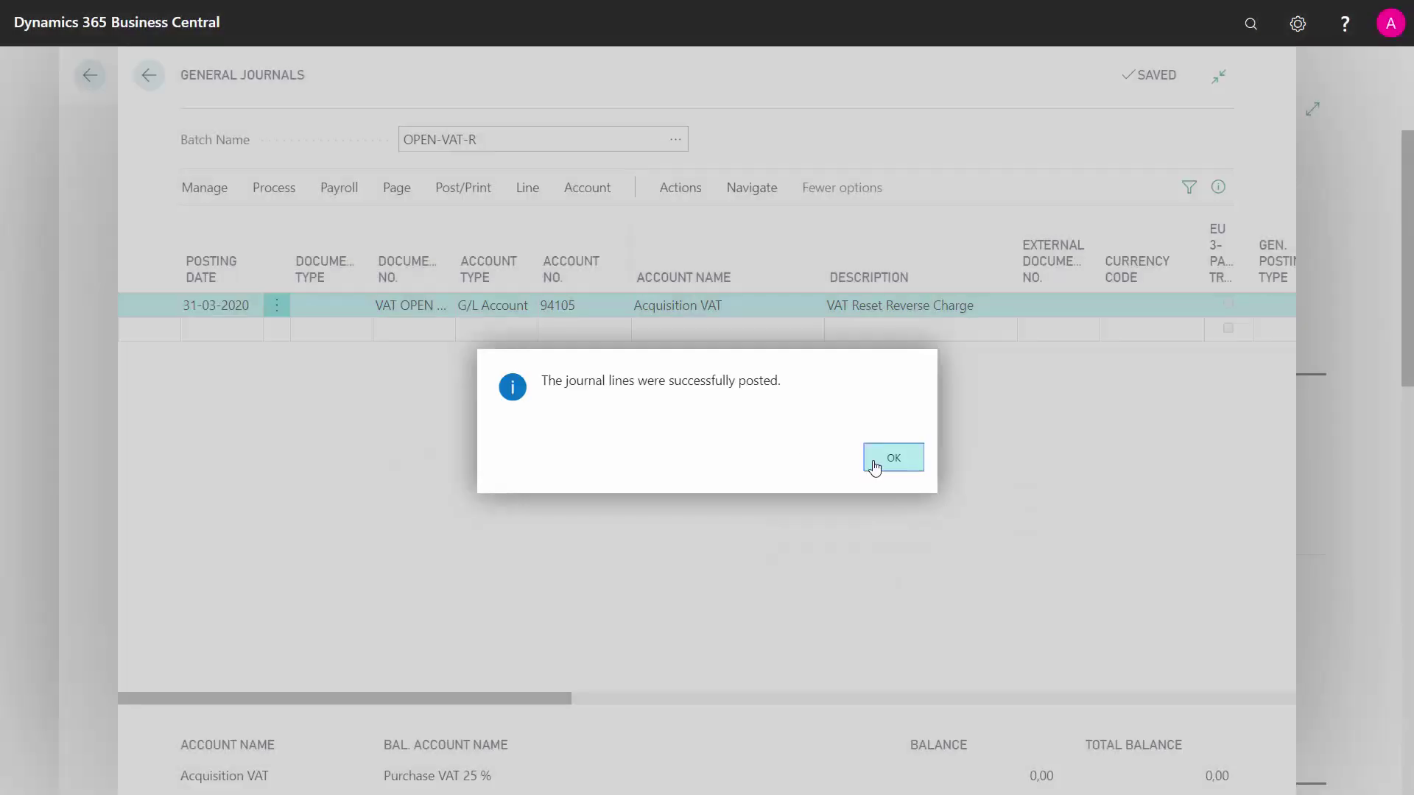
left_click(884, 464)
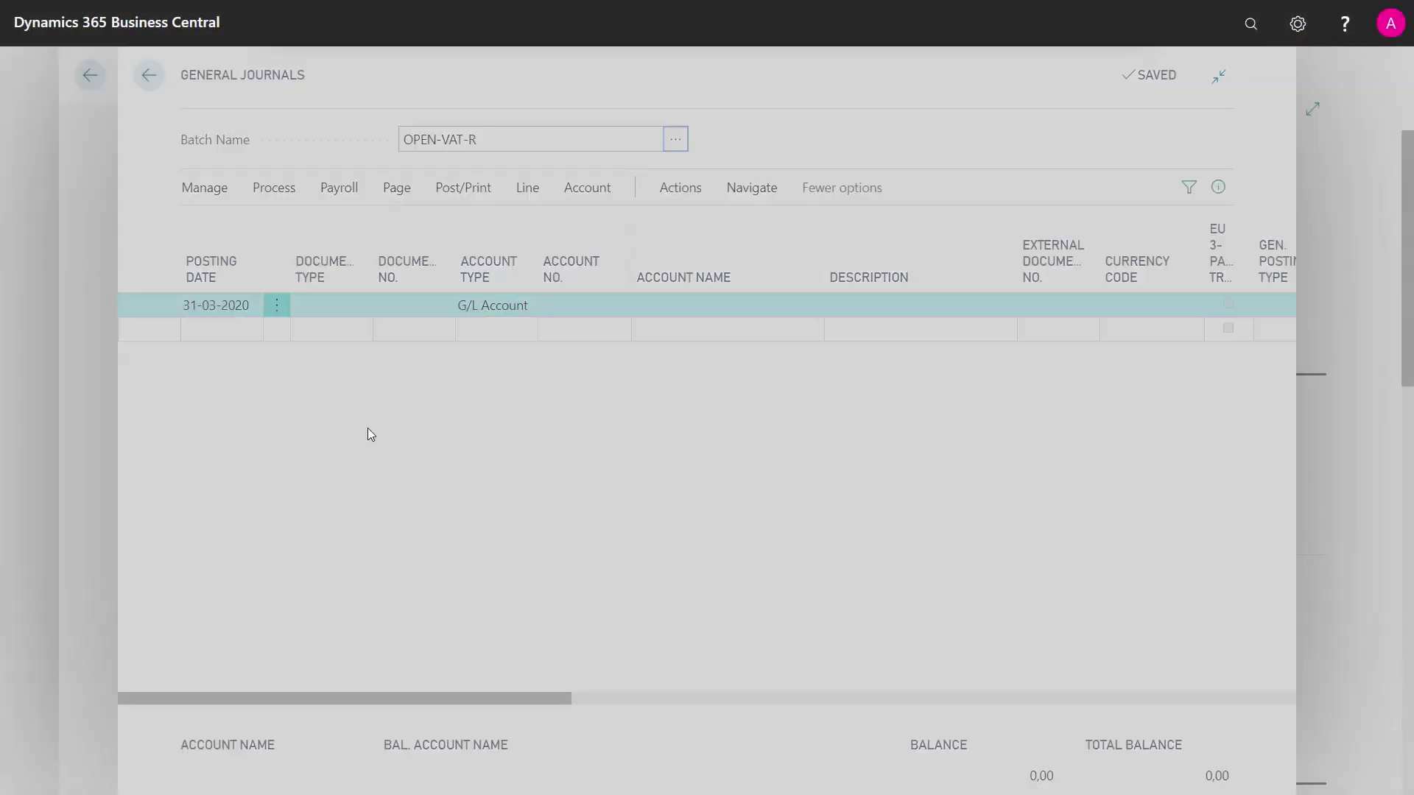
Post the OPEN-VEND vendor opening lines and return to the filtered Chart of Accounts.
left_click(464, 492)
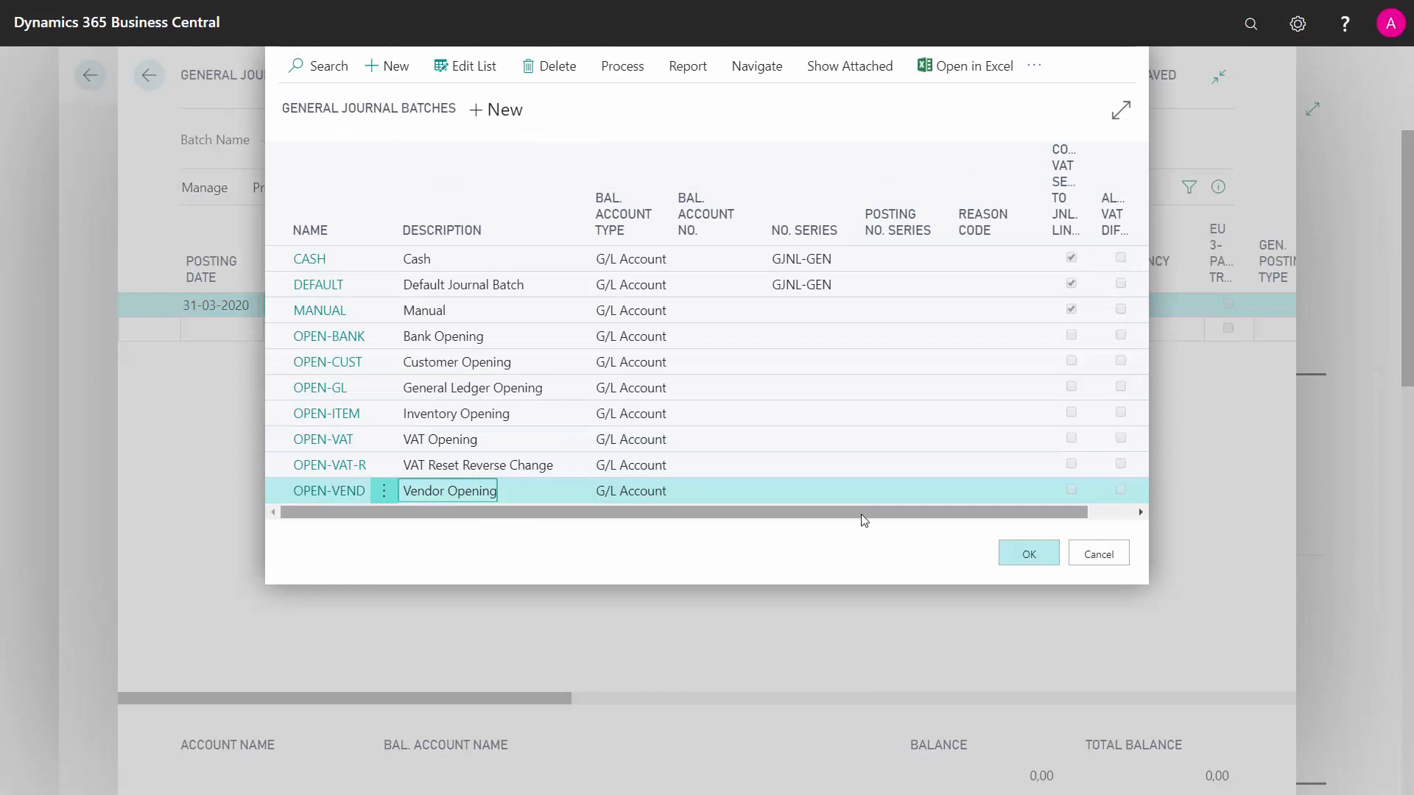
left_click(1006, 553)
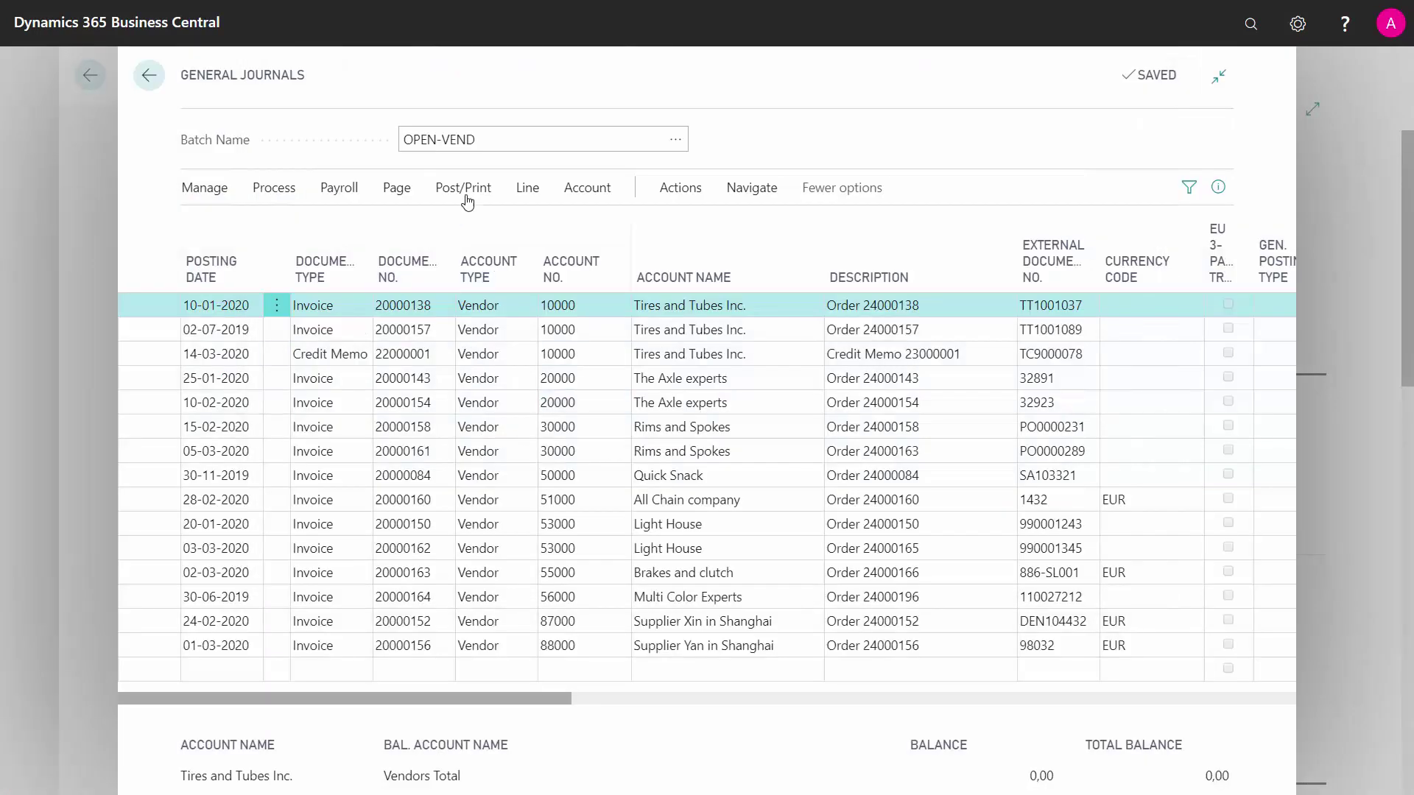
left_click(467, 190)
left_click(210, 224)
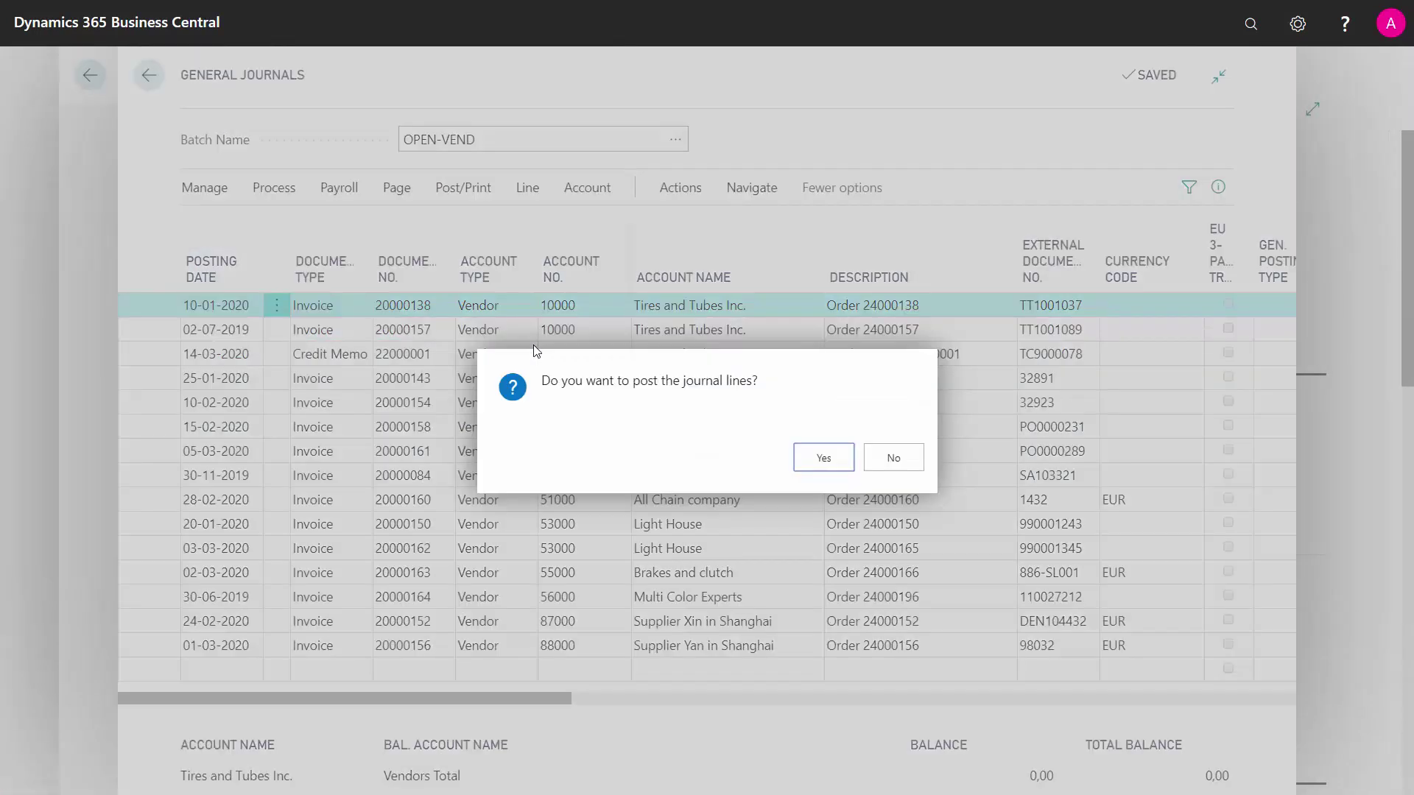
left_click(829, 463)
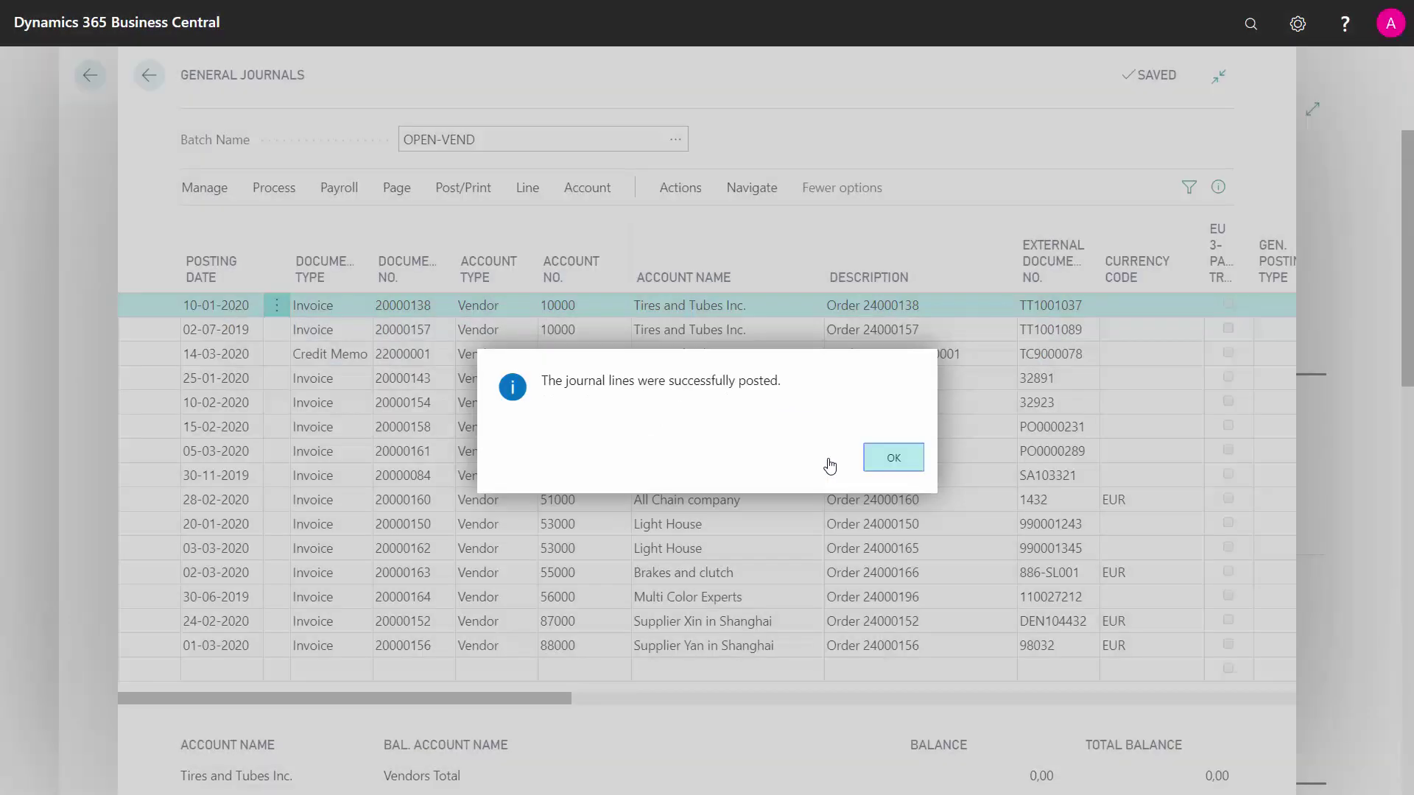
left_click(889, 460)
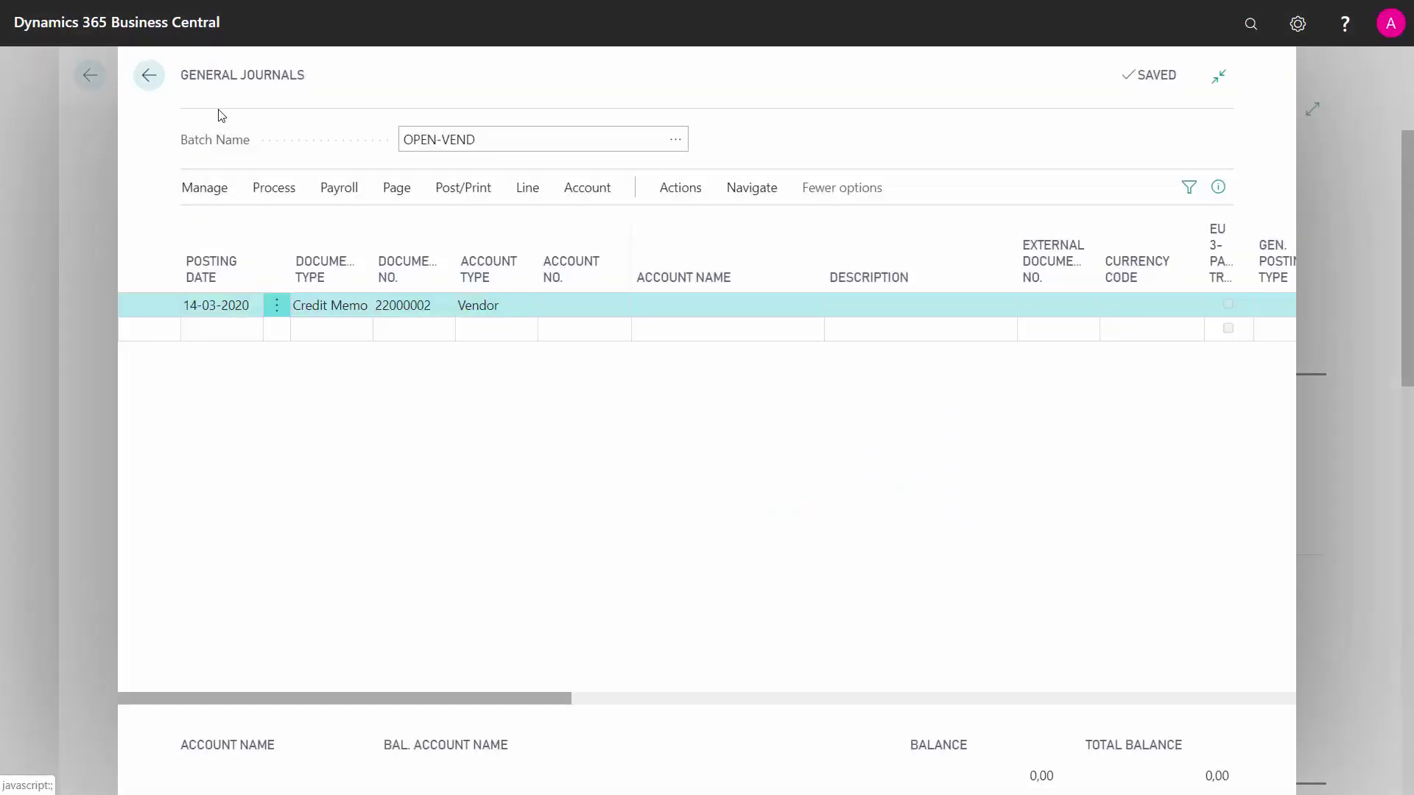
left_click(149, 75)
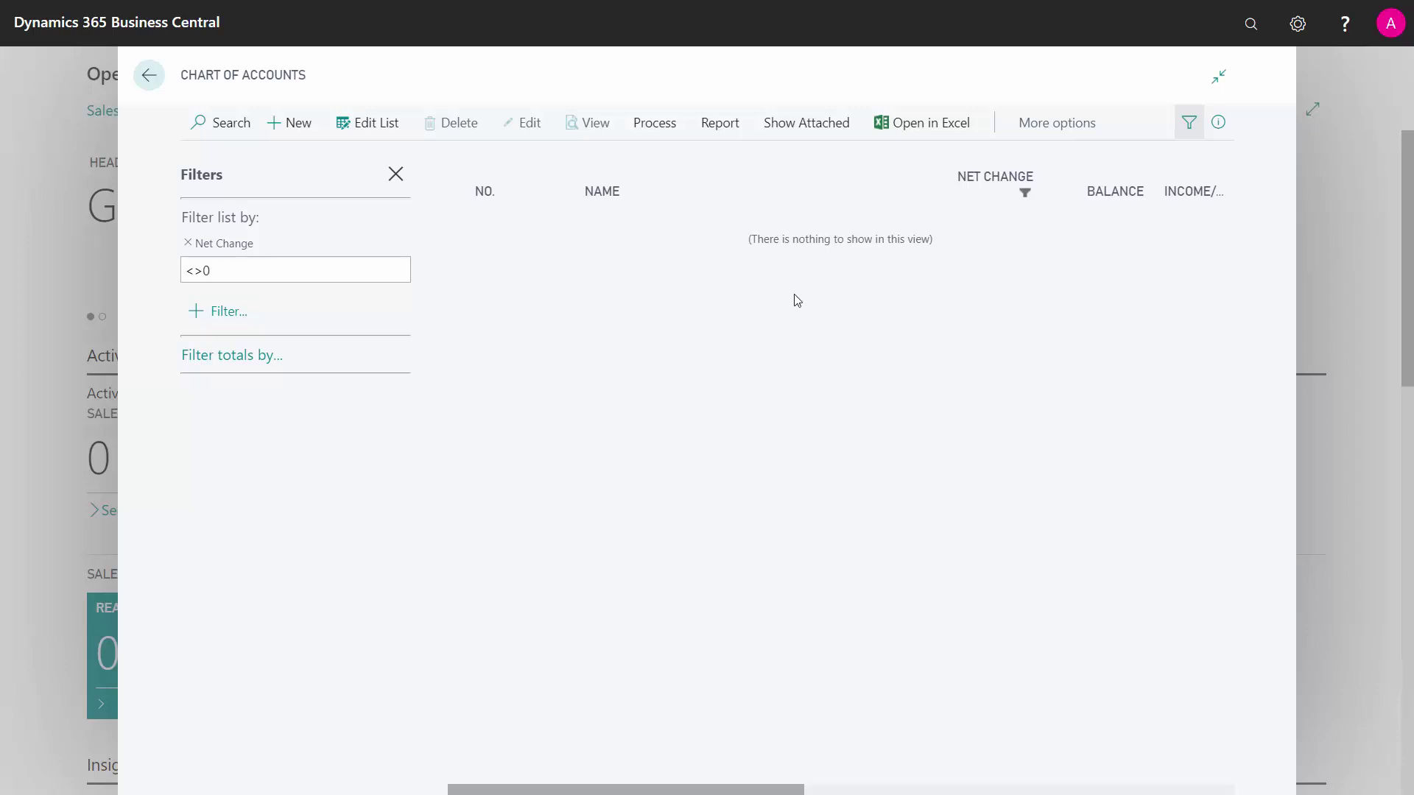
Search 'gen' in Tell Me and open the General Journal page.
left_click(1245, 25)
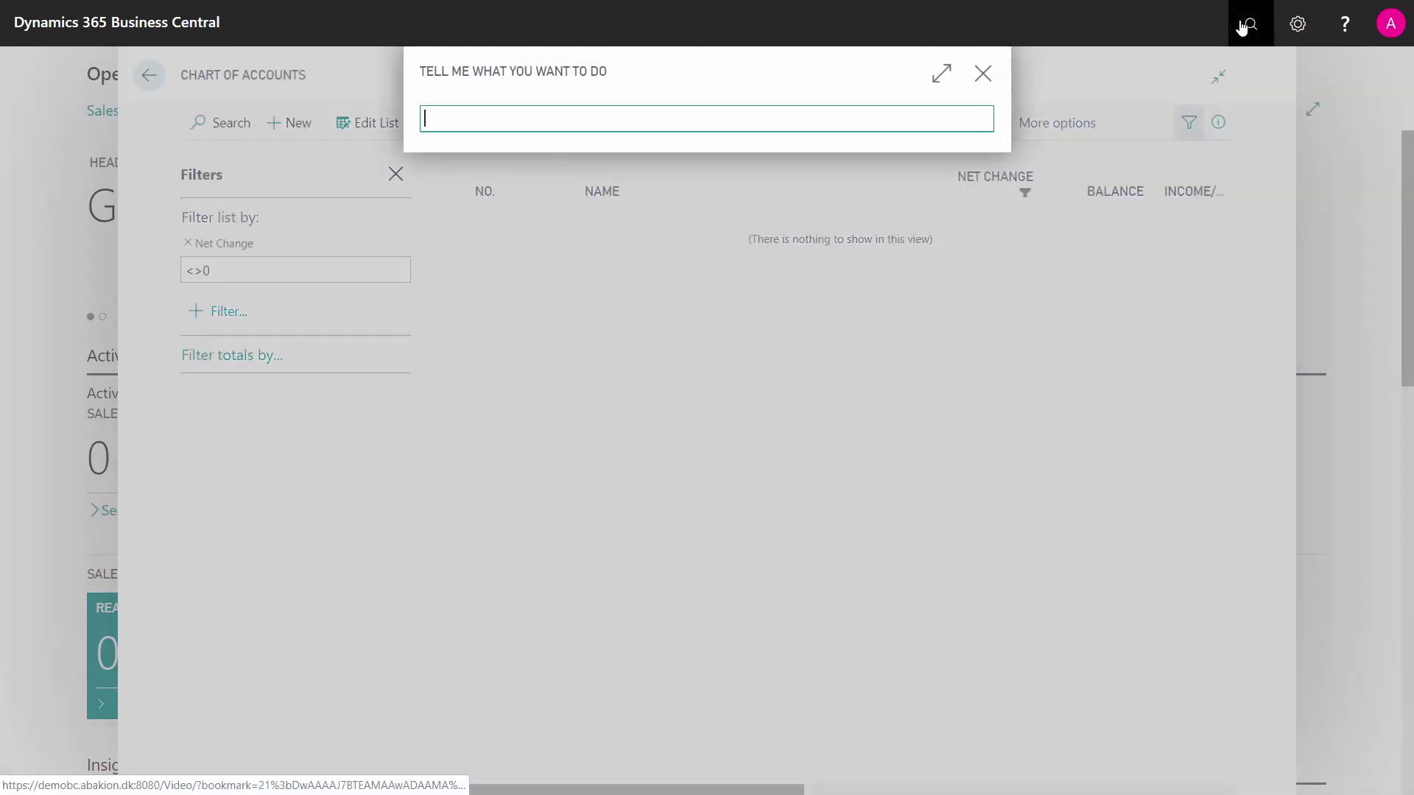
type("gen jou")
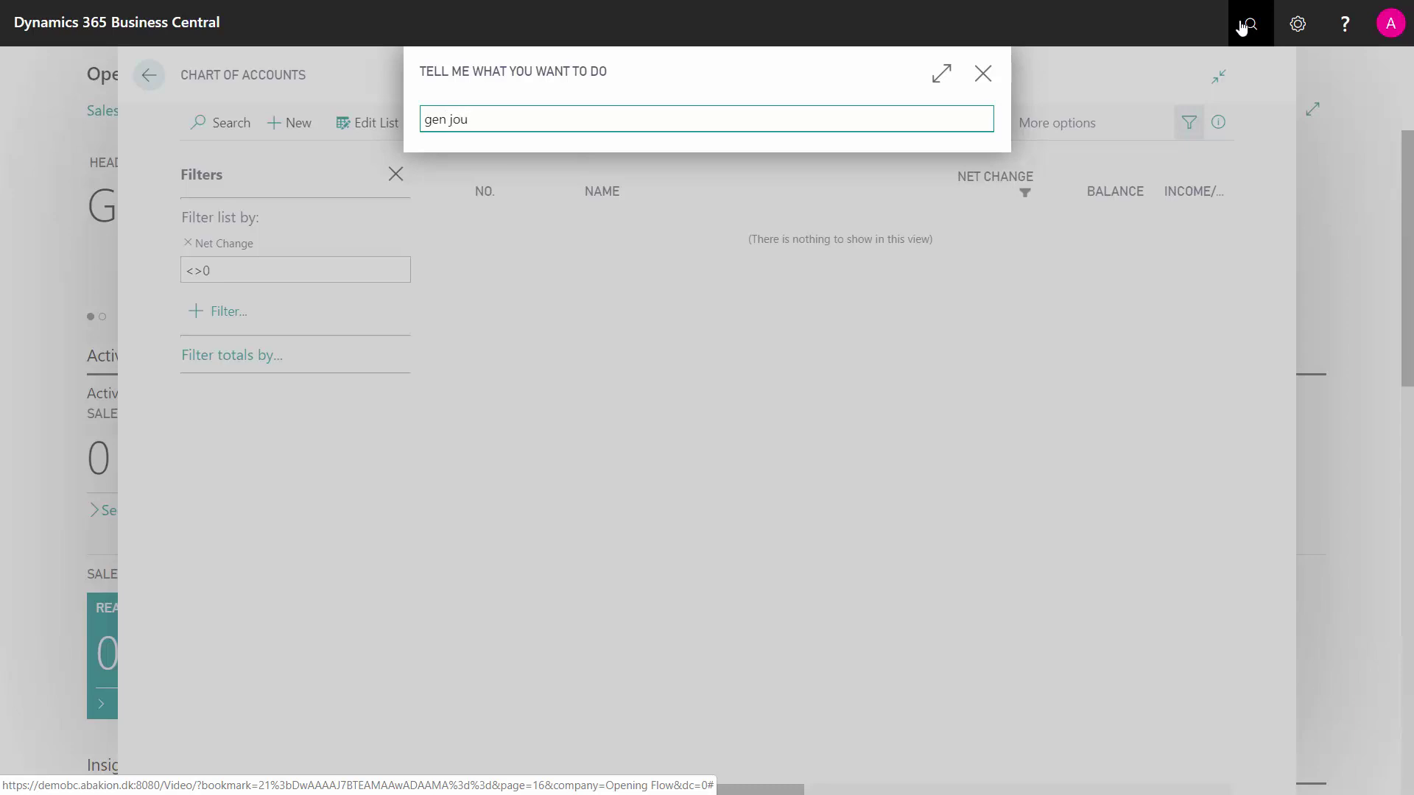
left_click(512, 195)
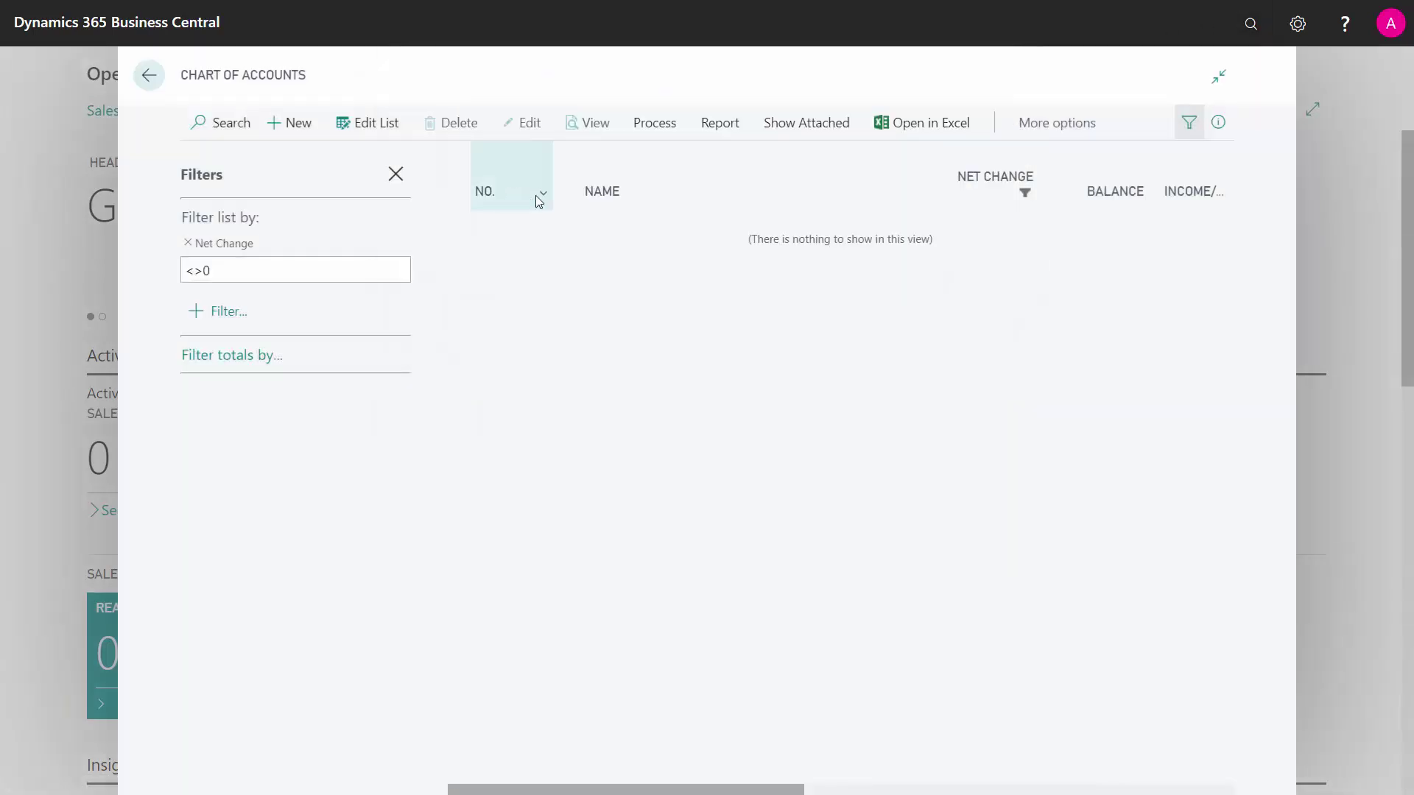
Post the OPEN-GL general ledger opening lines and return to the Chart of Accounts.
left_click(672, 140)
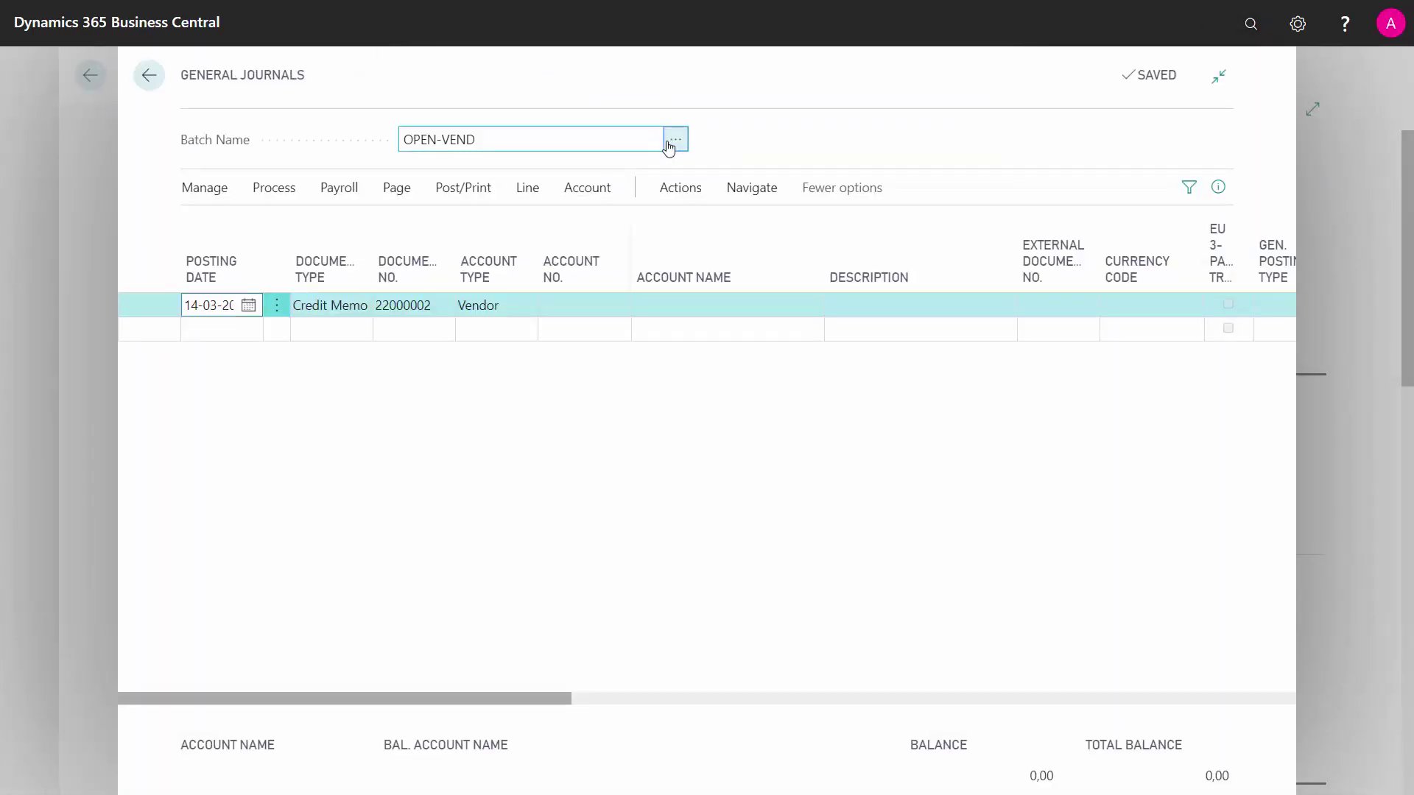
left_click(471, 387)
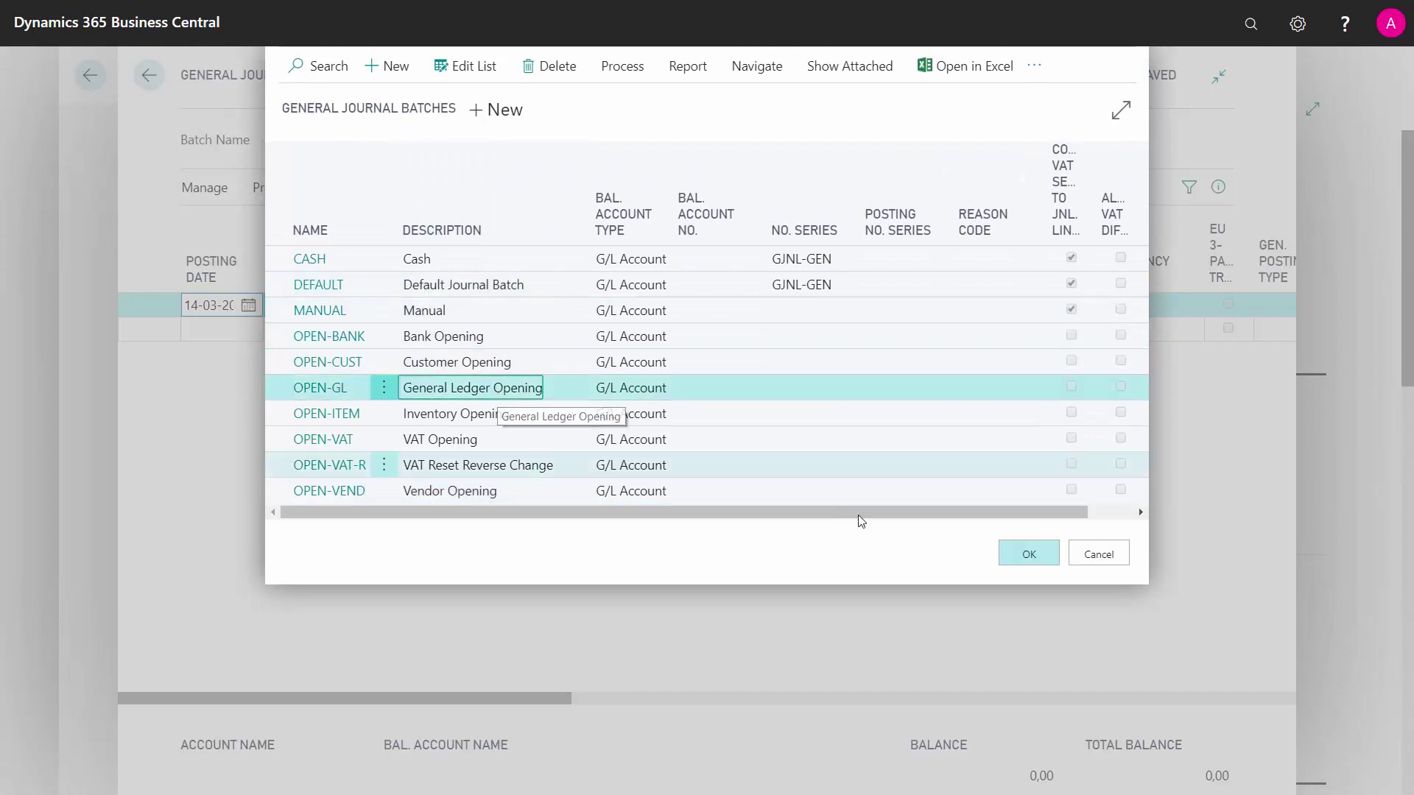
left_click(1023, 572)
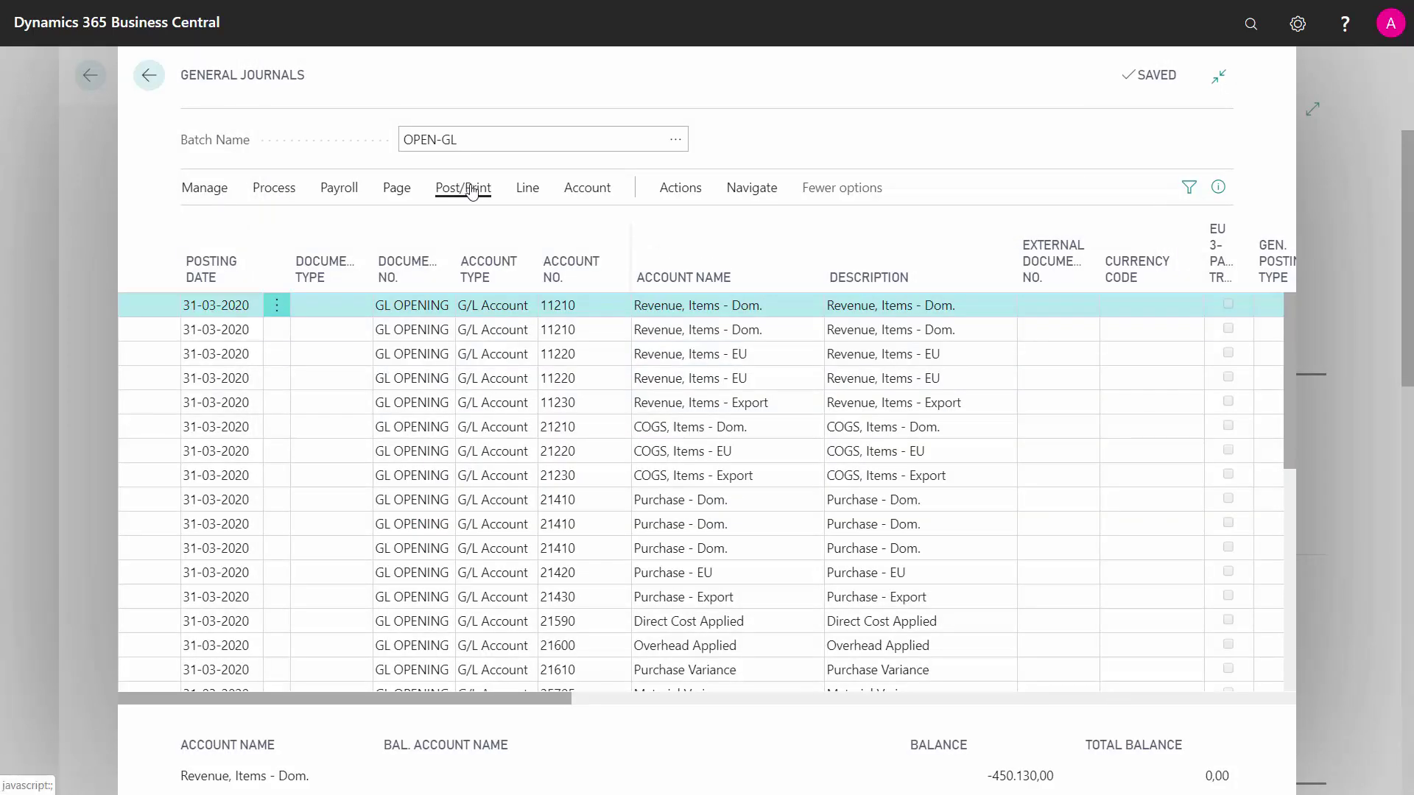
left_click(463, 188)
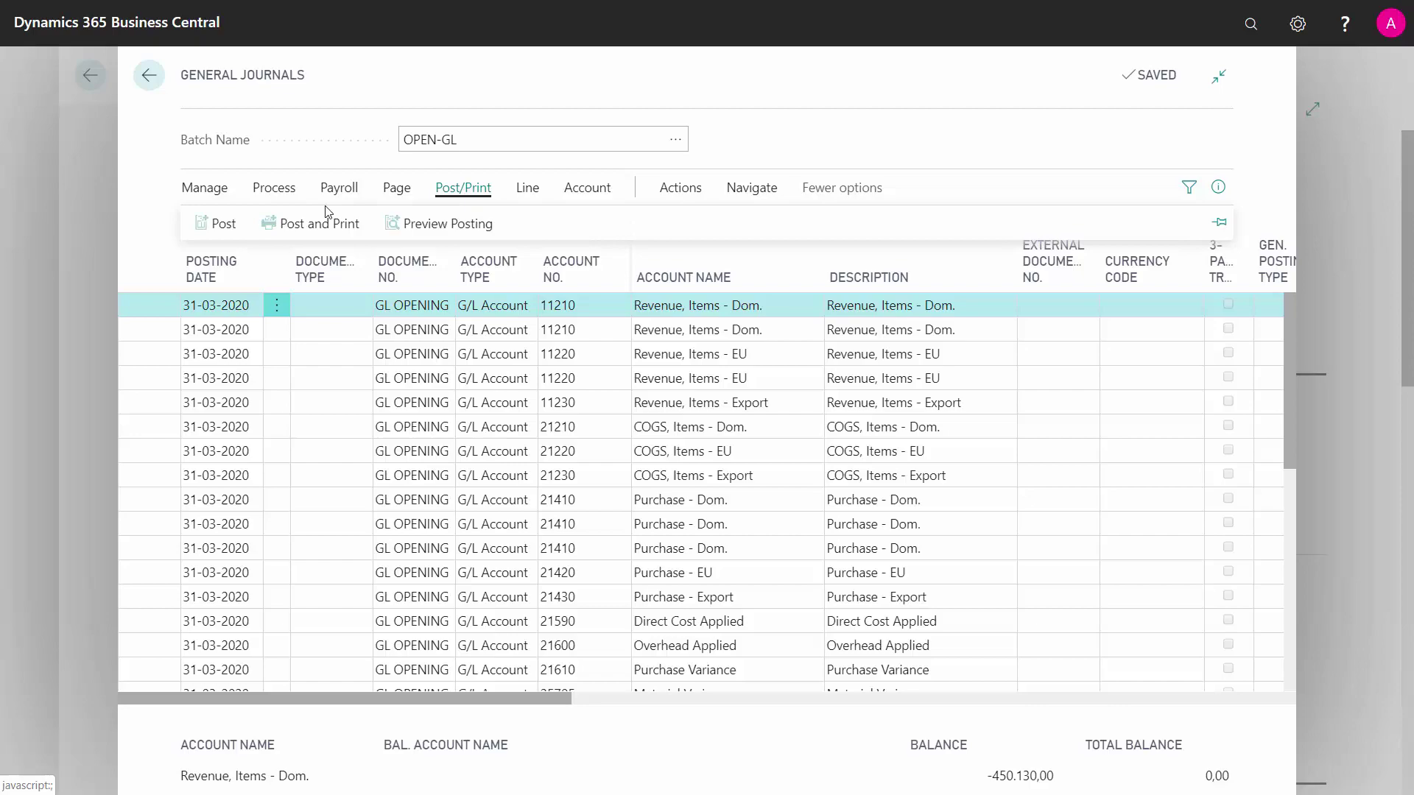
left_click(218, 223)
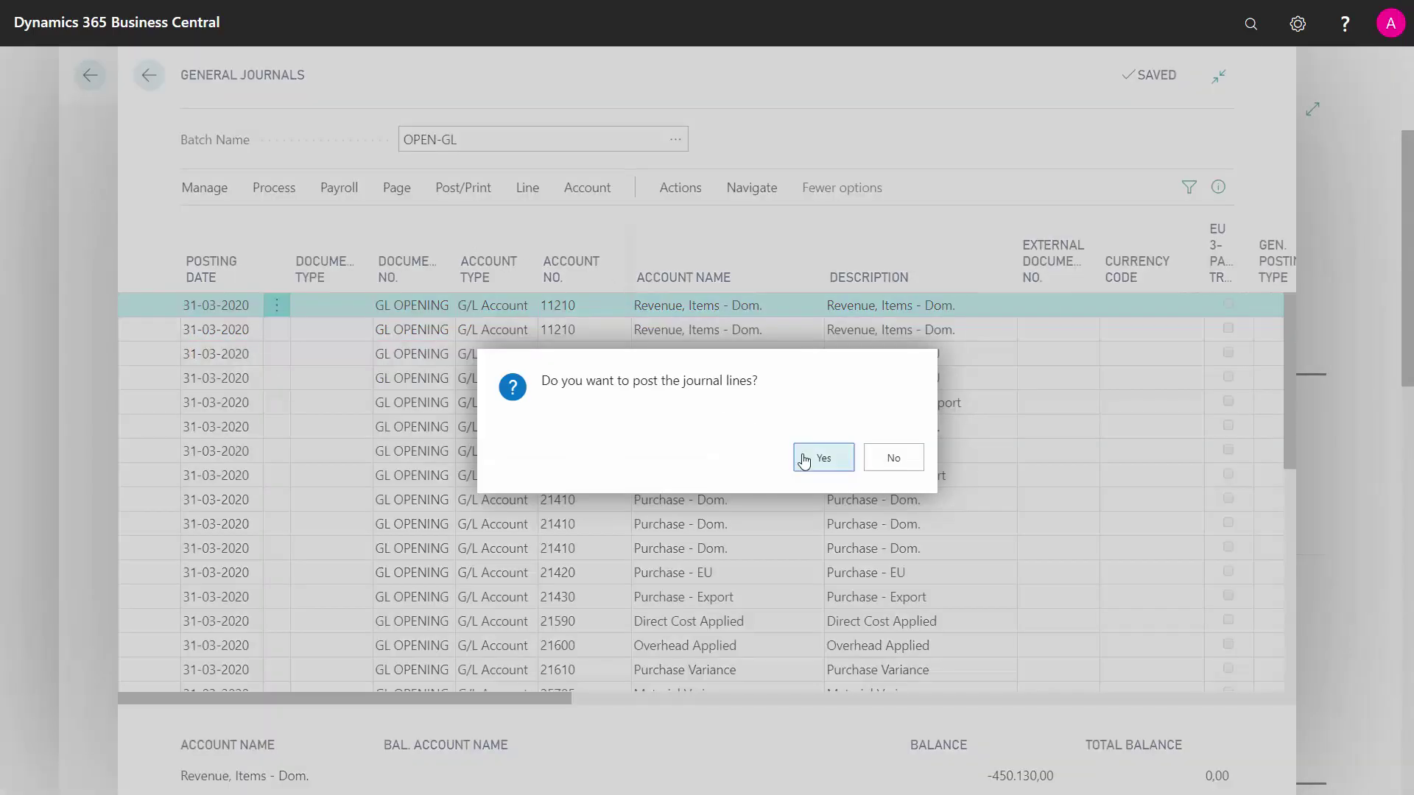
left_click(822, 464)
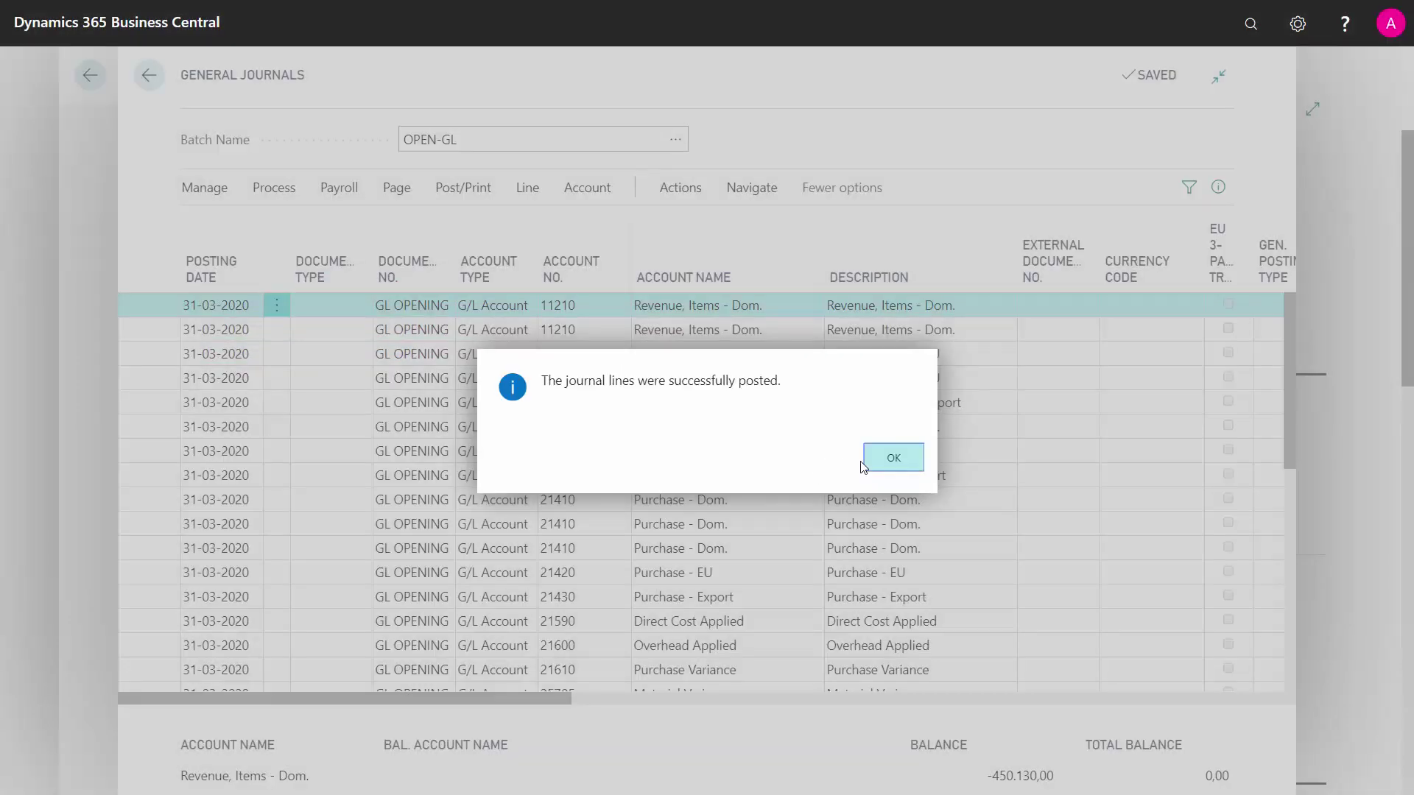
left_click(894, 459)
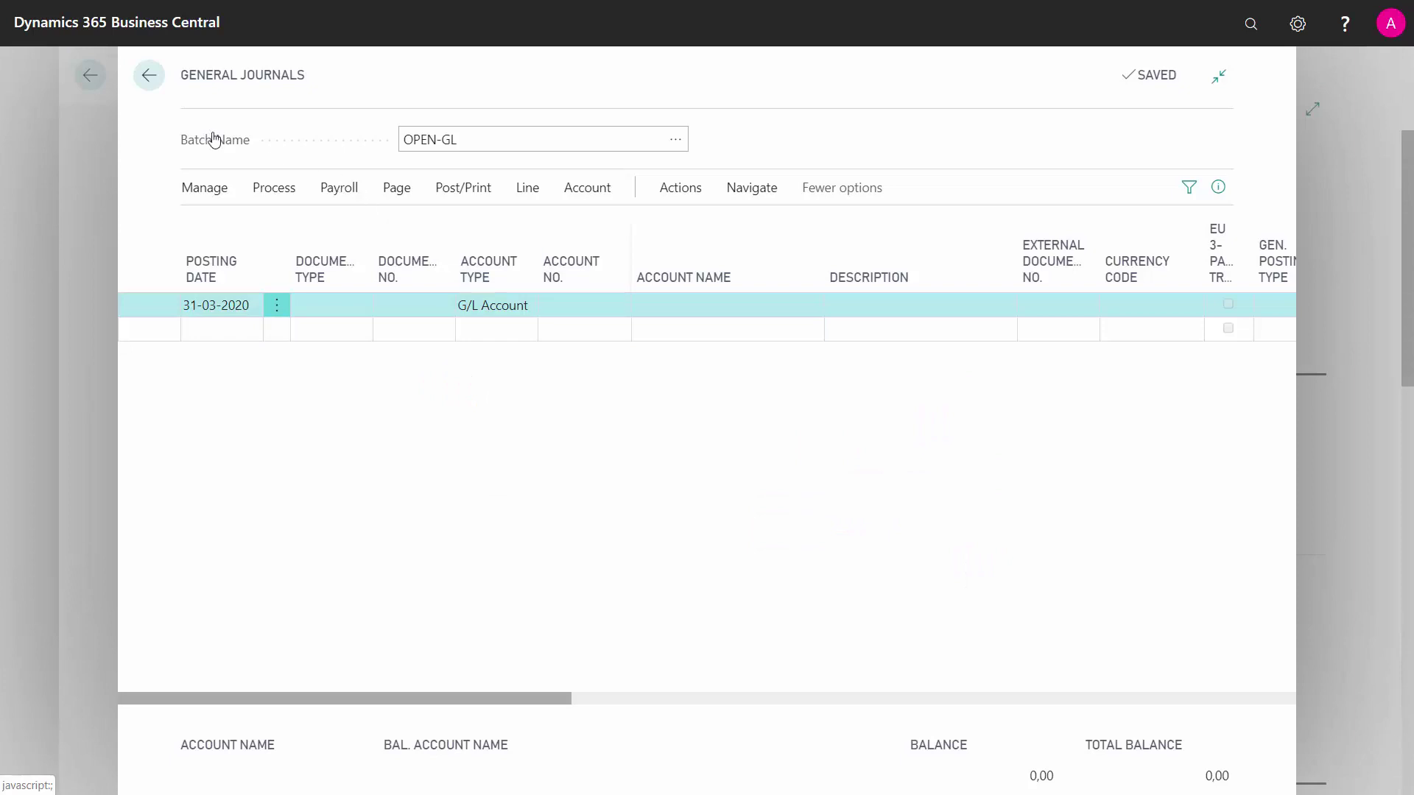
left_click(149, 77)
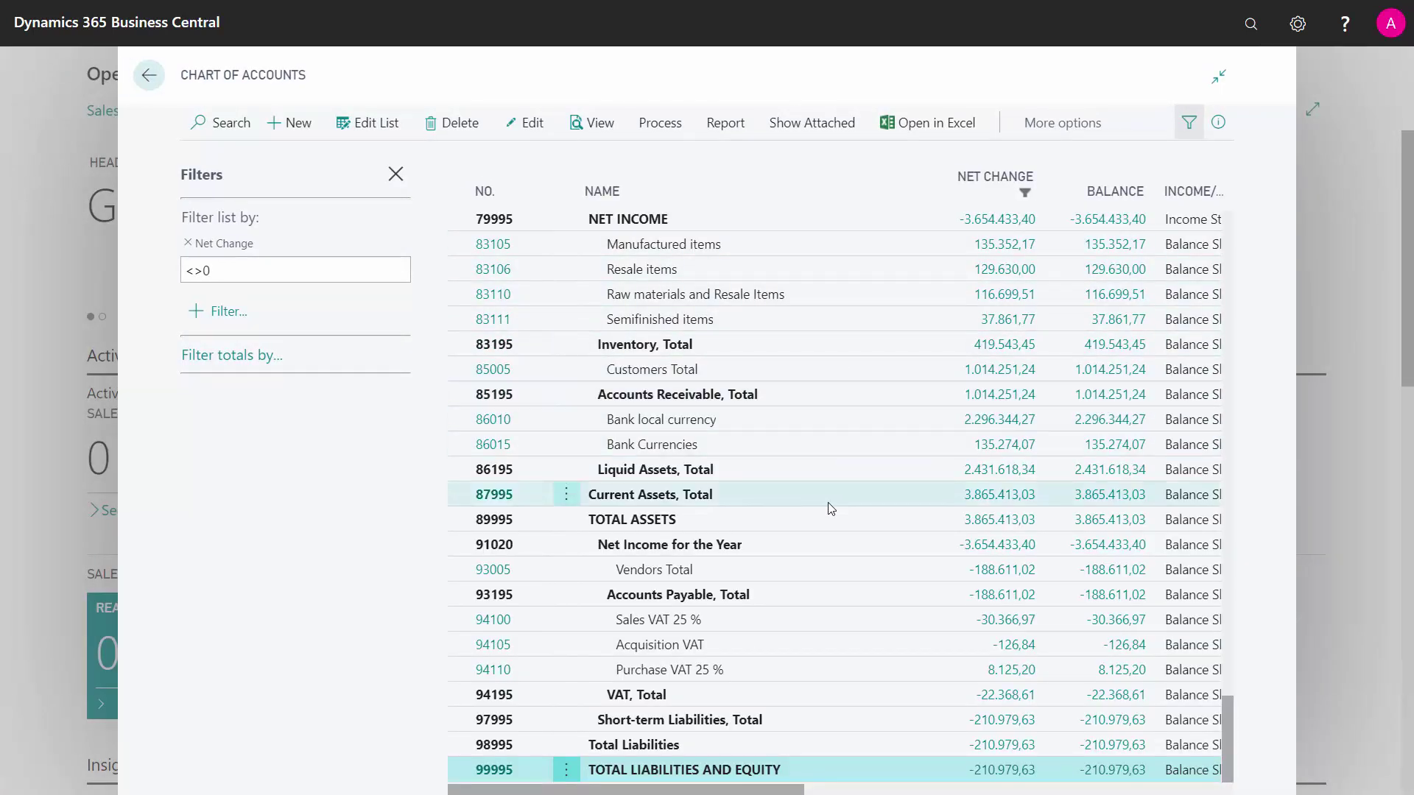
Search Tell Me for the Inventory Valuation report.
left_click(1251, 28)
type("ite")
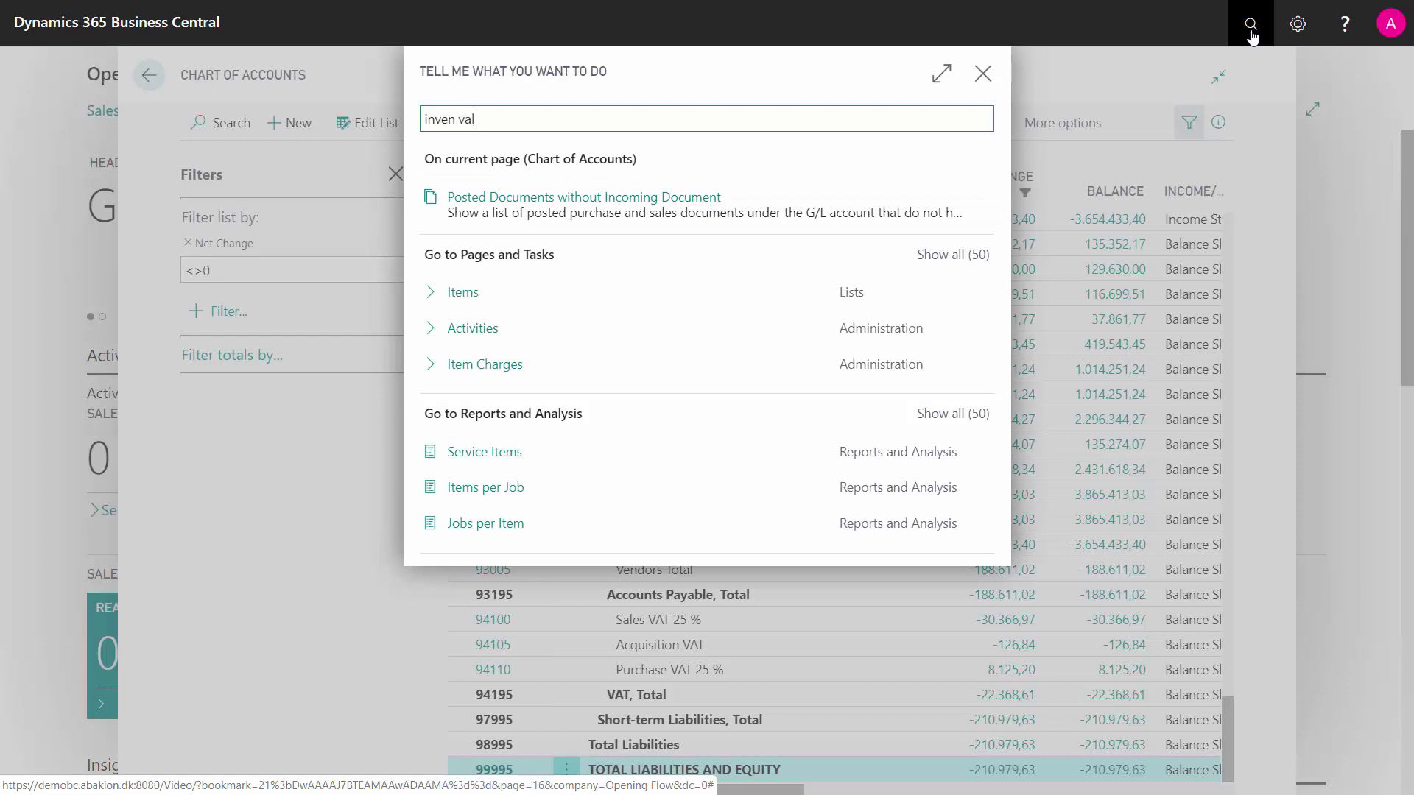
type("en val")
Run the Inventory Valuation report with ending date 31-03-2020 and preview it.
left_click(546, 204)
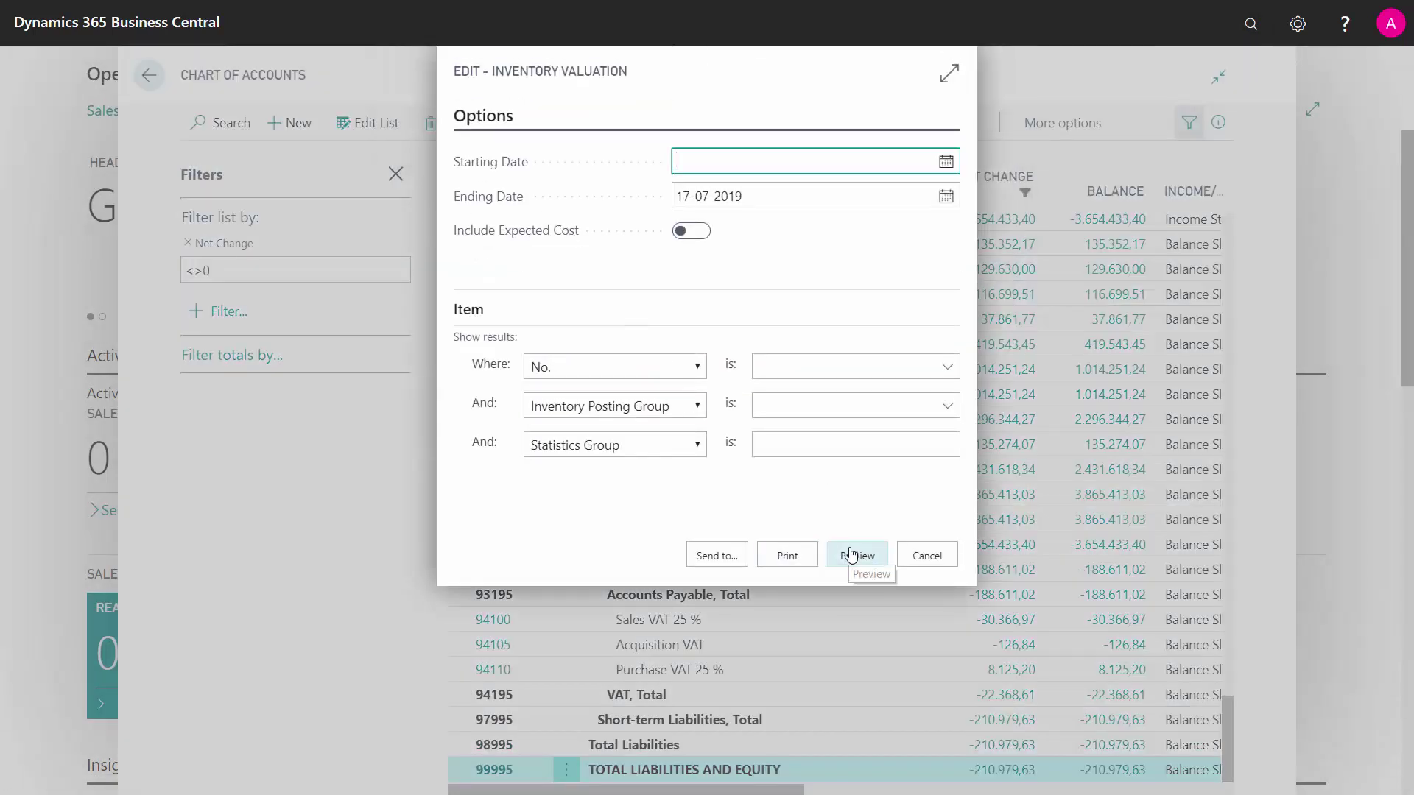
left_click(770, 196)
type("3")
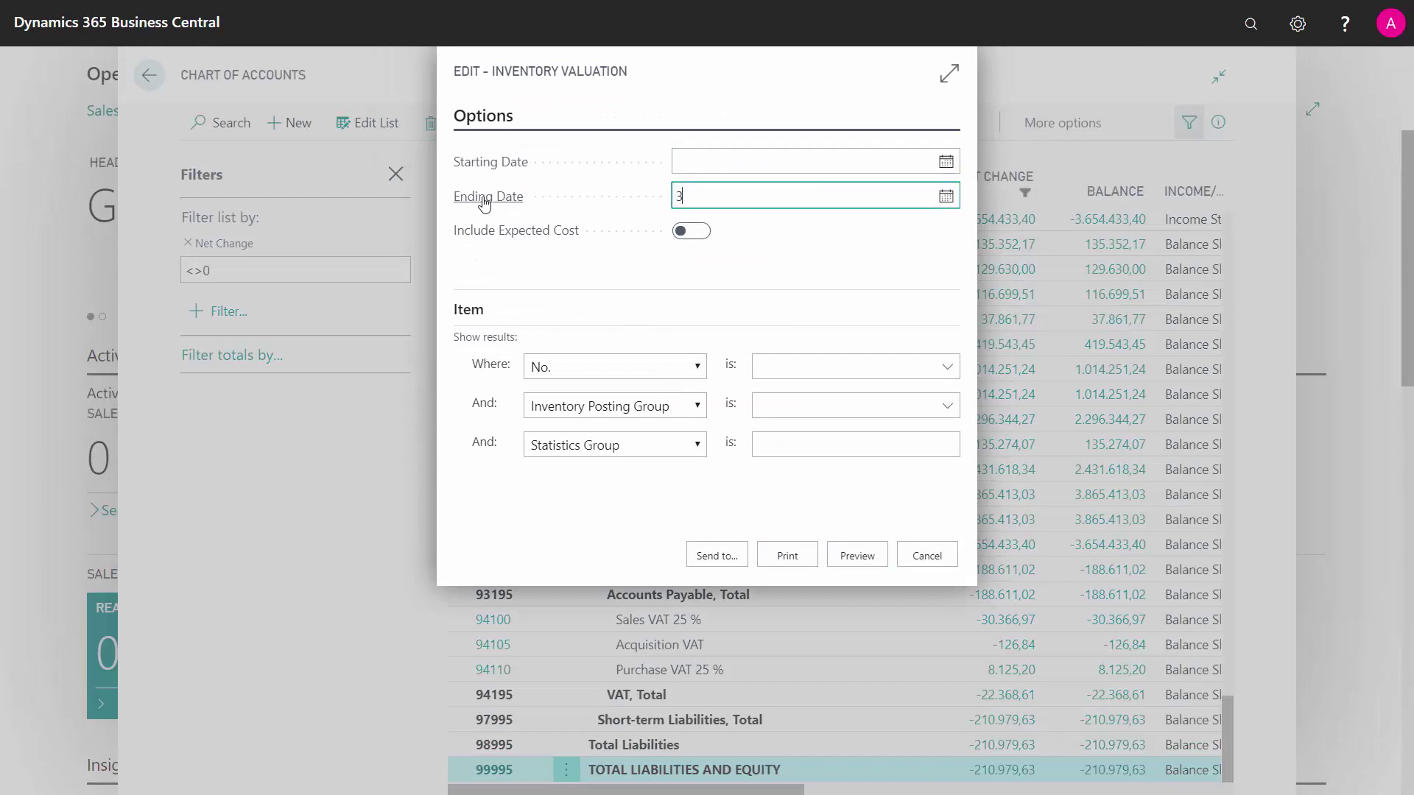
type("20")
key("Tab")
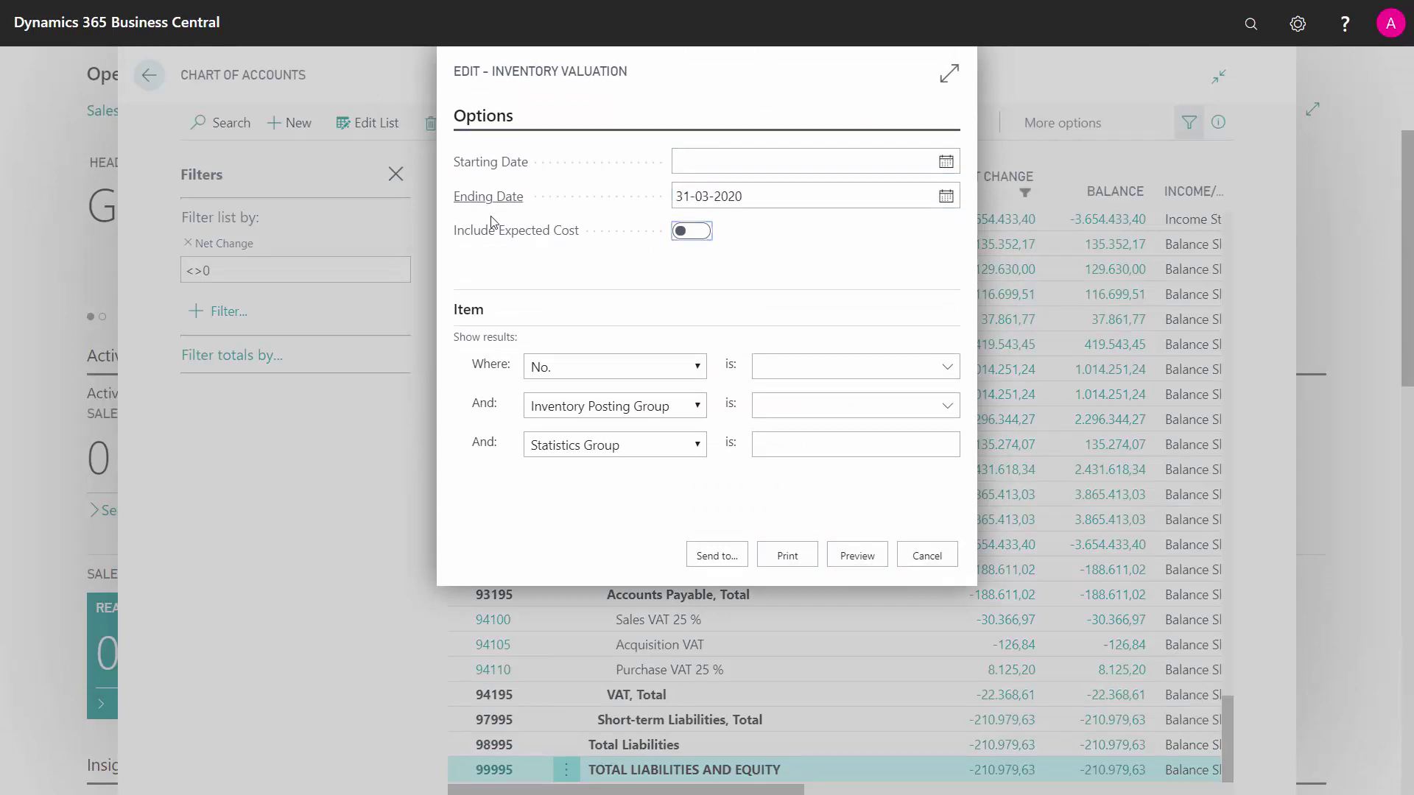
left_click(869, 573)
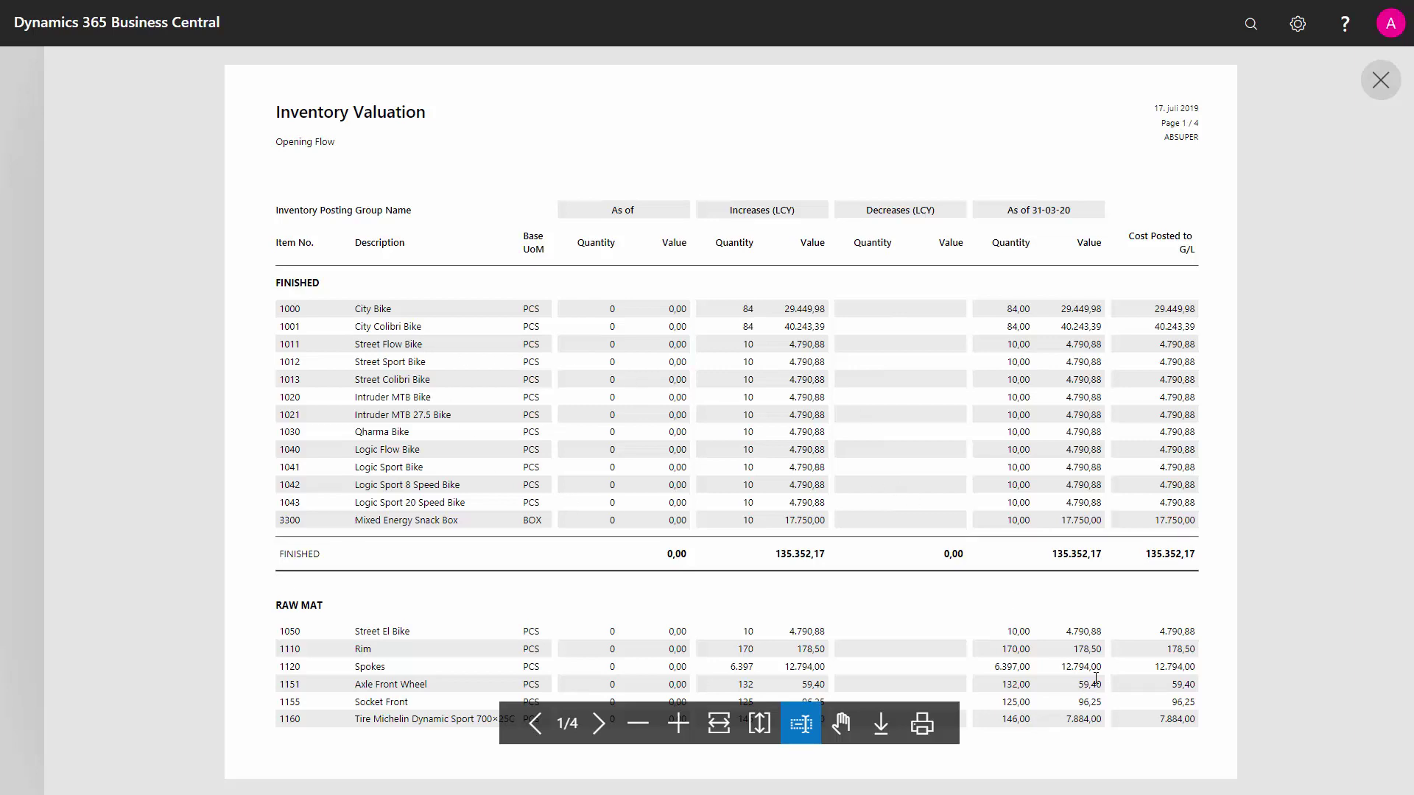
Page to the last report page, check the 419.543,45 grand total, and close the preview.
left_click(598, 723)
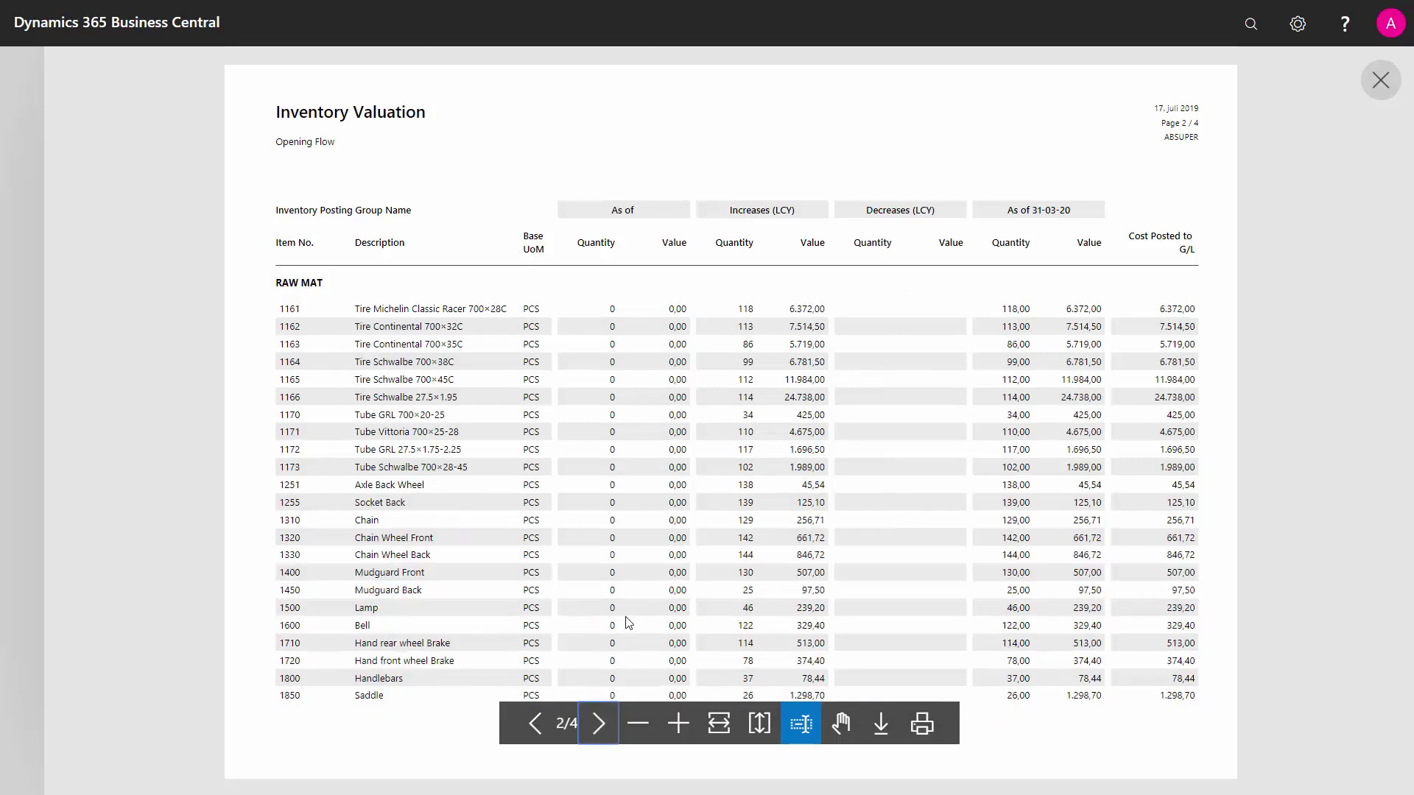
left_click(599, 724)
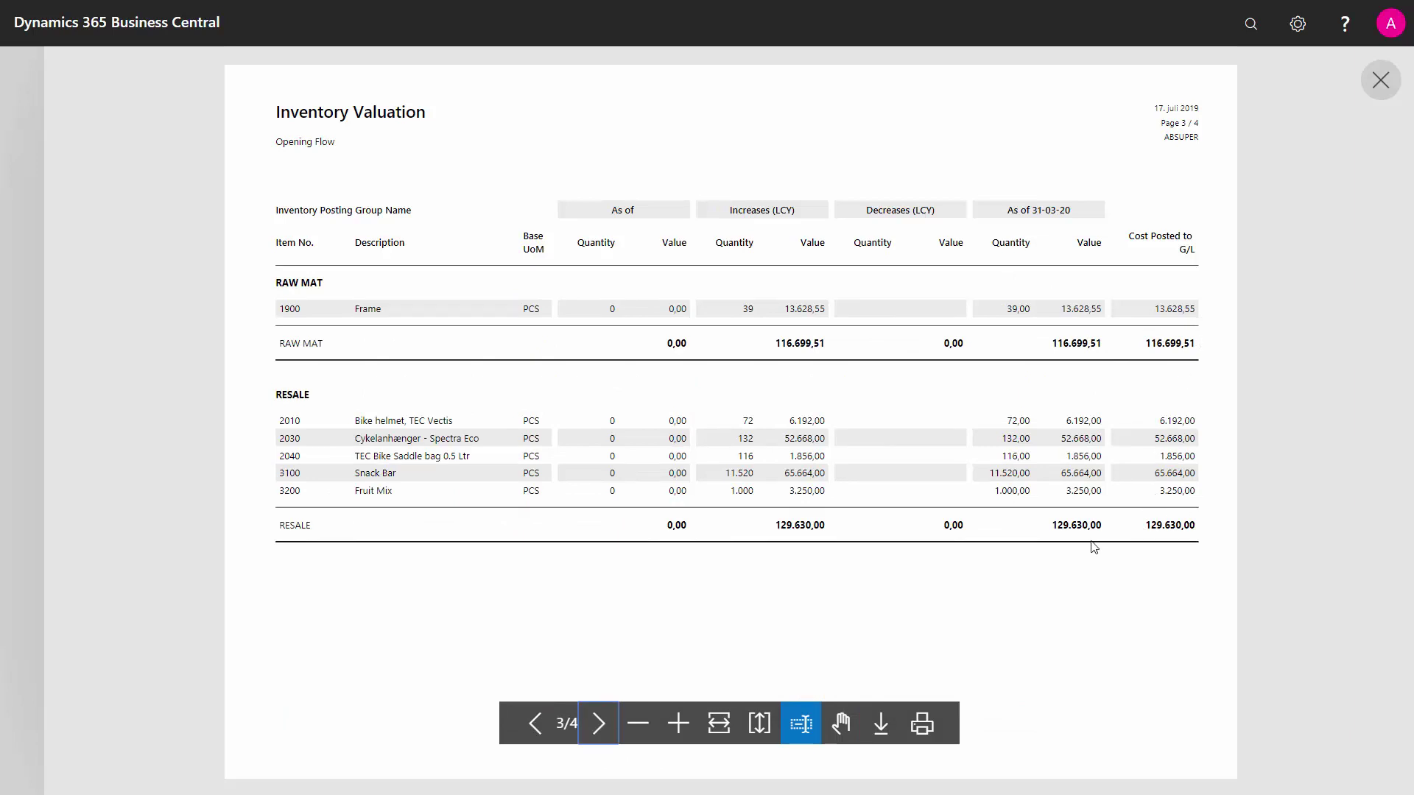
left_click(598, 723)
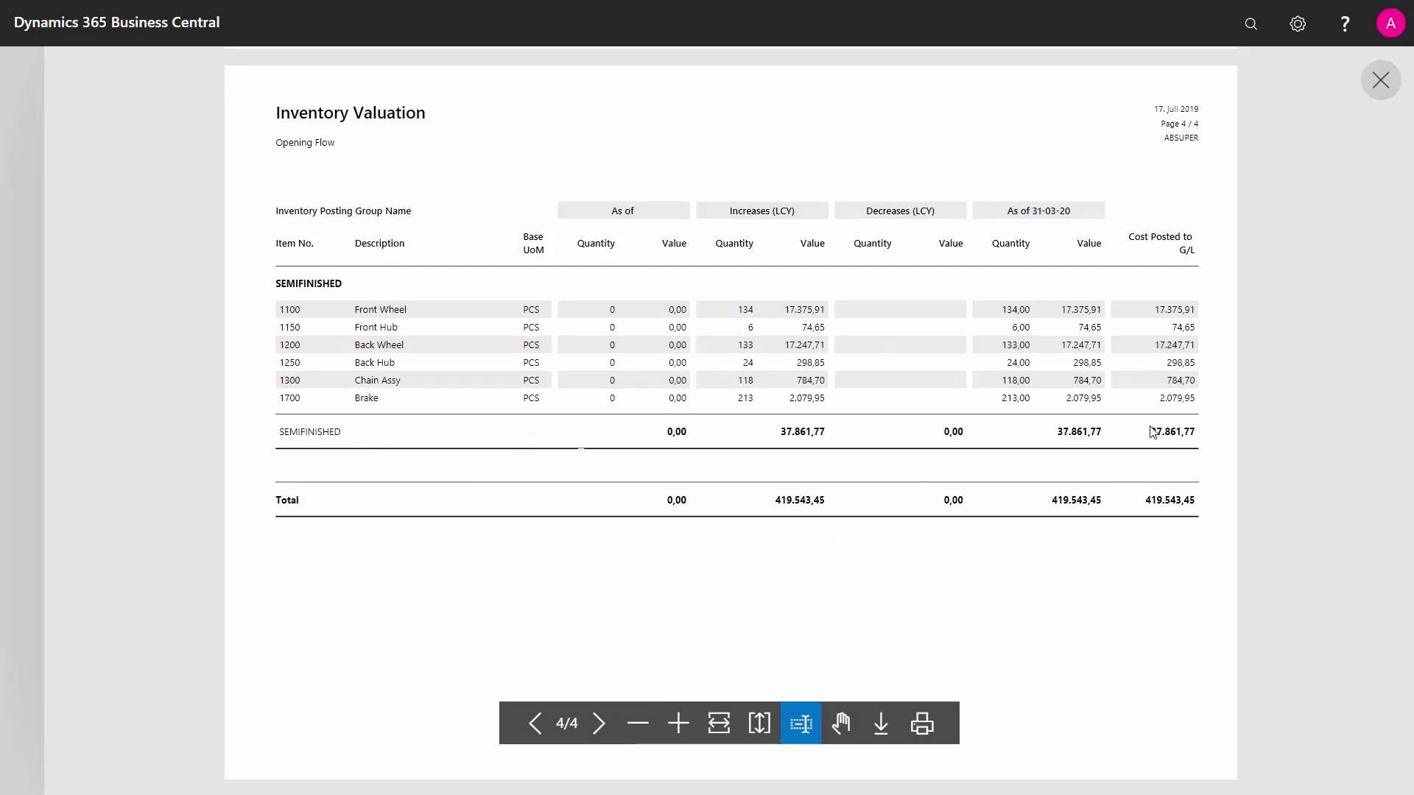
left_click_drag(1154, 432, 1153, 434)
left_click(1153, 497)
left_click(1380, 79)
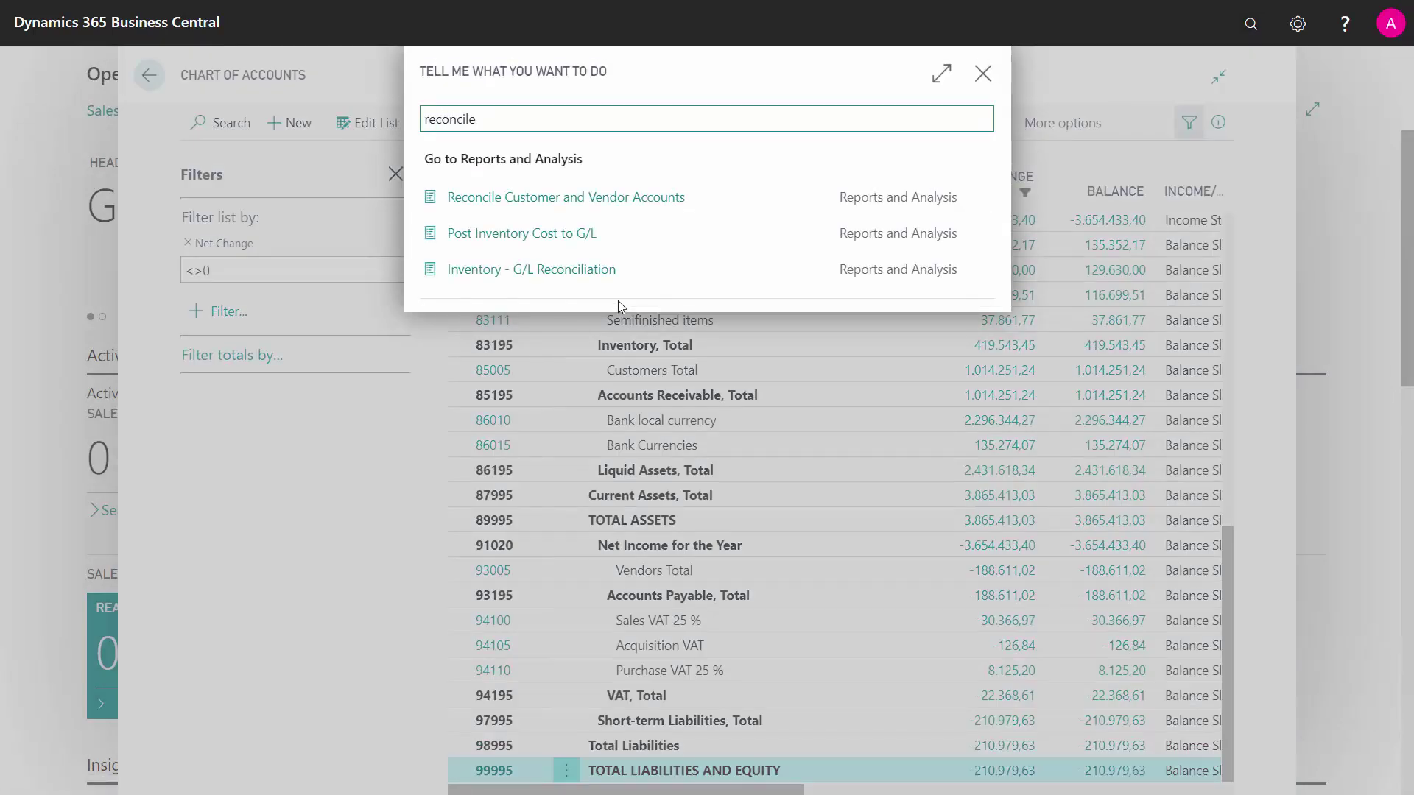
Choose Reconcile Customer and Vendor Accounts from the 'reconcile' search results.
left_click(578, 202)
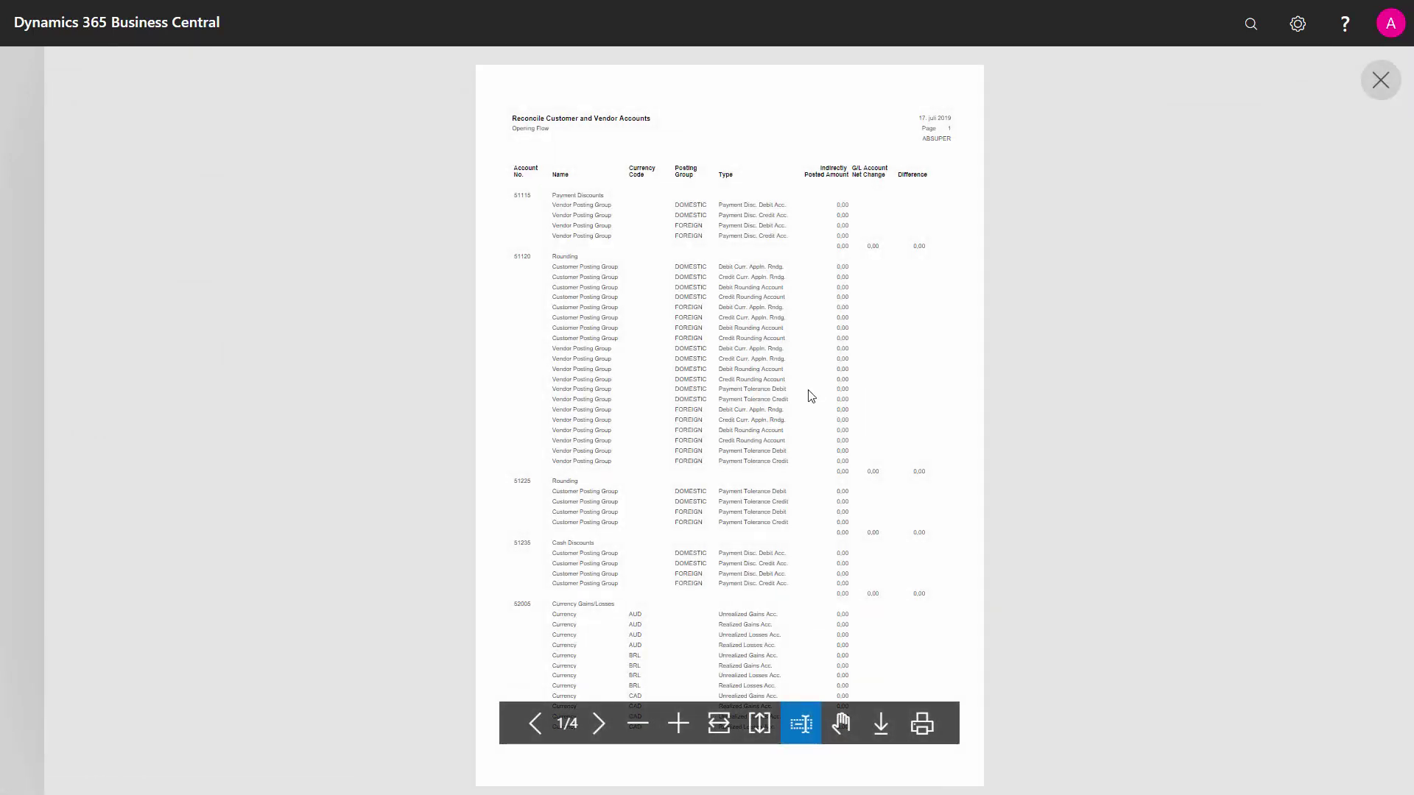
Check page 4 at full width: 1.014.251,24 customers total, 0,00 difference; then close the preview.
left_click(598, 724)
left_click(598, 723)
left_click(598, 724)
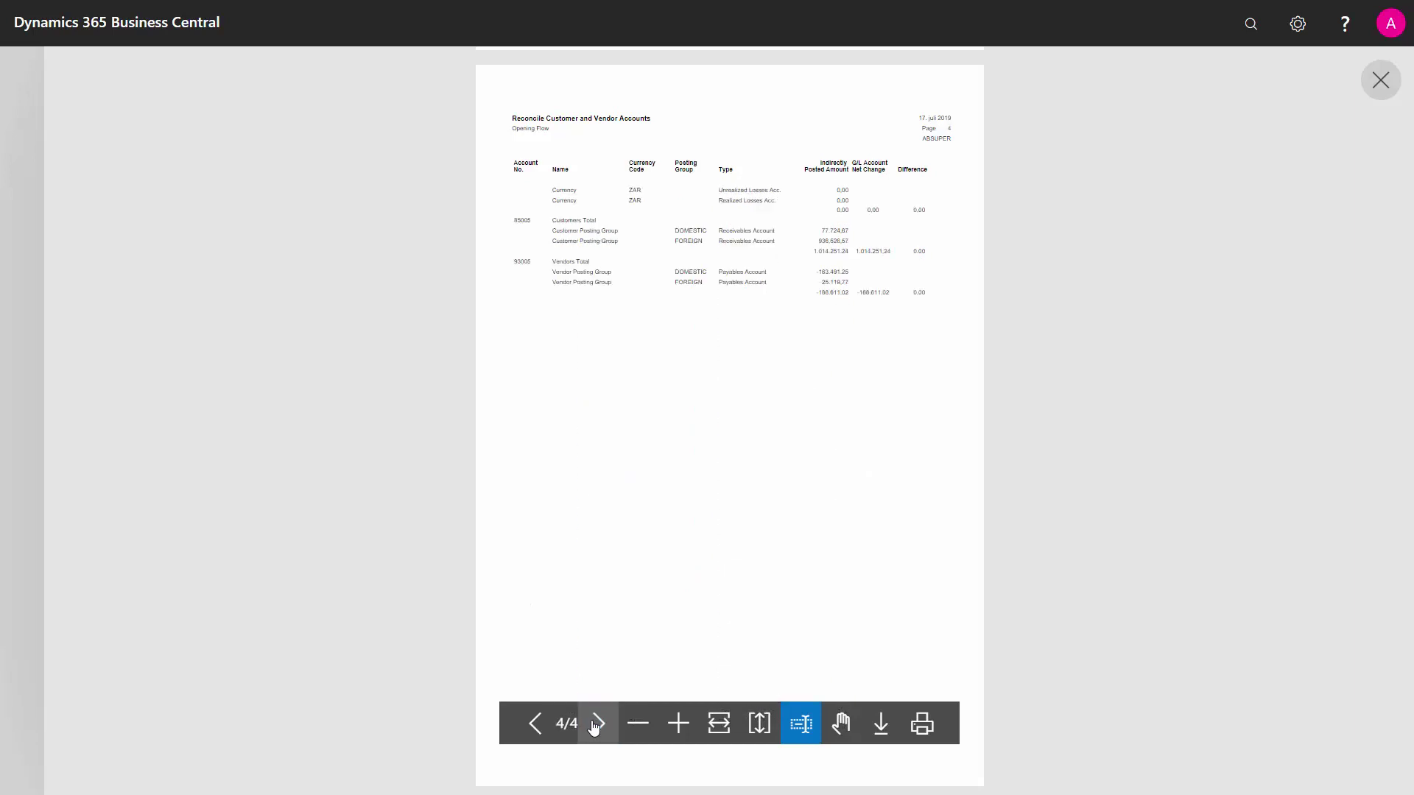
left_click(719, 724)
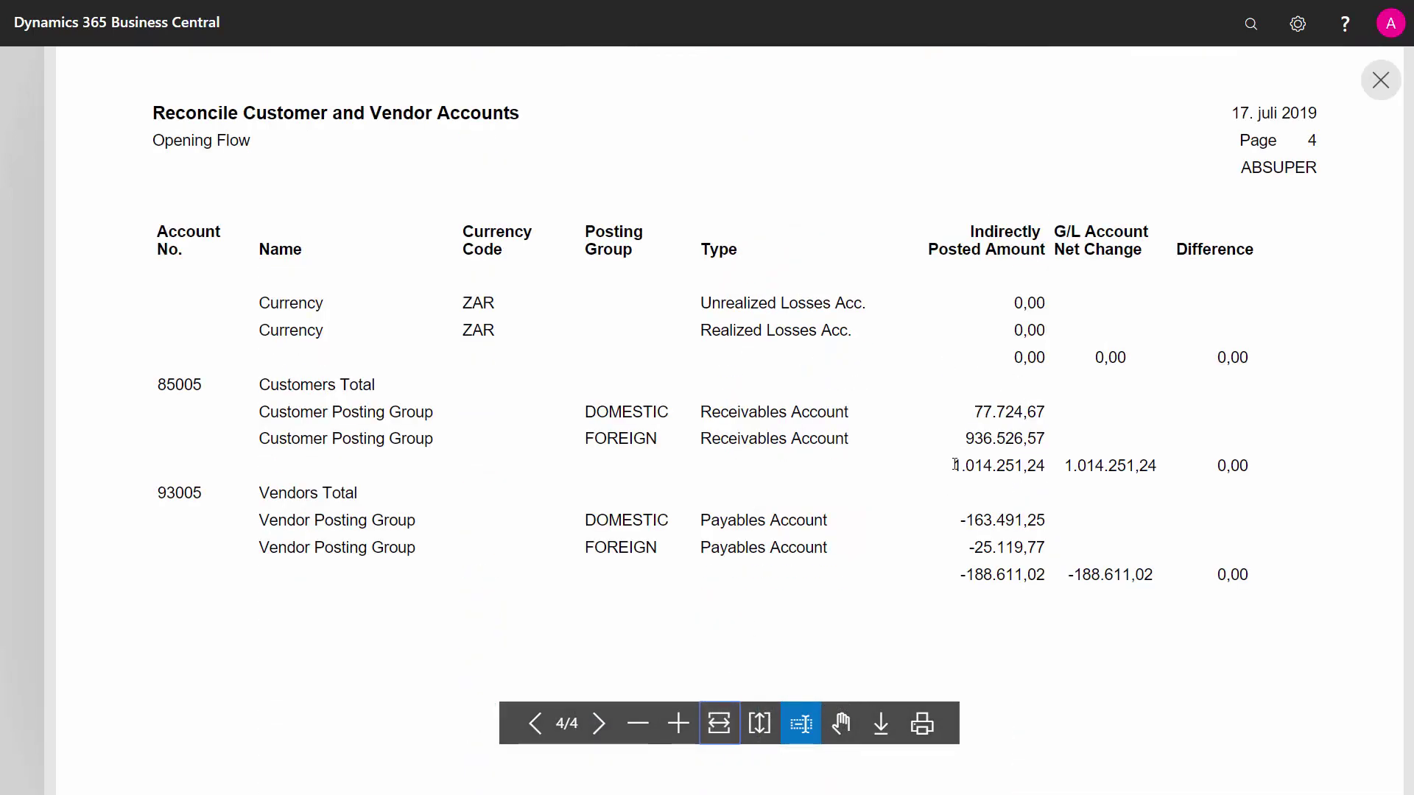
left_click_drag(955, 465, 1171, 467)
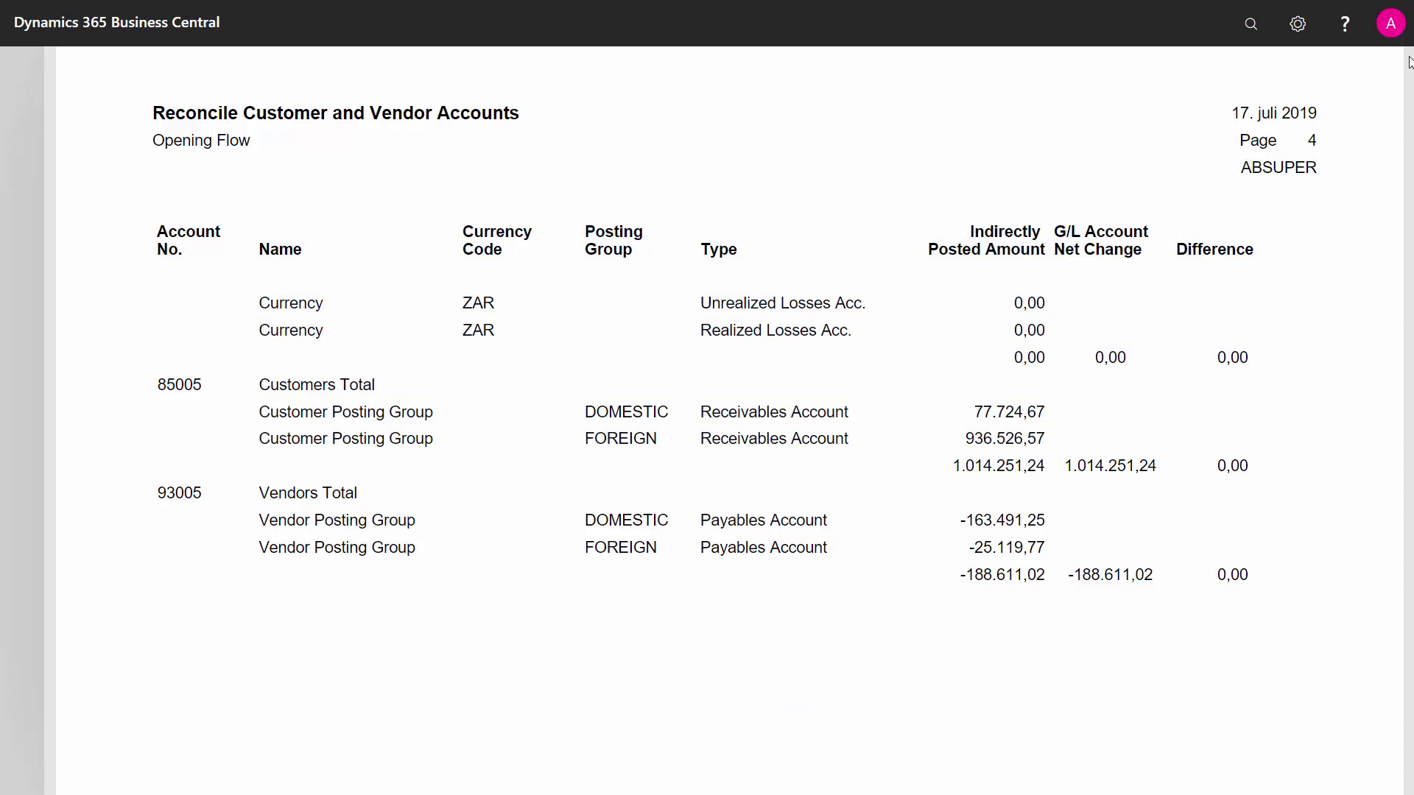
mouse_move(1369, 90)
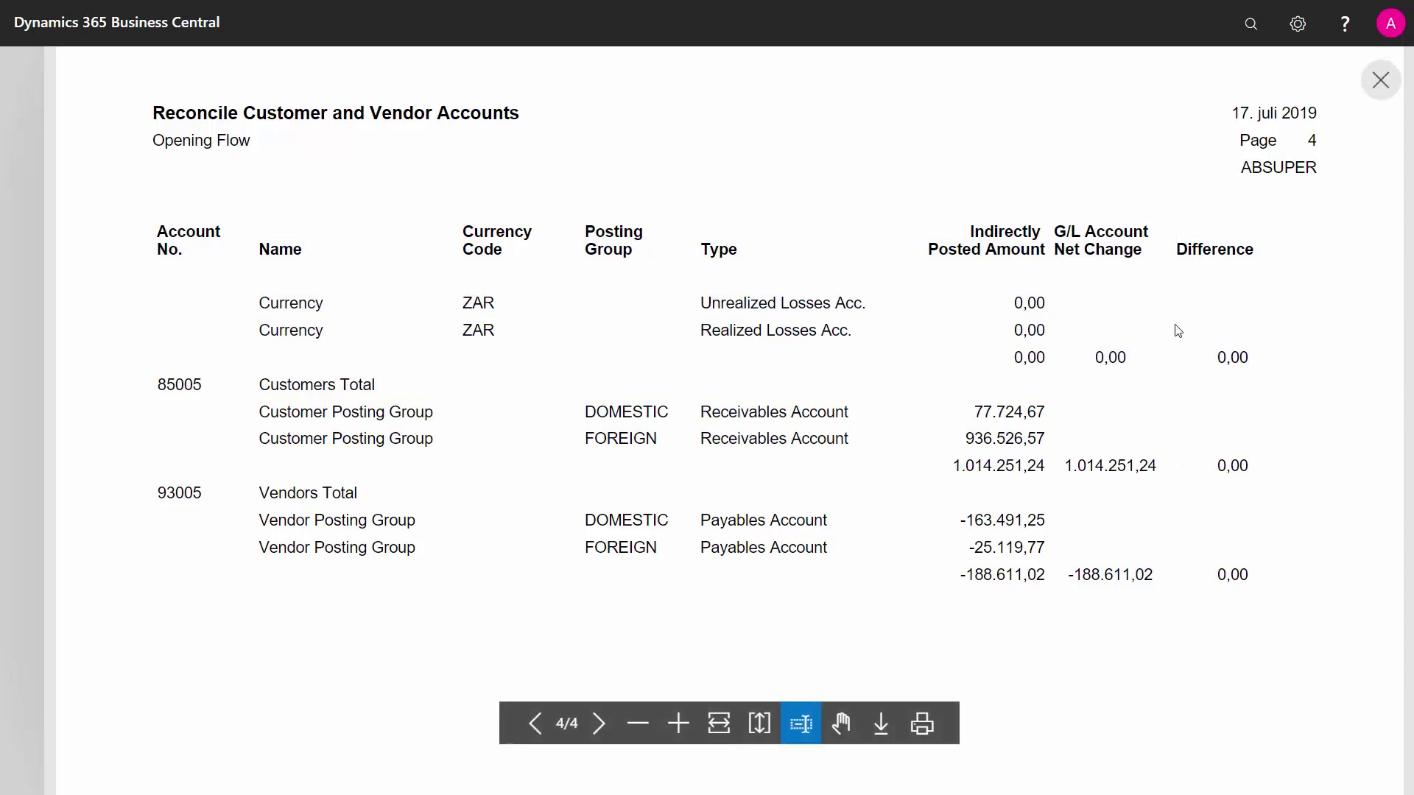
left_click(1379, 82)
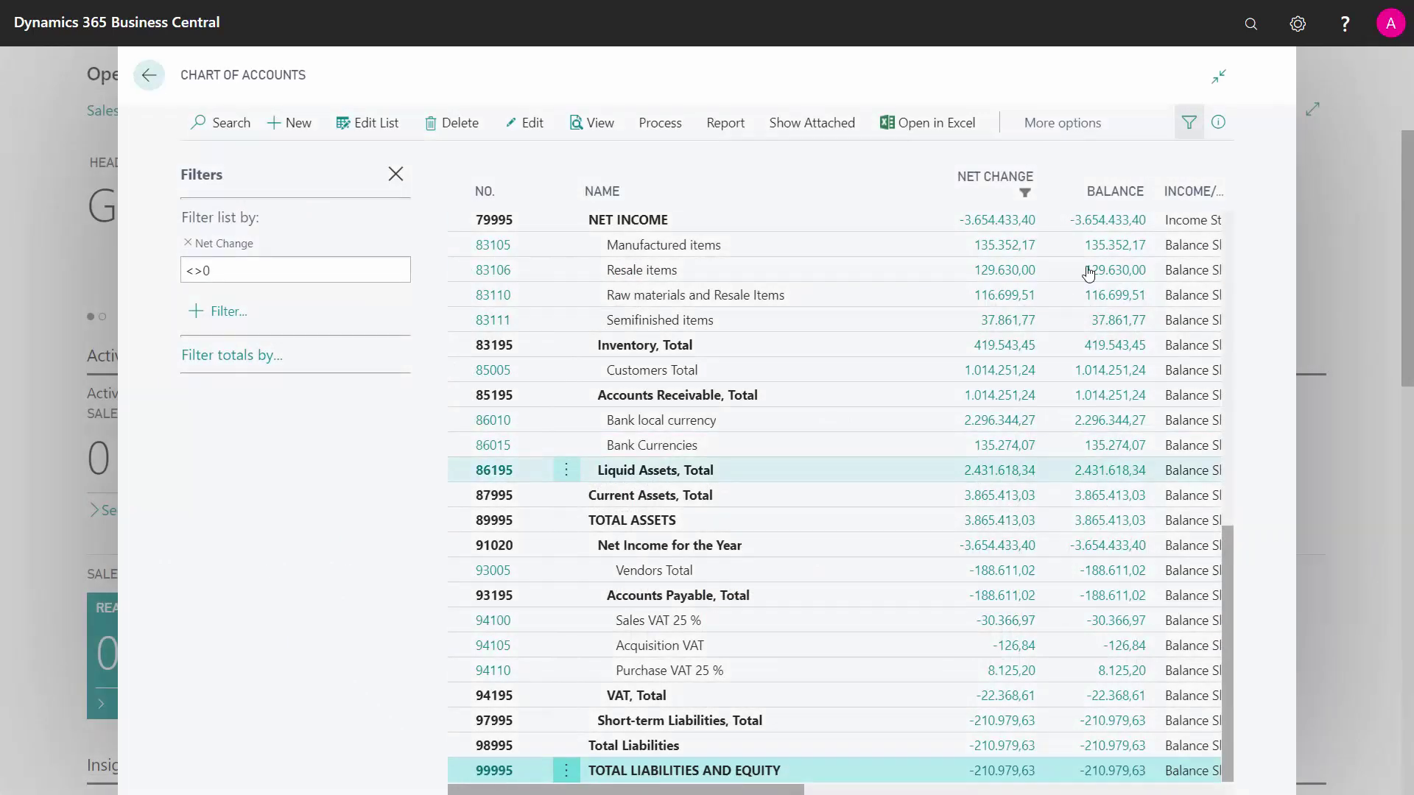
left_click(1251, 24)
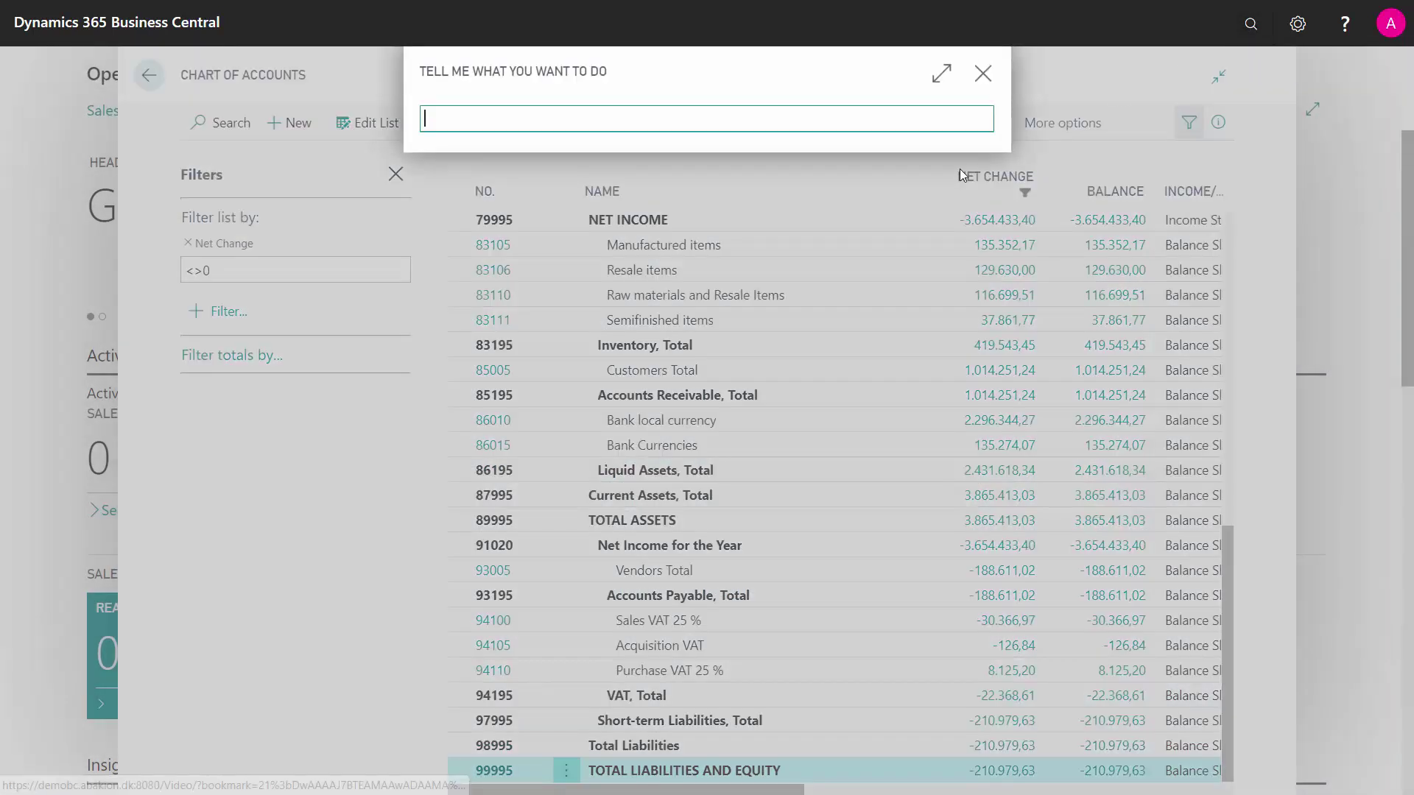
type("bank acc")
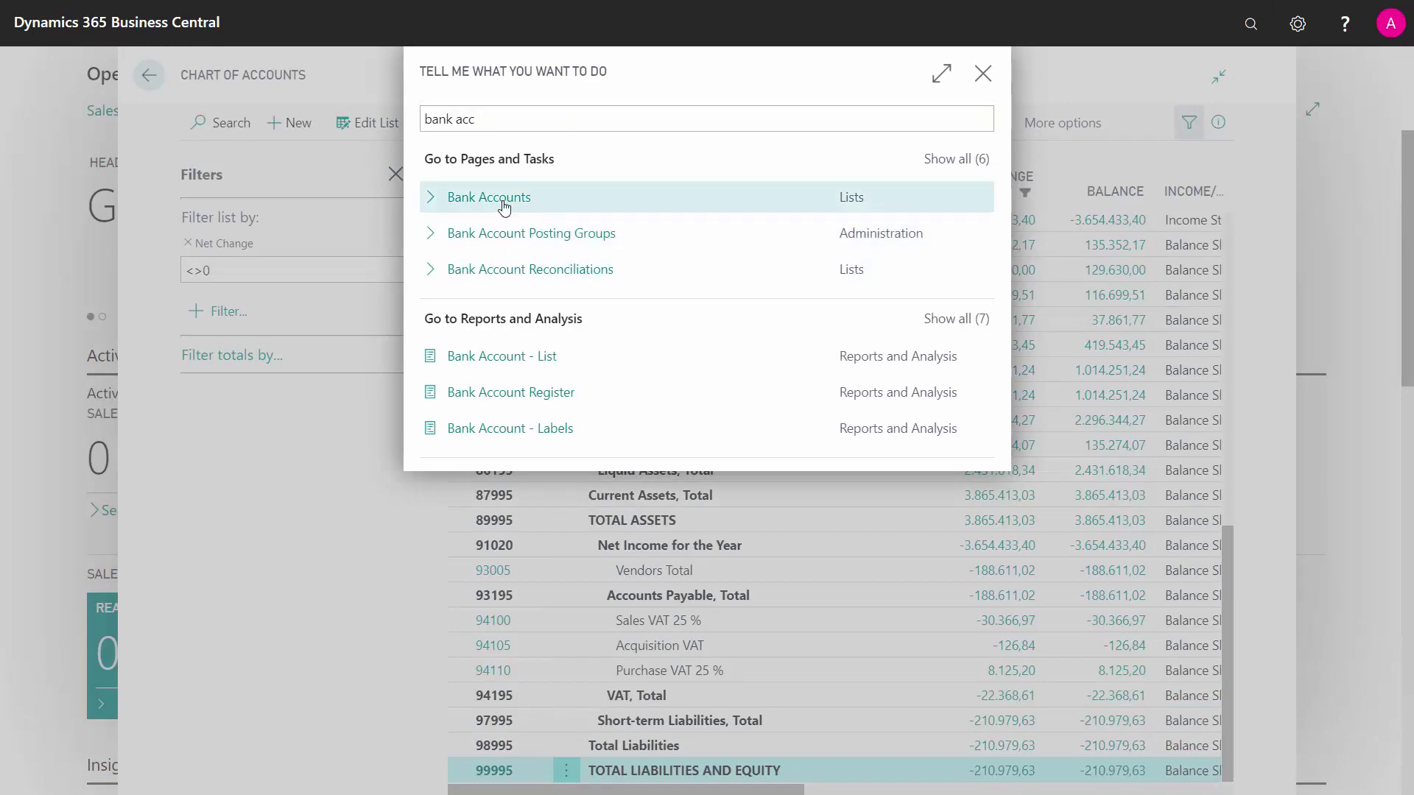
left_click(505, 208)
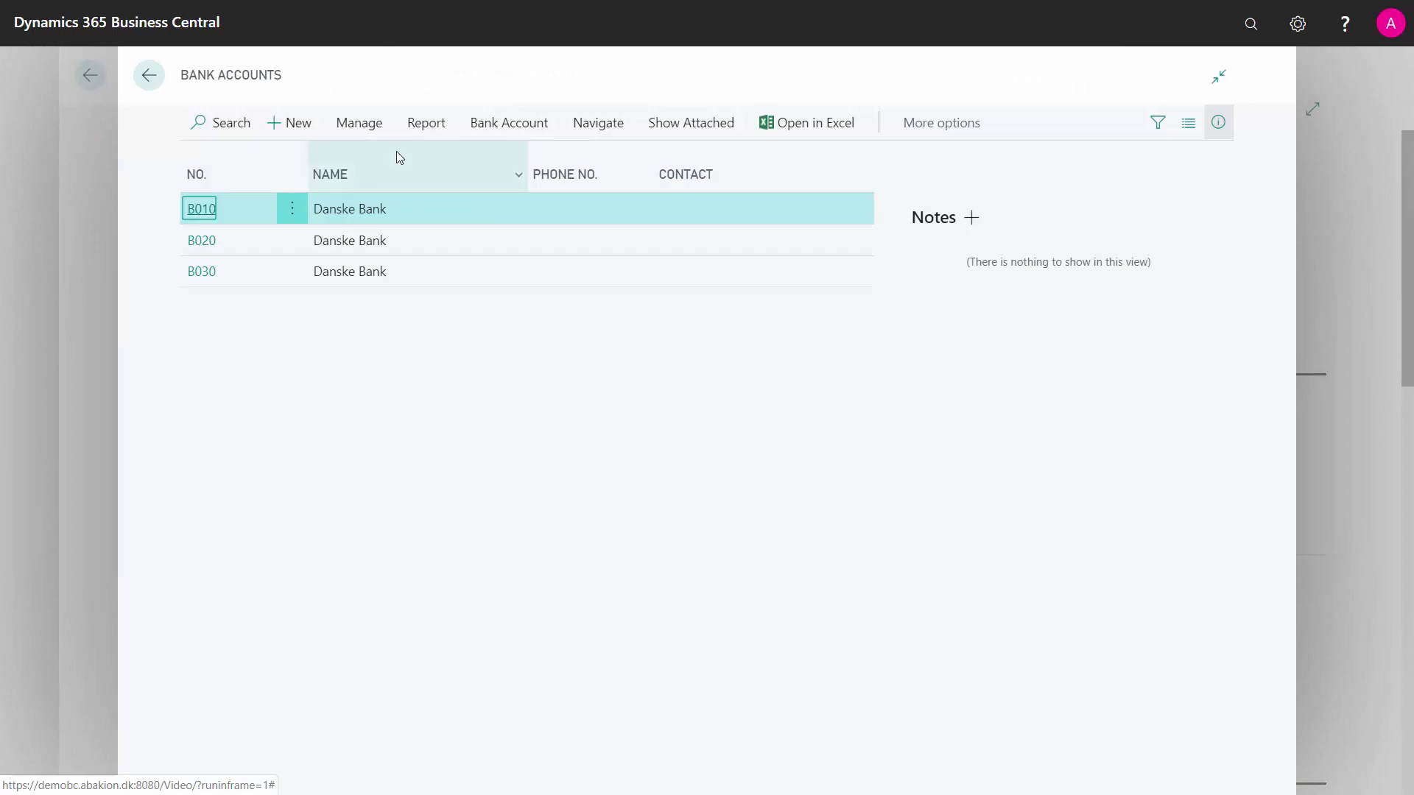
left_click(580, 126)
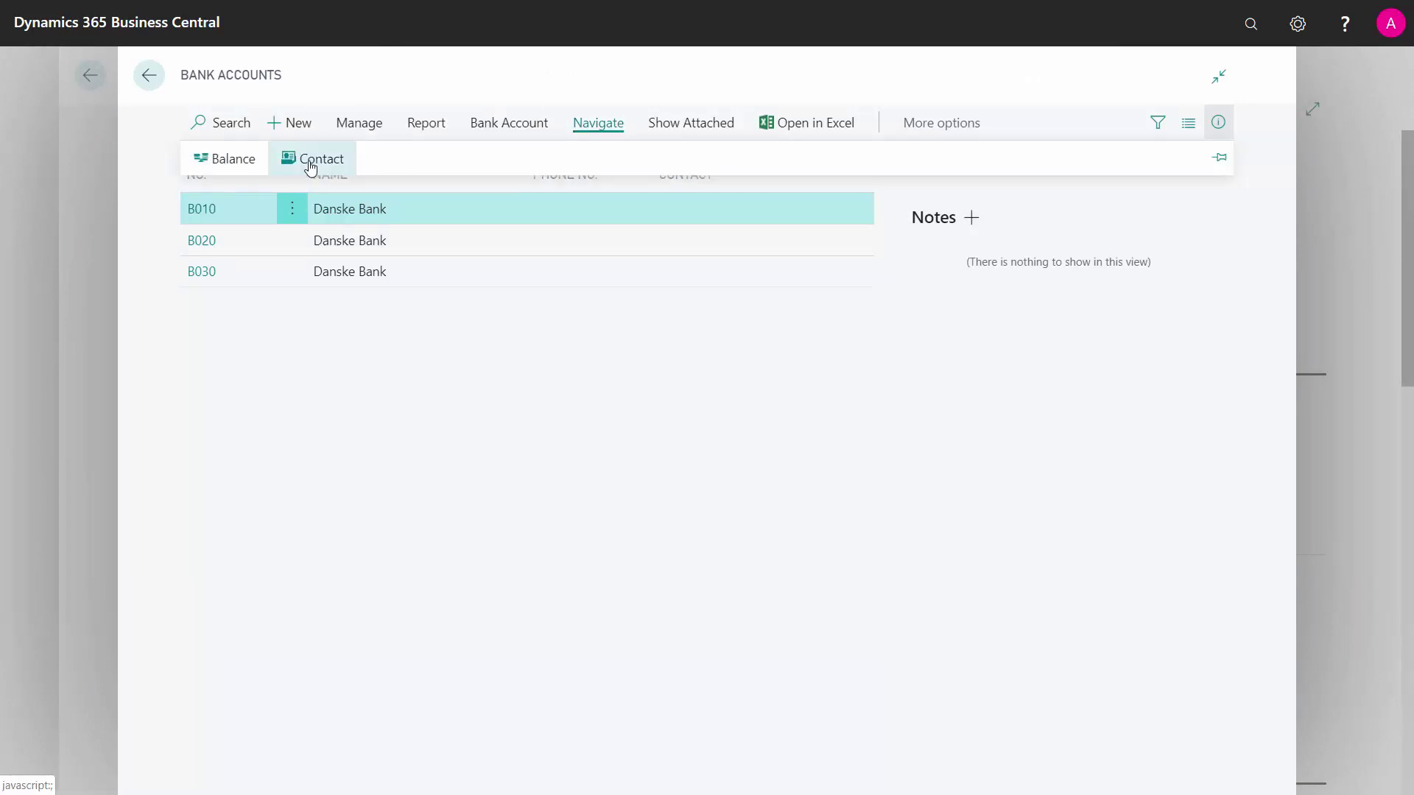
left_click(233, 159)
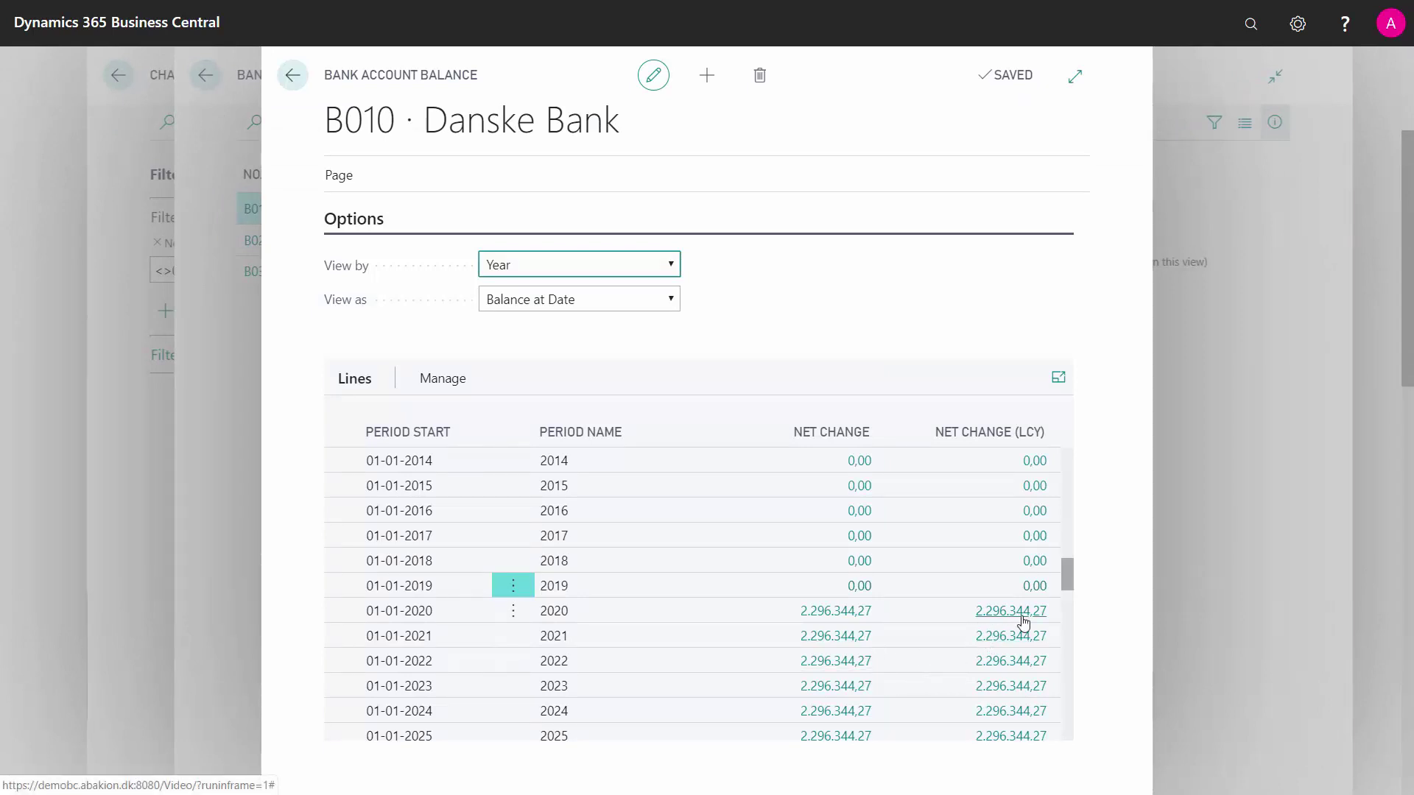
left_click(303, 75)
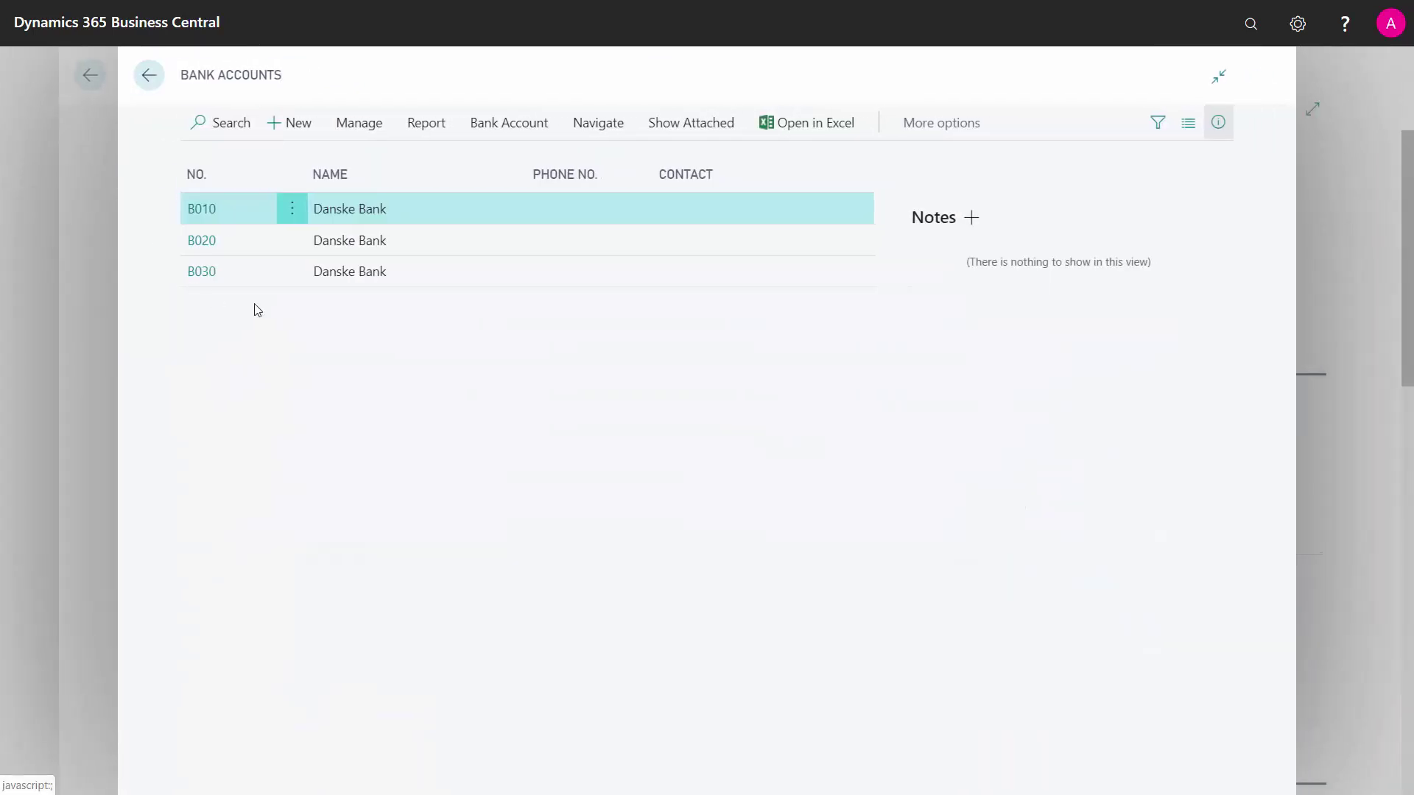
left_click(441, 246)
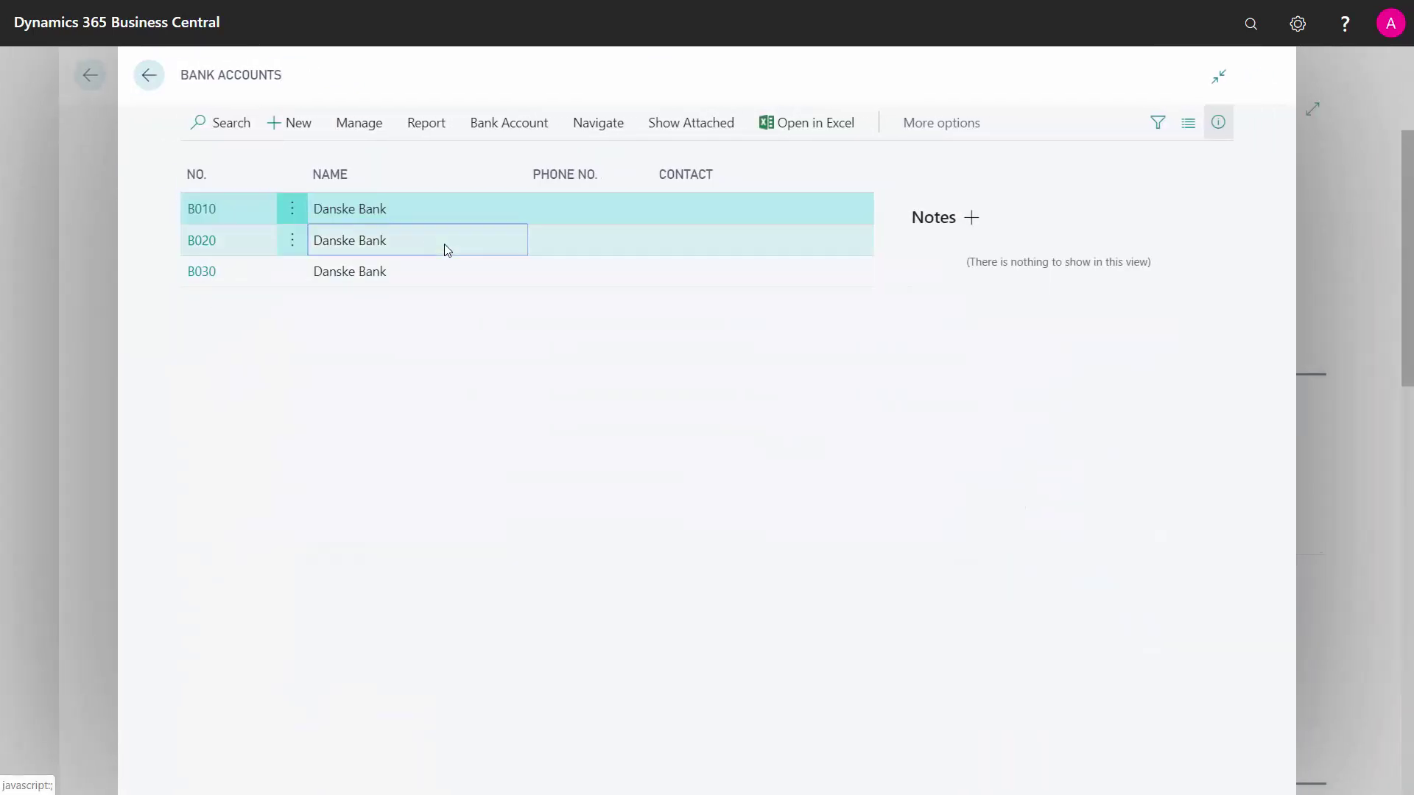
left_click(608, 125)
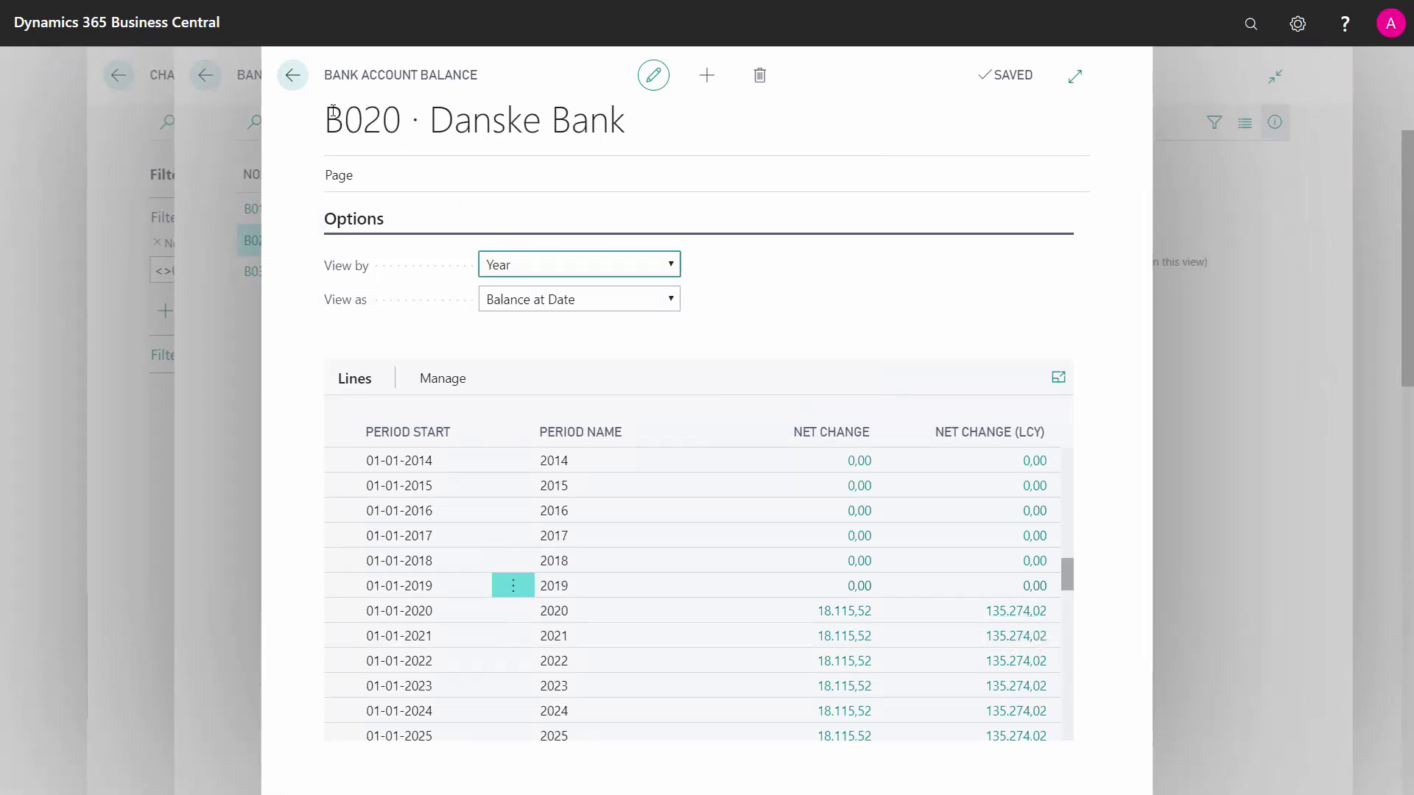
left_click(293, 75)
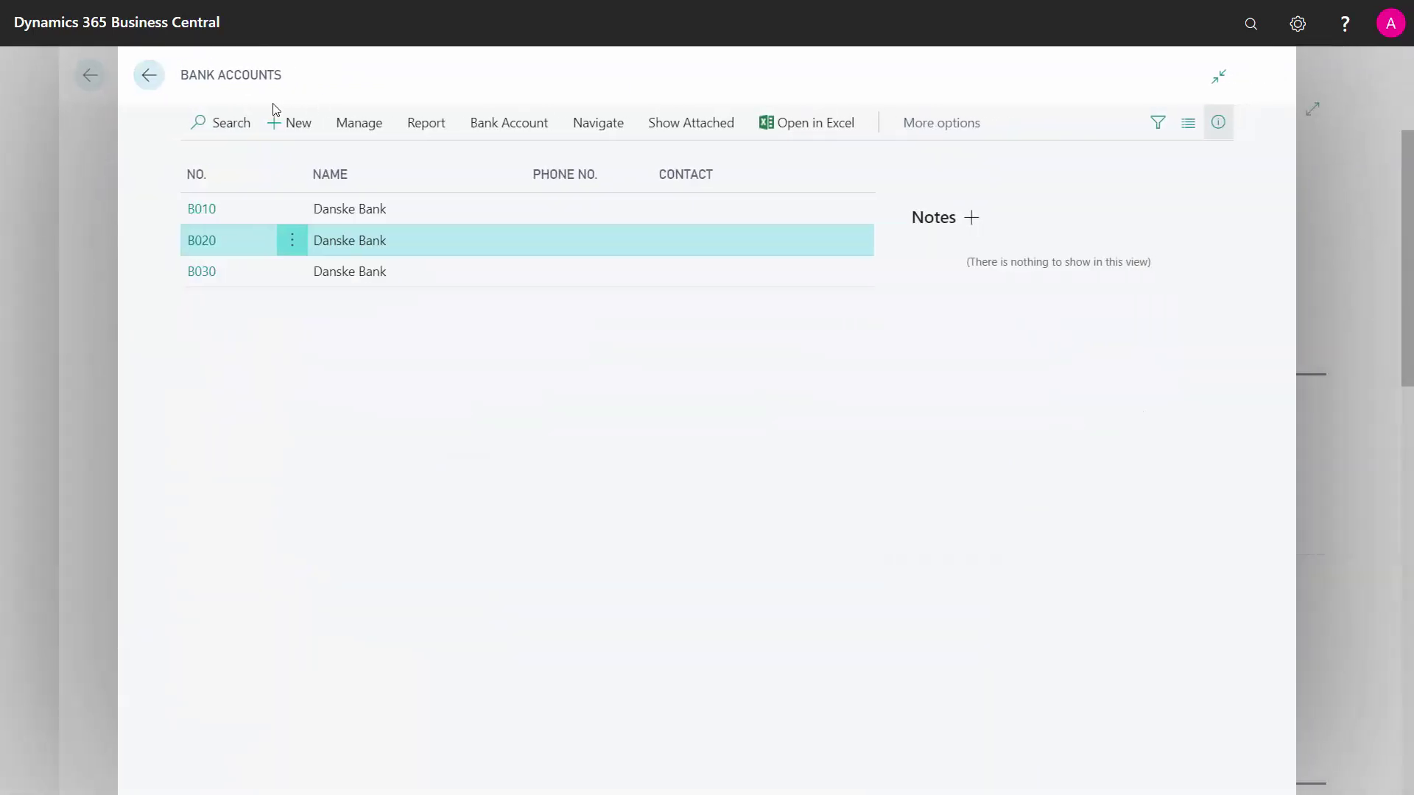
left_click(149, 74)
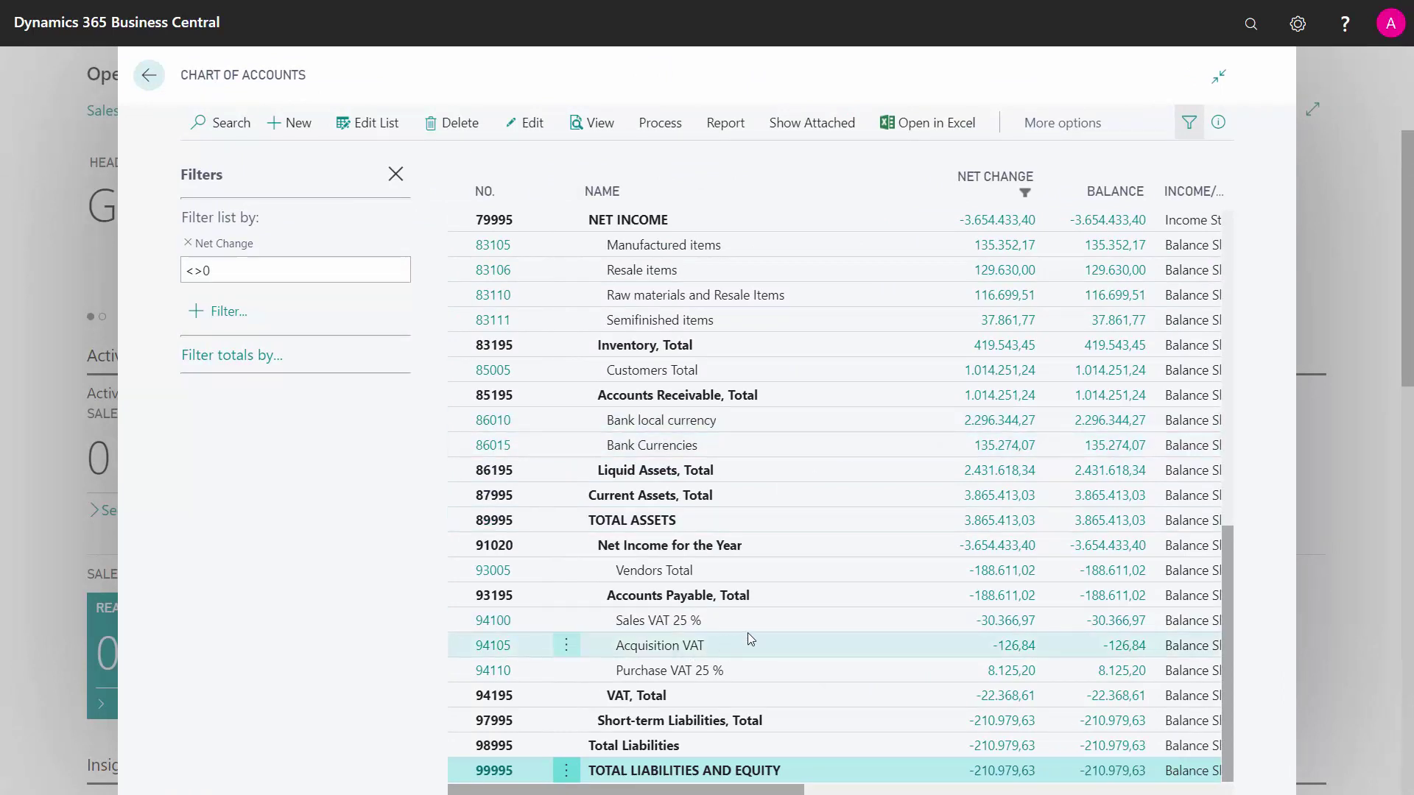
Find VAT Statements through search and preview the STANDARD statement amounts.
left_click(1251, 24)
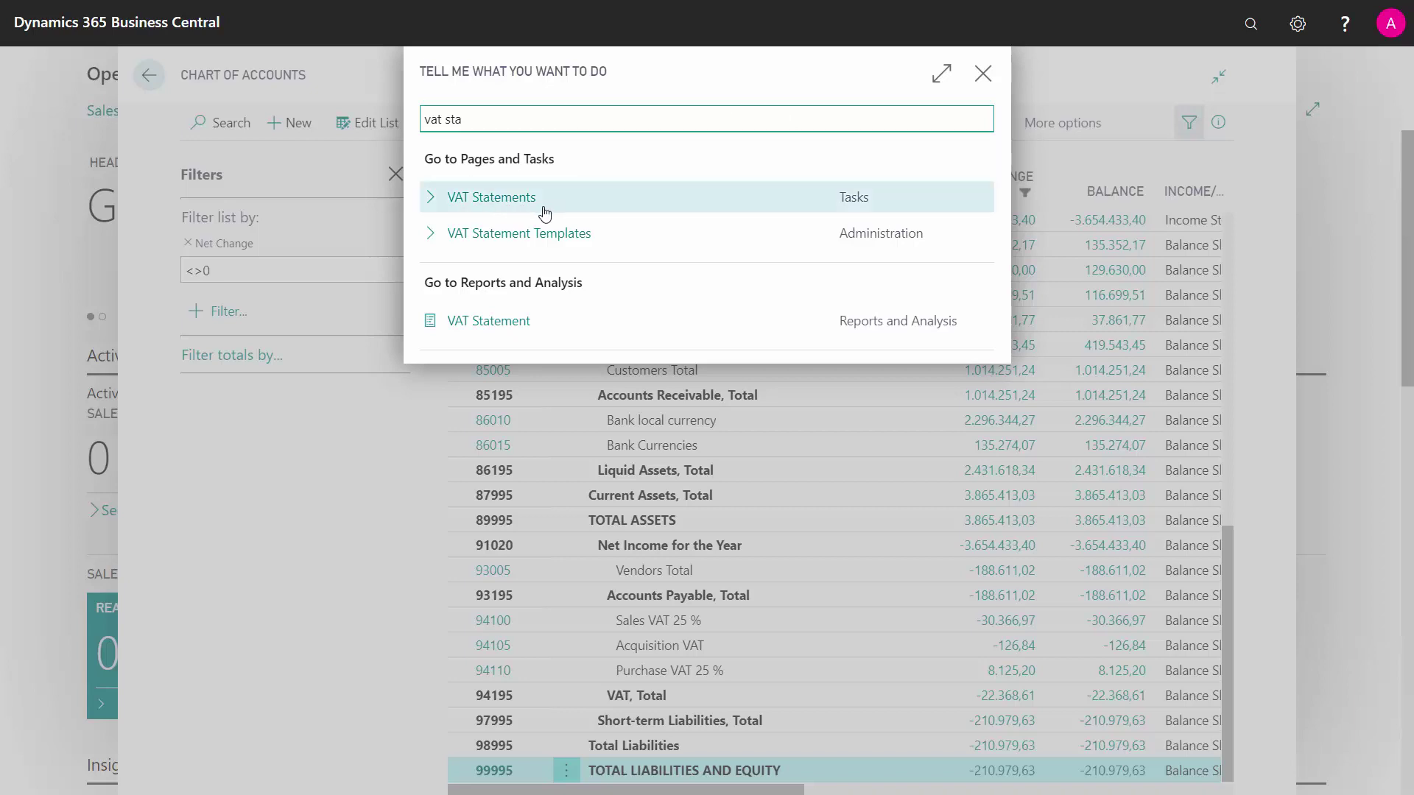
left_click(533, 210)
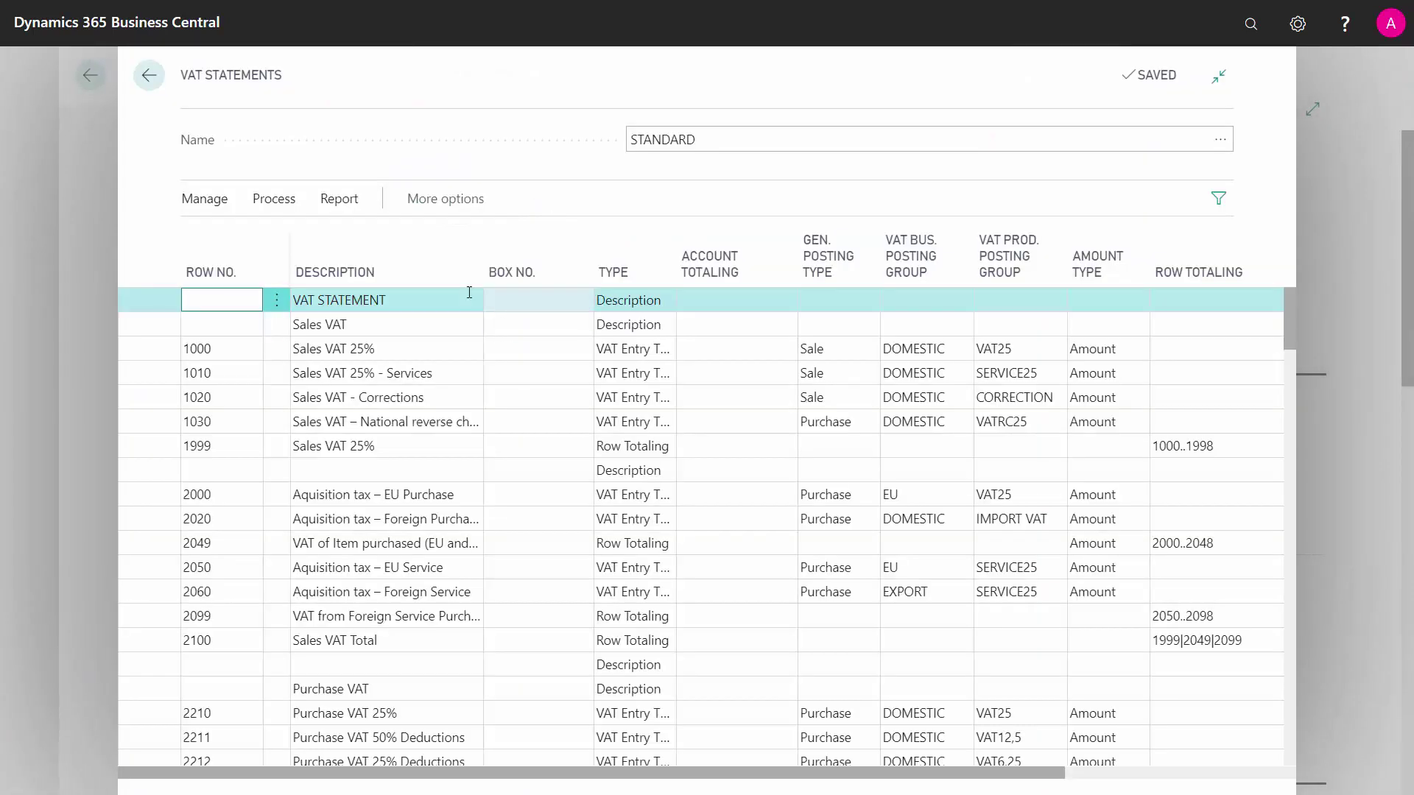
left_click(273, 205)
left_click(523, 234)
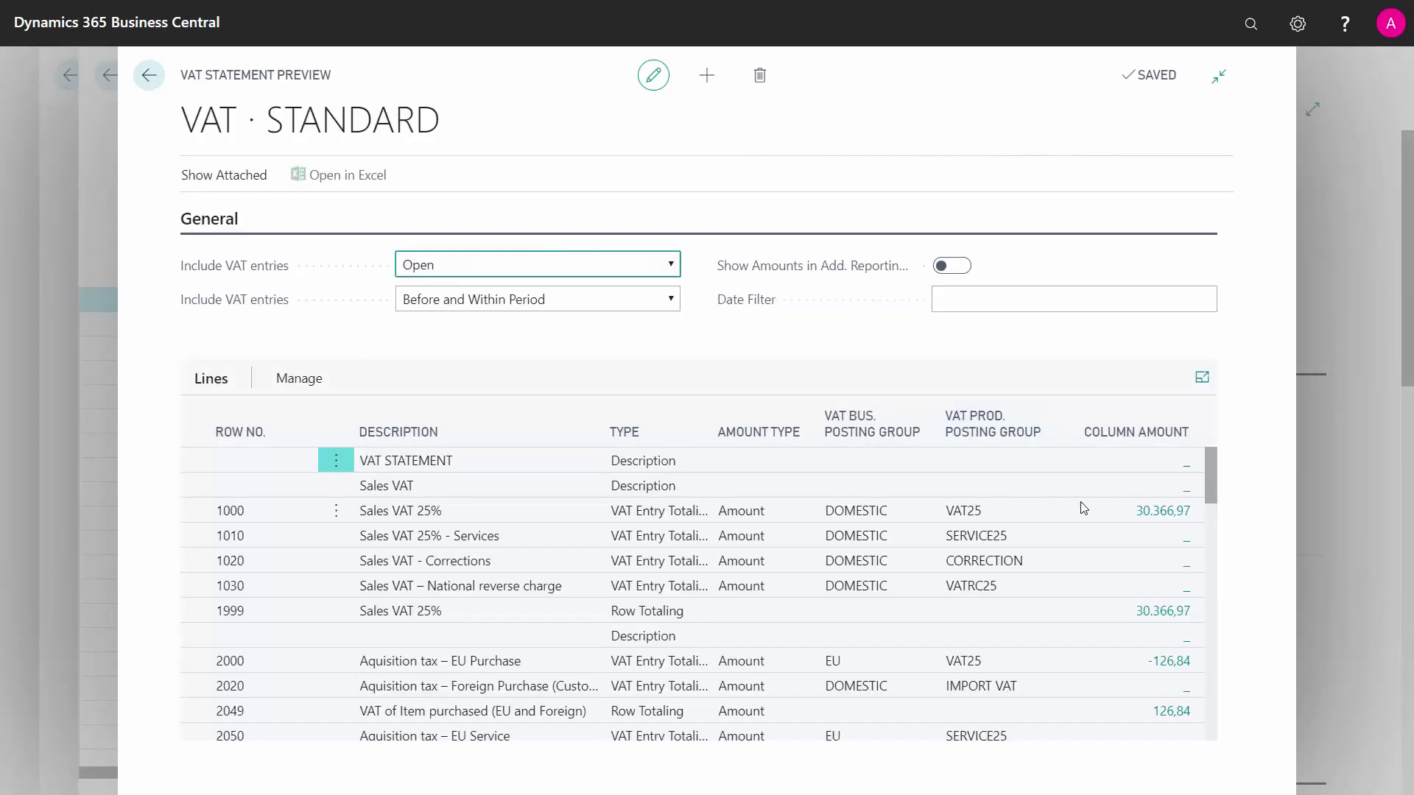
Scroll the STANDARD VAT statement preview lines to check the 22.368,61 total, then close it.
left_click(744, 514)
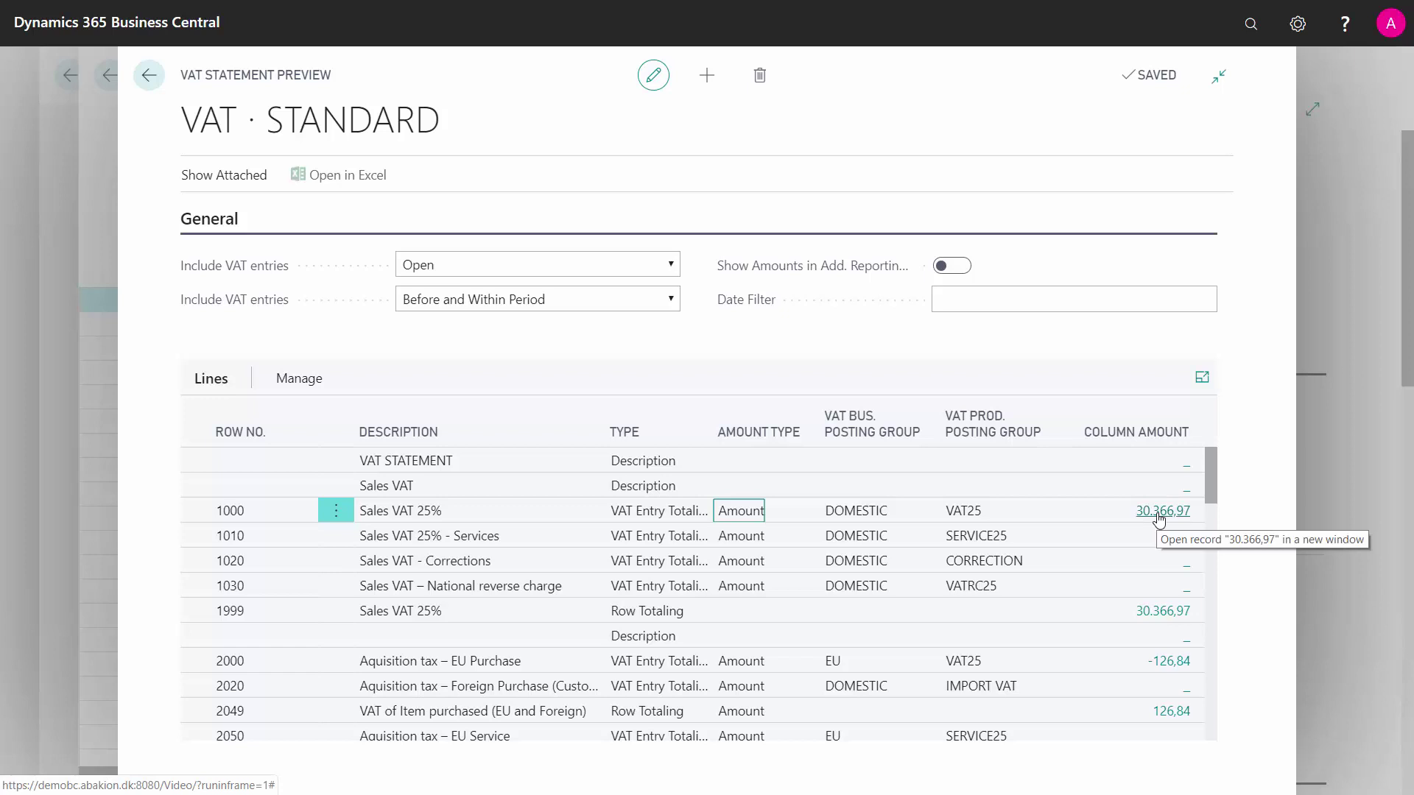
left_click_drag(1209, 491, 1214, 507)
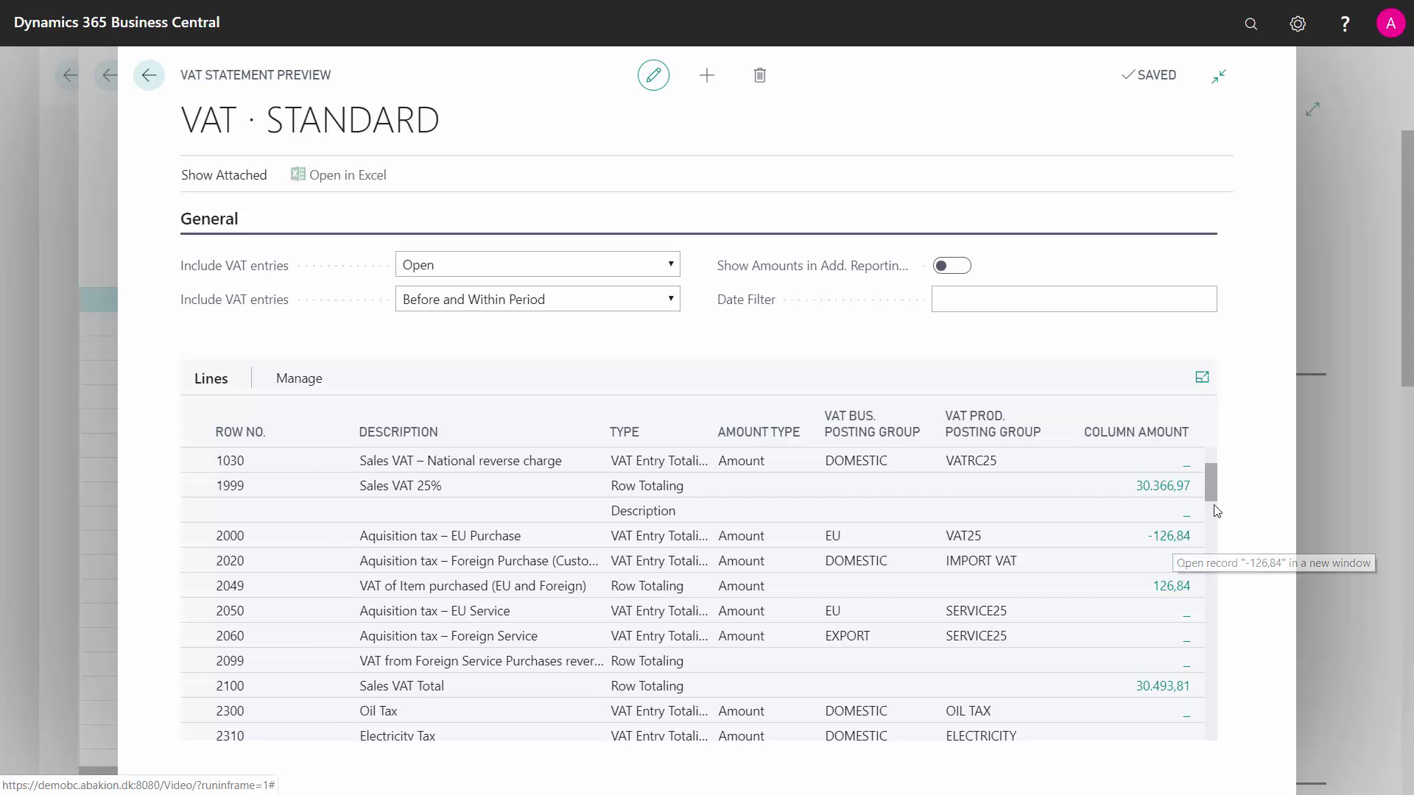
left_click_drag(1208, 490, 1205, 554)
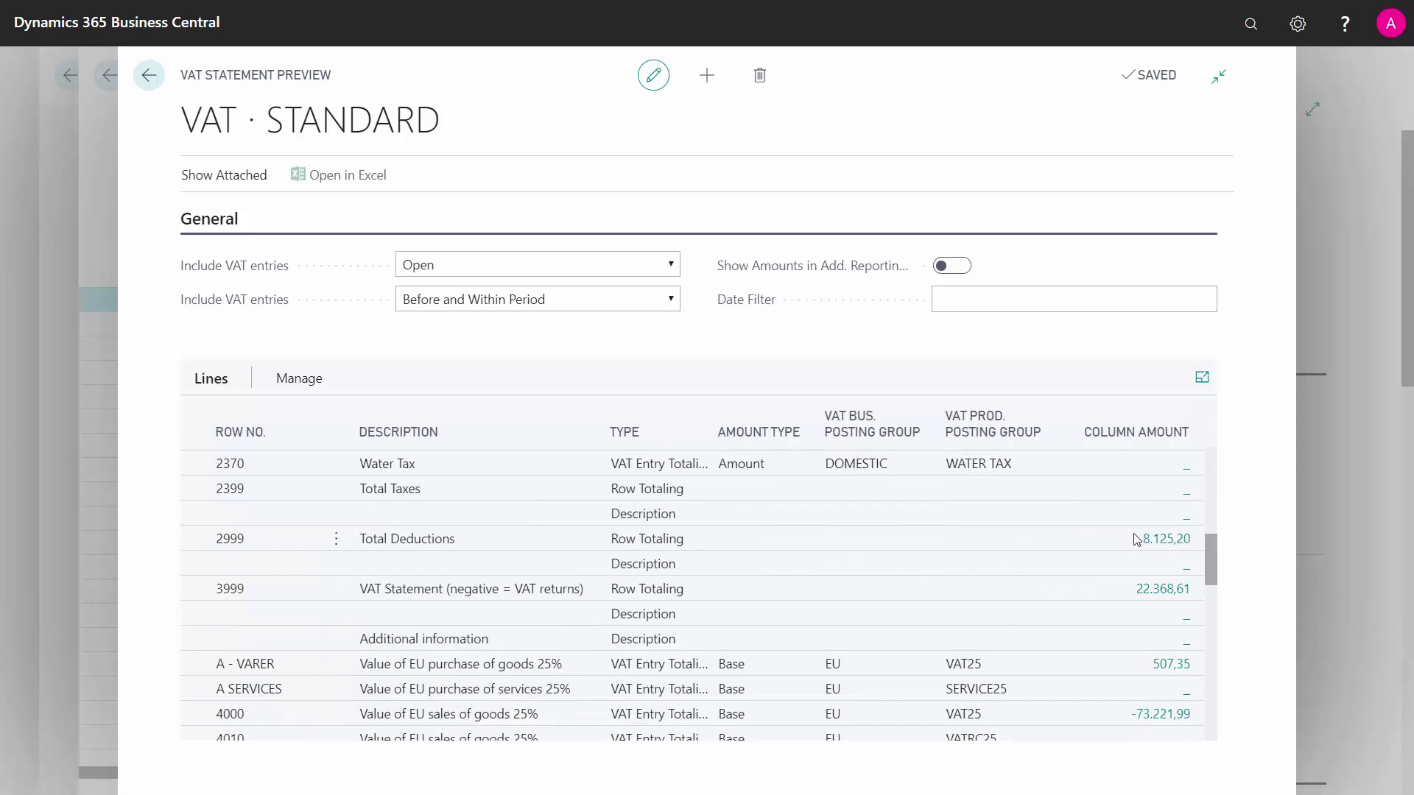
left_click(151, 74)
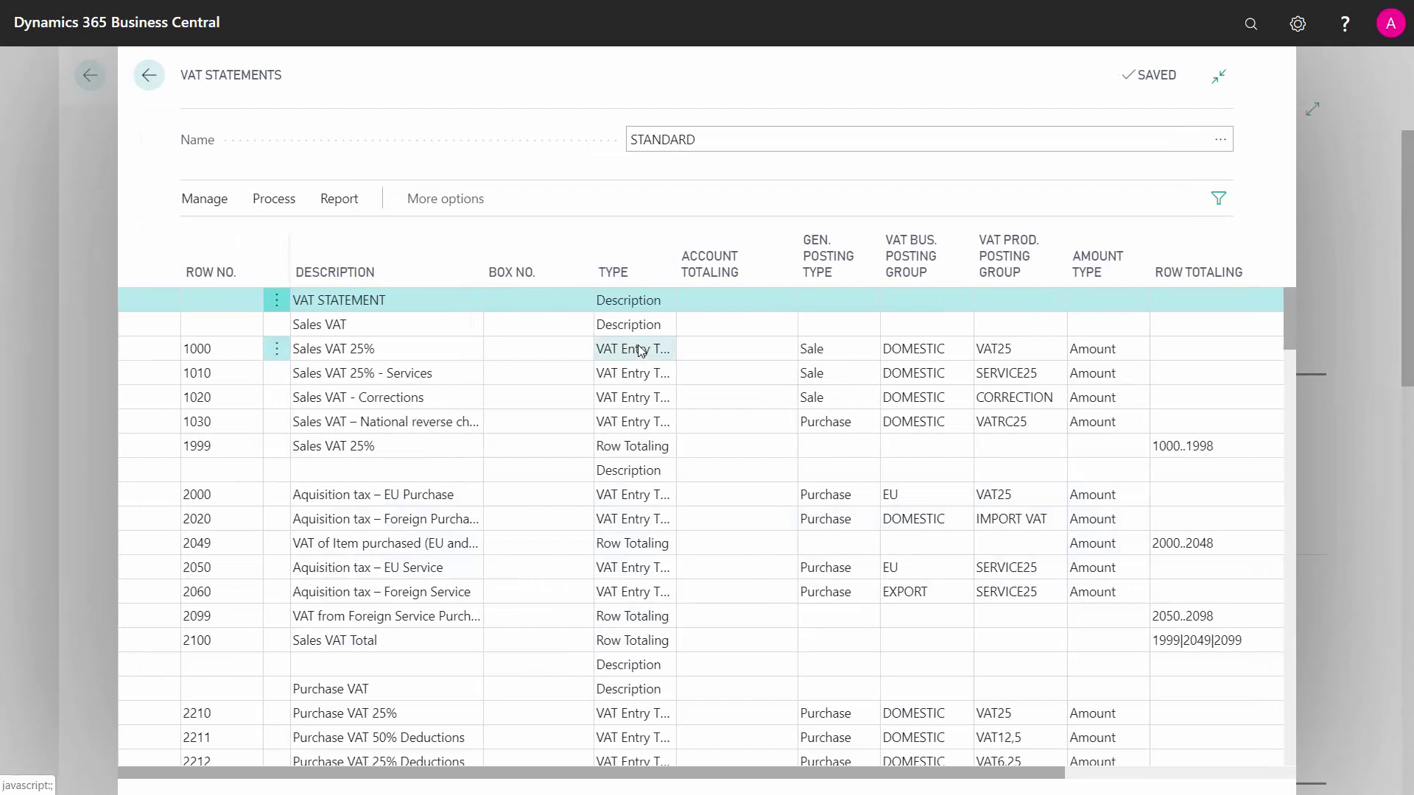
left_click(148, 74)
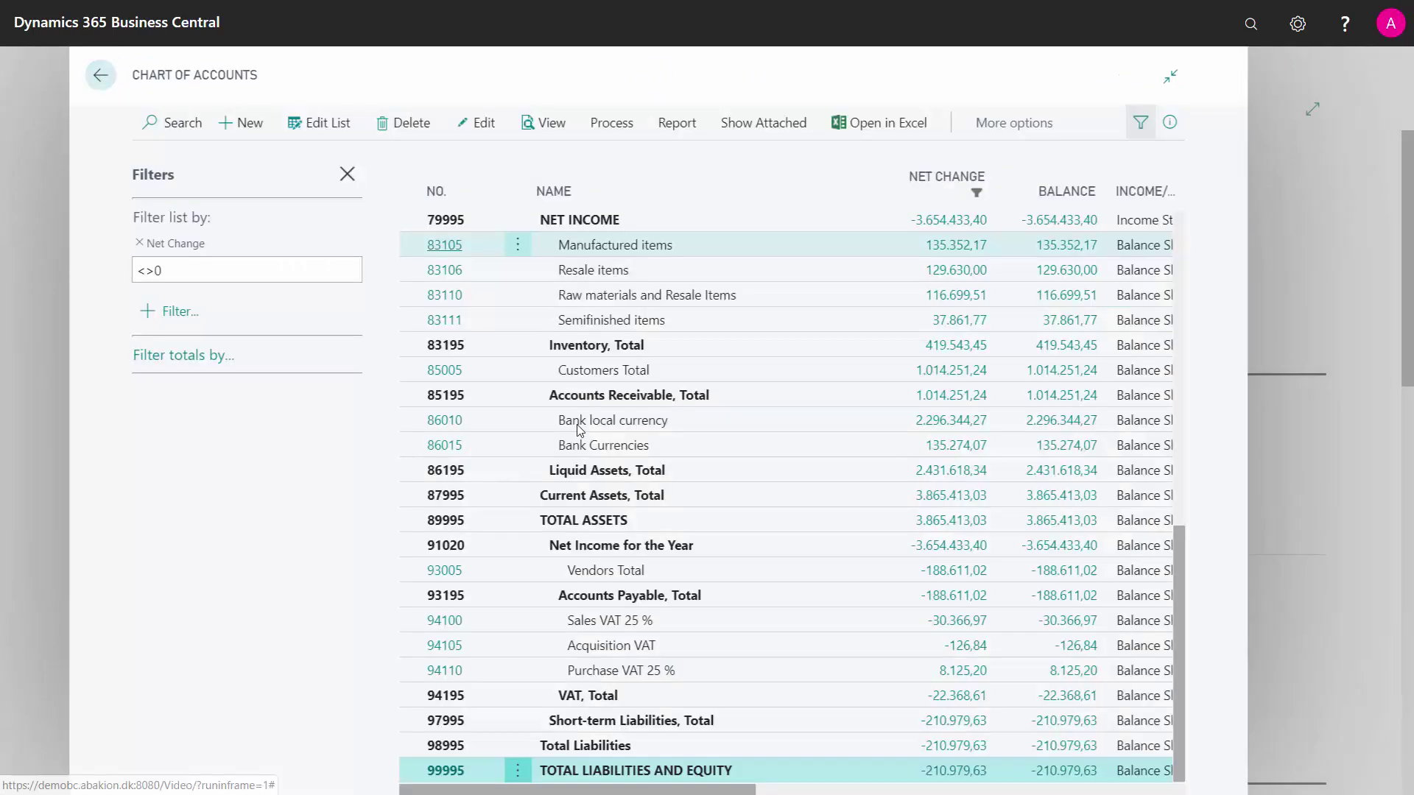